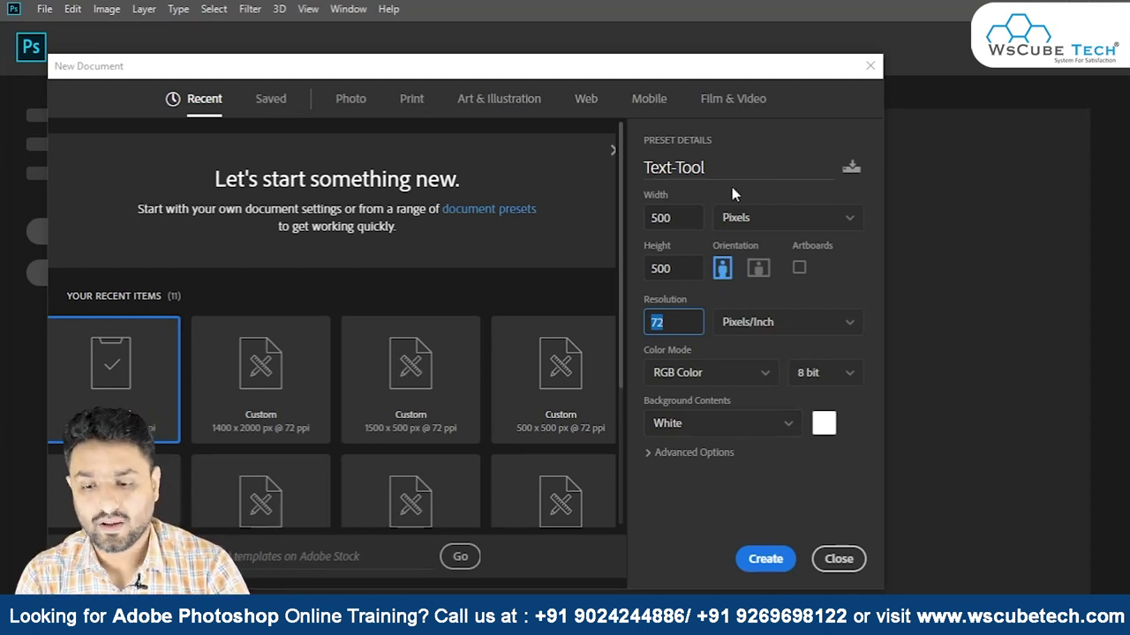
# Create the 500 by 500 pixel, 72 pixels/inch document Text-Tool with a white background and activate the Horizontal Type tool.
pyautogui.click(761, 560)
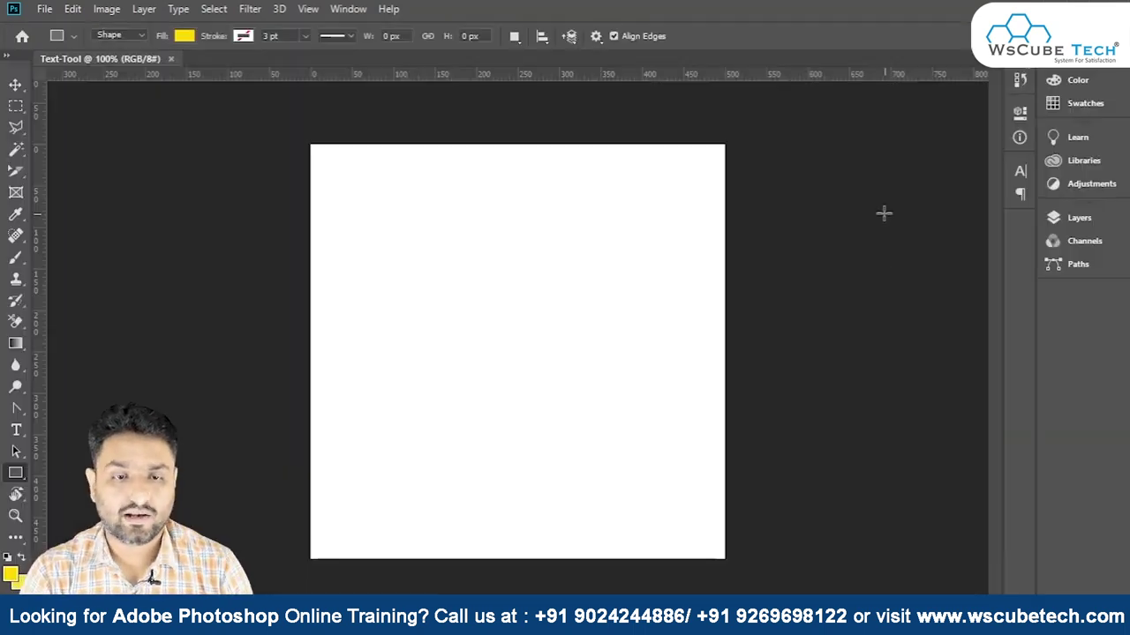
pyautogui.click(309, 134)
pyautogui.press('Escape')
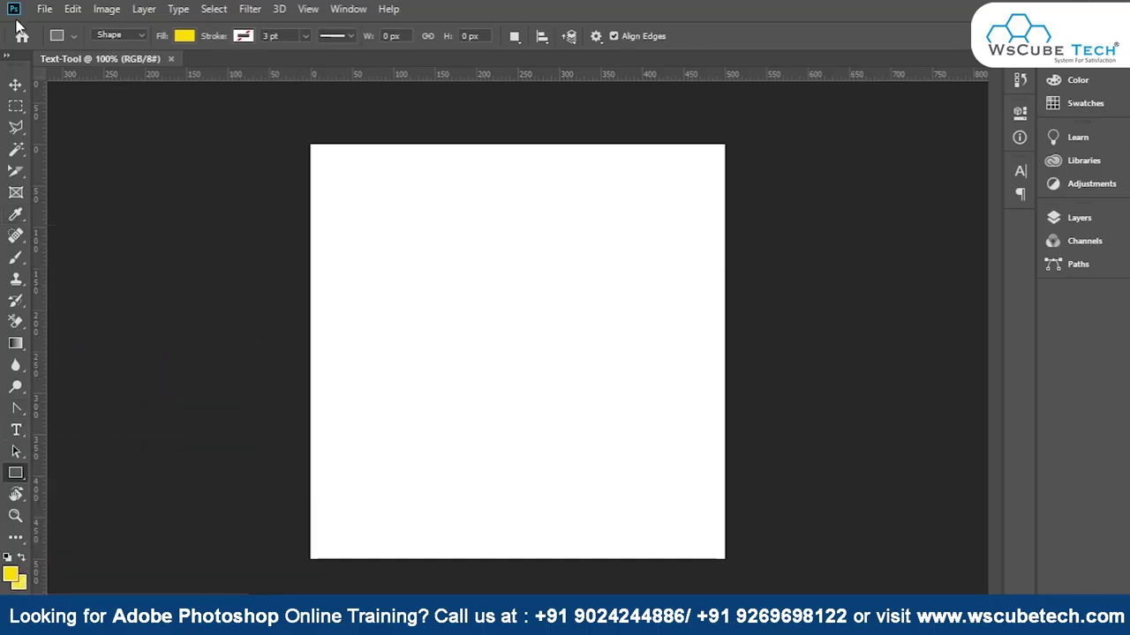
pyautogui.click(17, 430)
pyautogui.rightClick(19, 432)
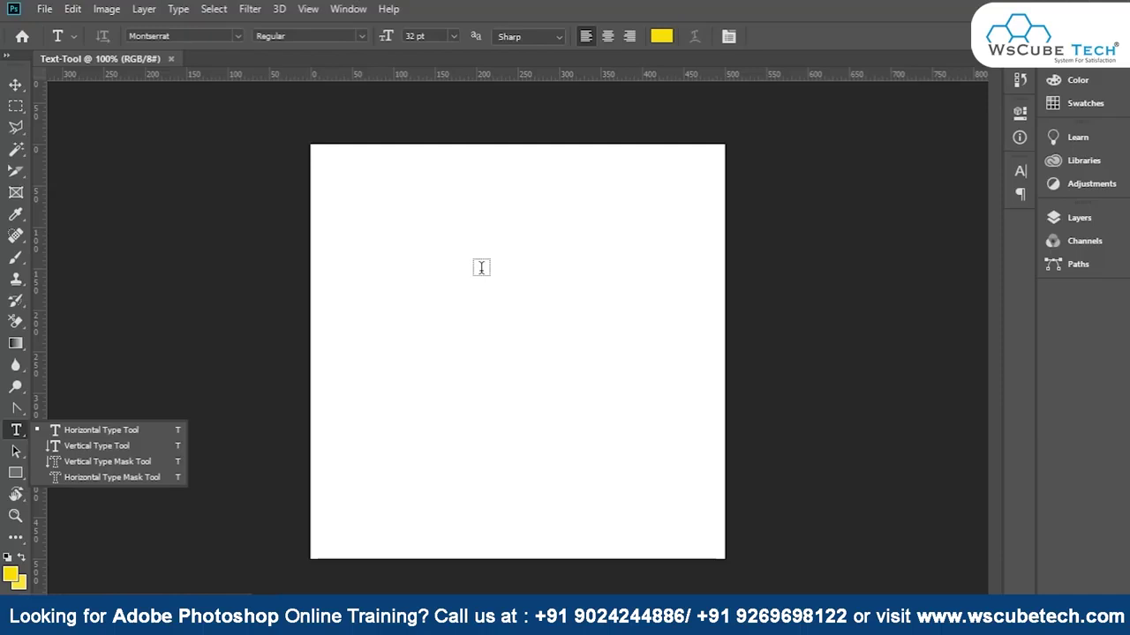
pyautogui.click(406, 214)
pyautogui.click(407, 214)
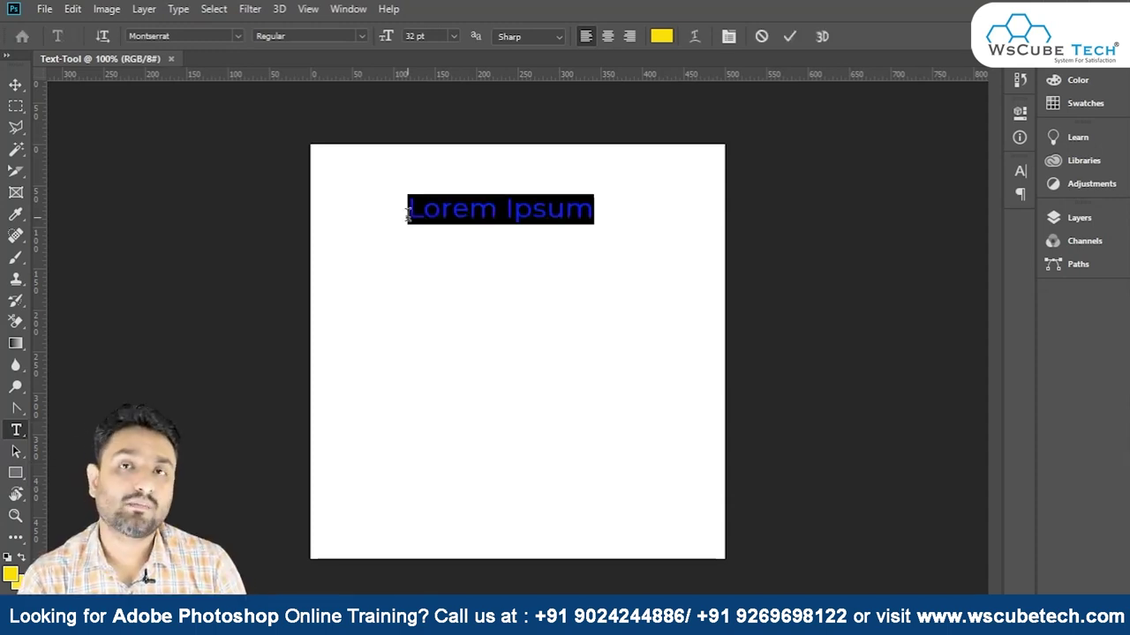
pyautogui.click(449, 217)
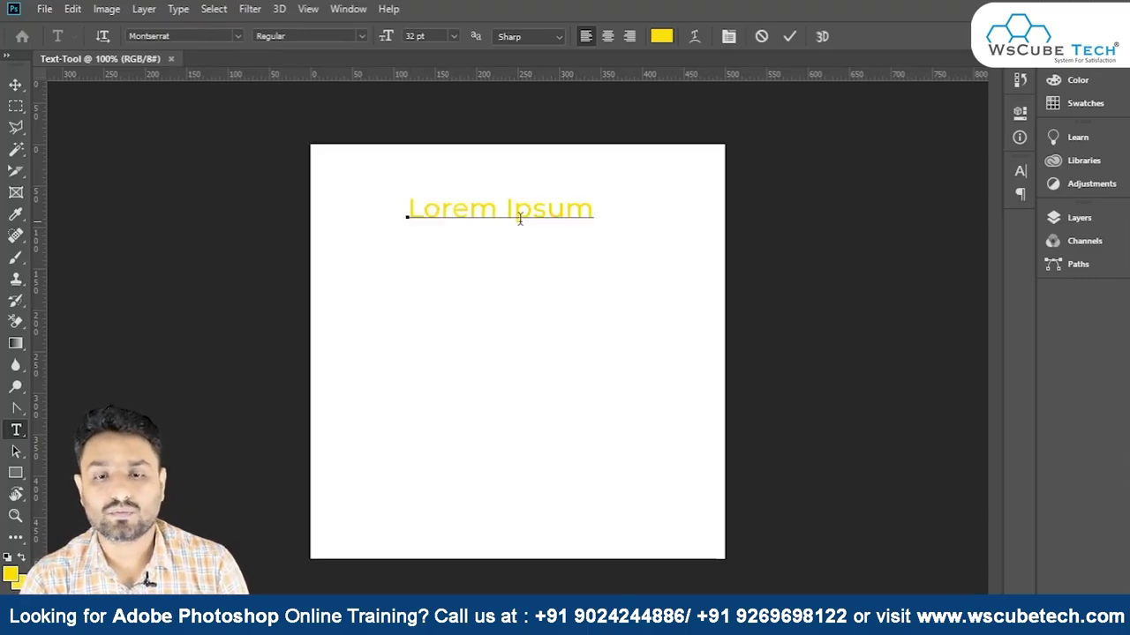
pyautogui.moveTo(591, 218); pyautogui.dragTo(407, 216)
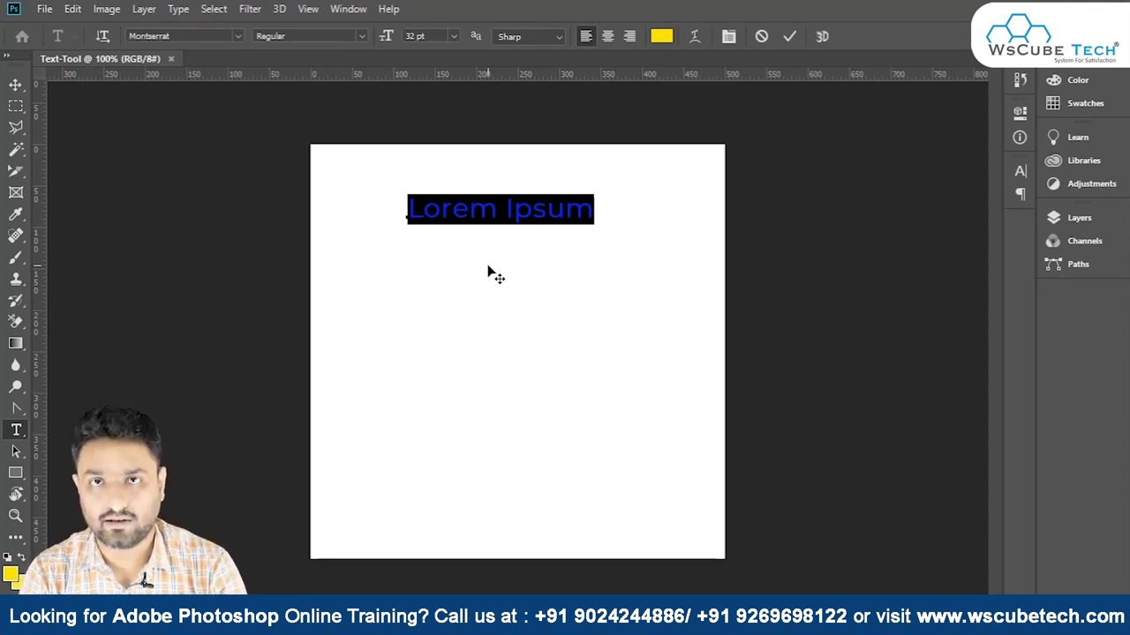
pyautogui.write('nfjsndfsjf s')
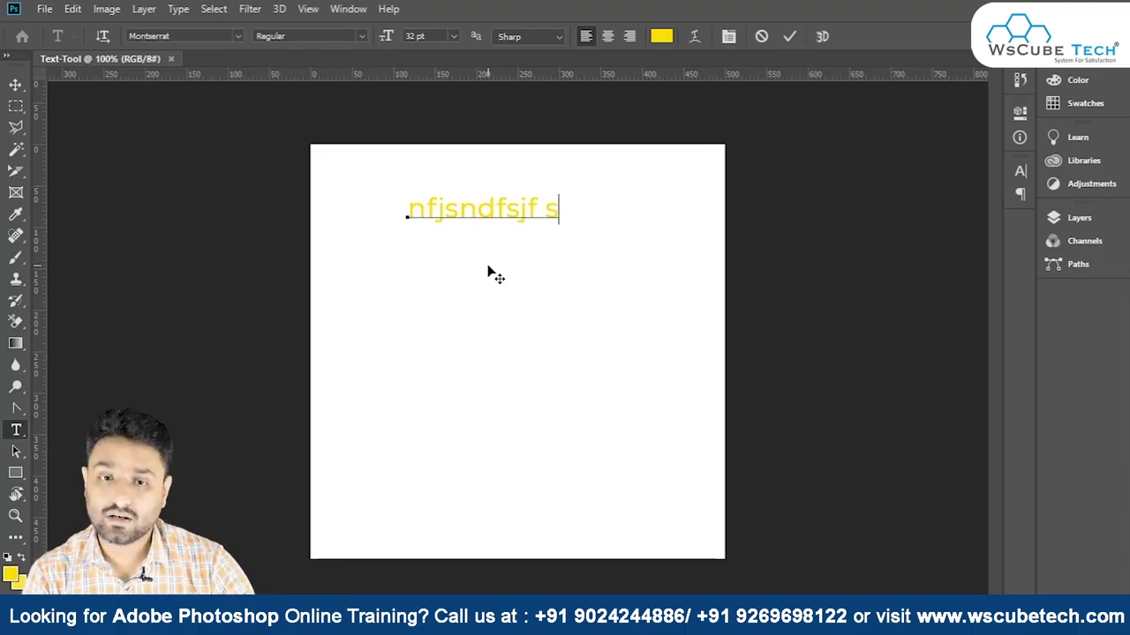
pyautogui.click(487, 268)
pyautogui.hotkey('ctrl', 'z')
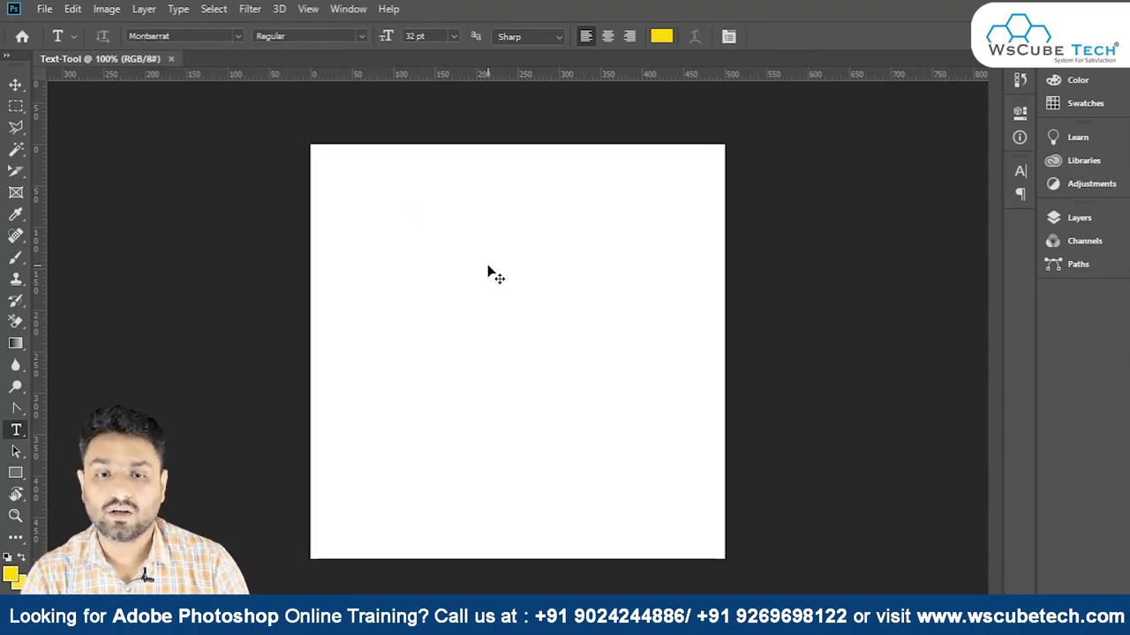
# Place point text in the upper part of the canvas reading "Welcome at WsCube Tech" with "YouTube Channel" on a second line.
pyautogui.click(459, 207)
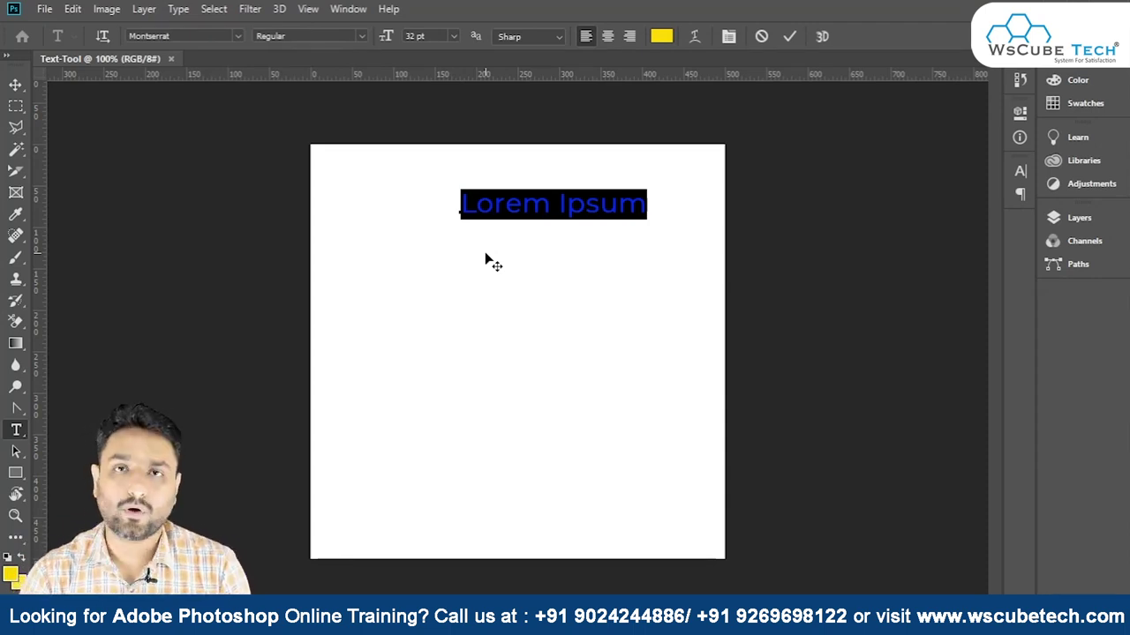
pyautogui.click(510, 205)
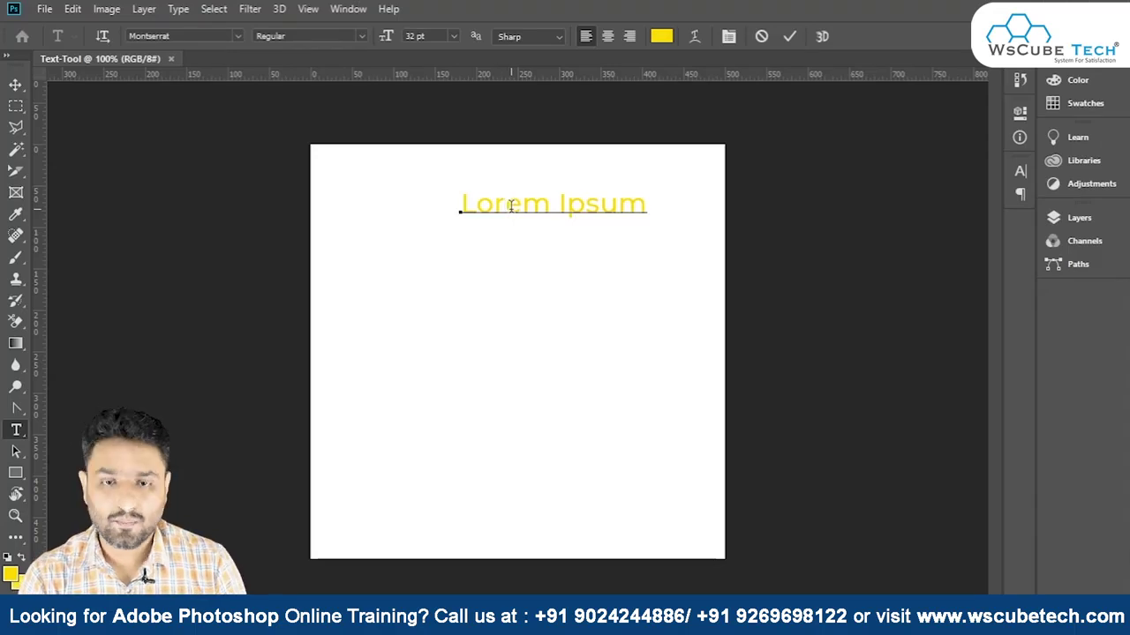
pyautogui.hotkey('ctrl', 'a')
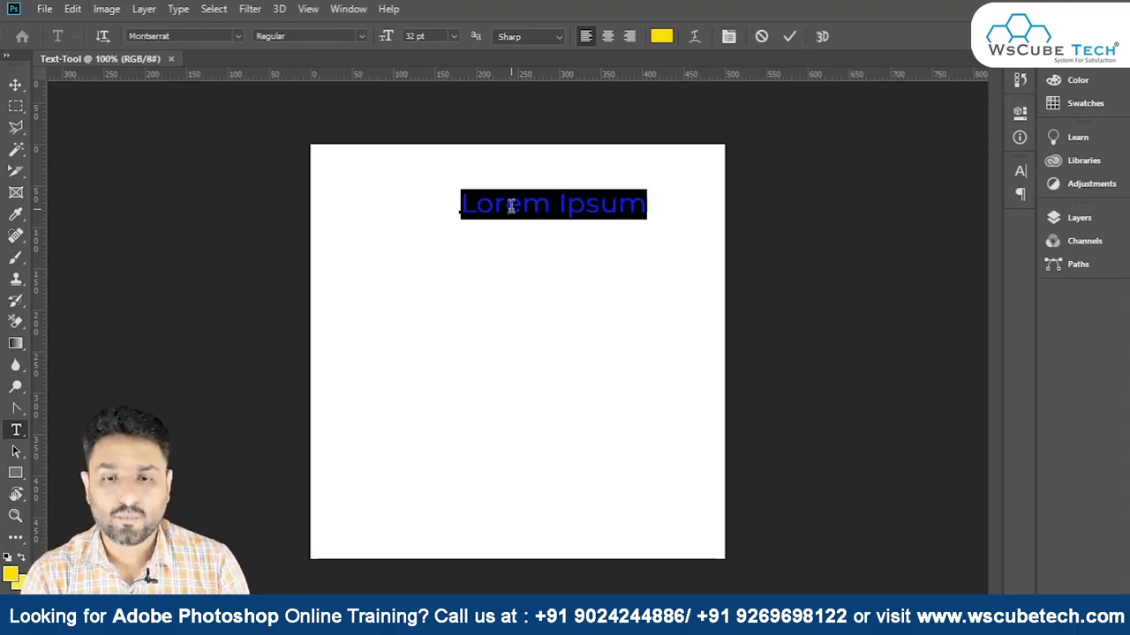
pyautogui.click(535, 206)
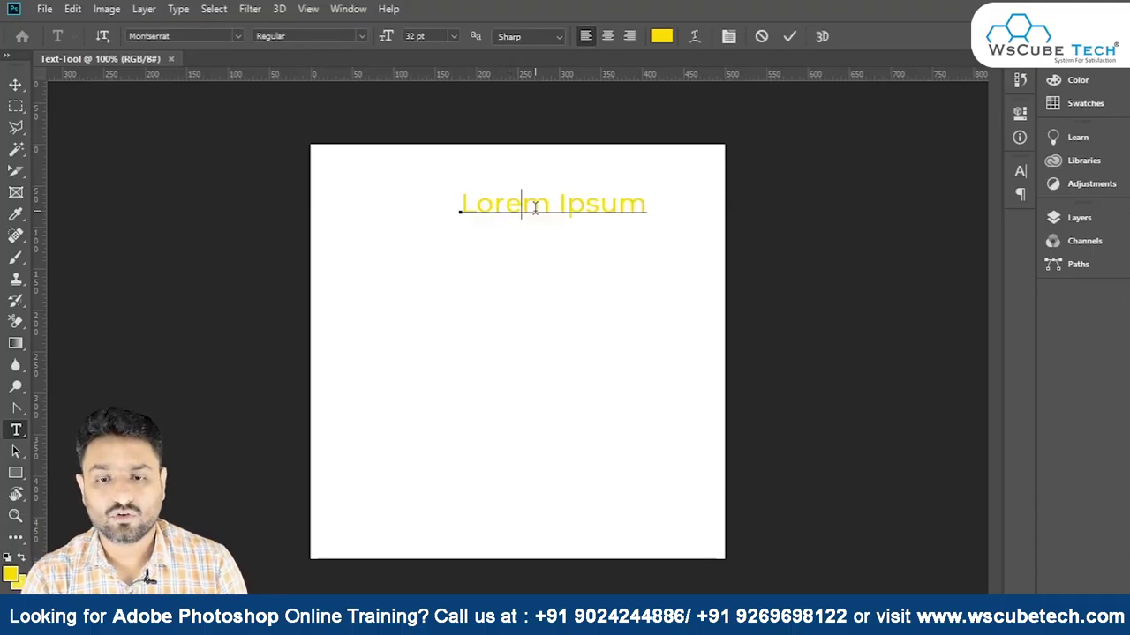
pyautogui.hotkey('ctrl', 'a')
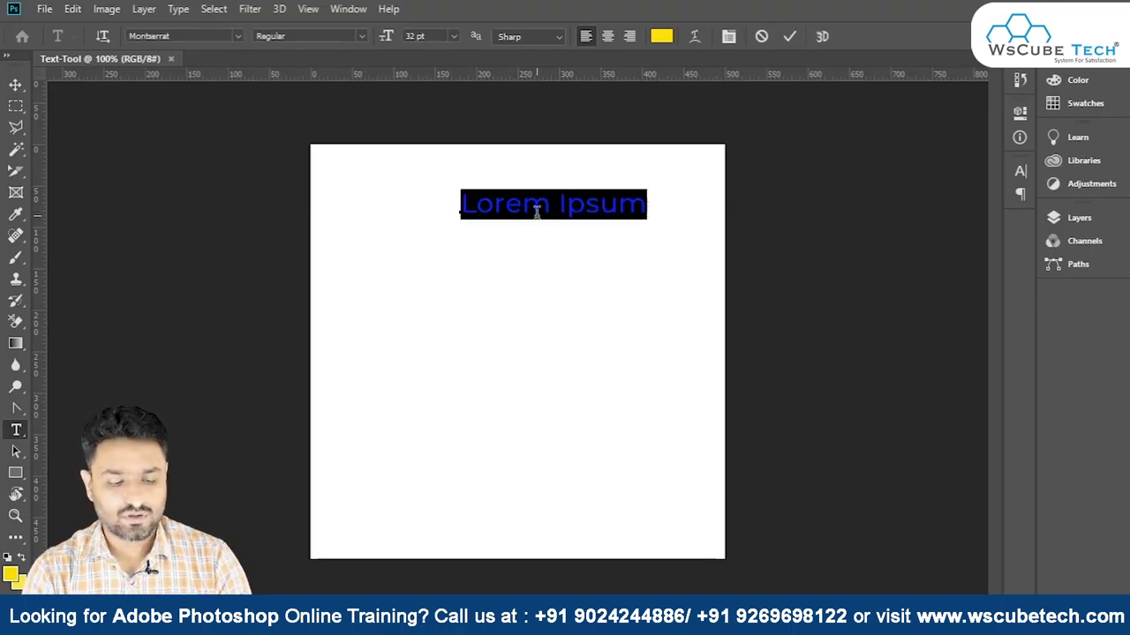
pyautogui.write('Welcome a')
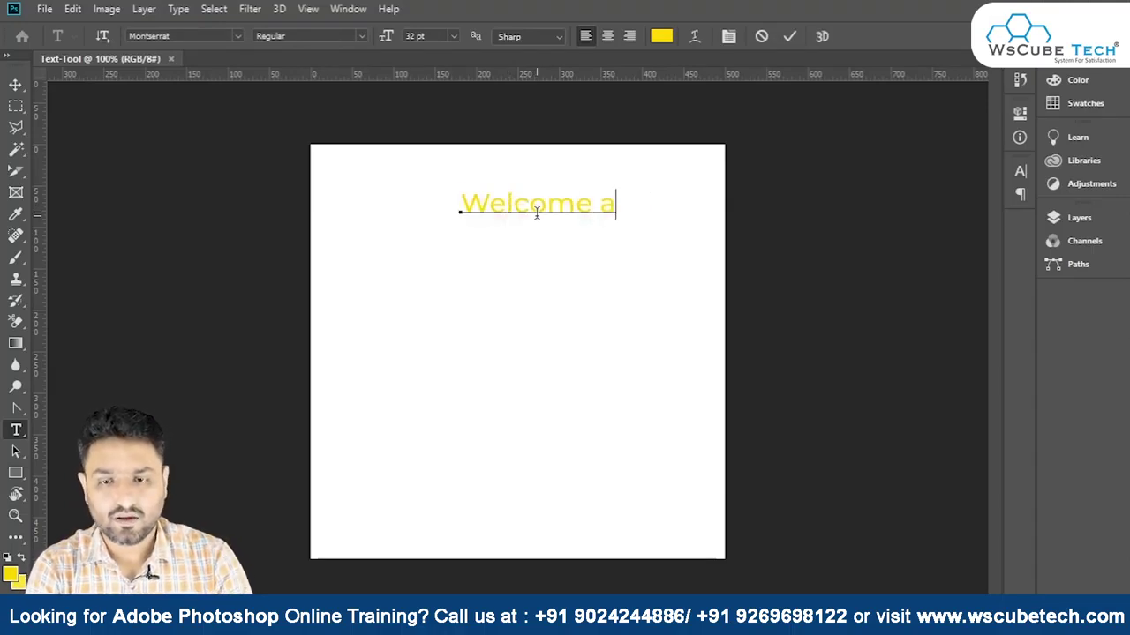
pyautogui.write('t WsC')
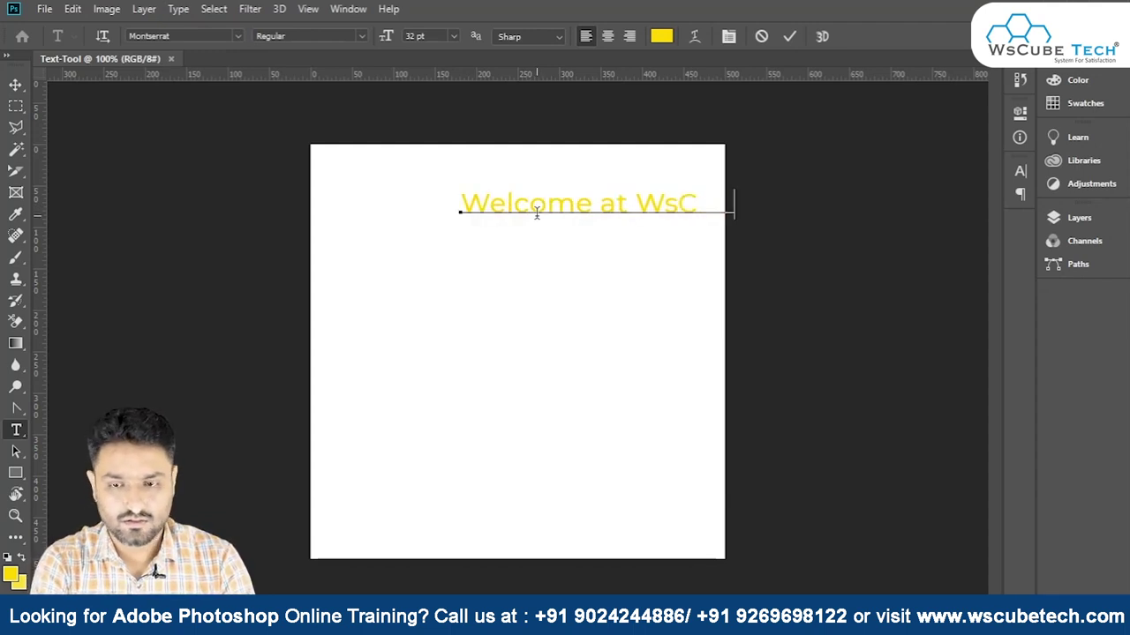
pyautogui.write('ube Tech')
pyautogui.press('Return')
pyautogui.write('You')
pyautogui.write('Tube Channel')
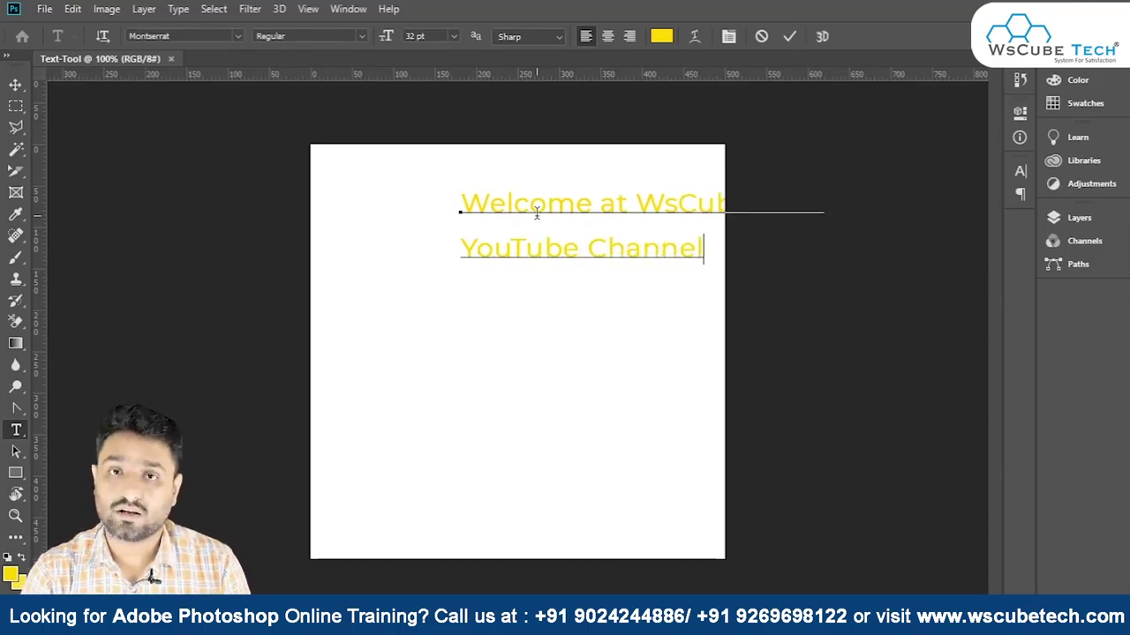
pyautogui.hotkey('ctrl', 'Return')
# Center the two-line text horizontally on the canvas and clear the canvas selection.
pyautogui.hotkey('ctrl', 'a')
pyautogui.press('v')
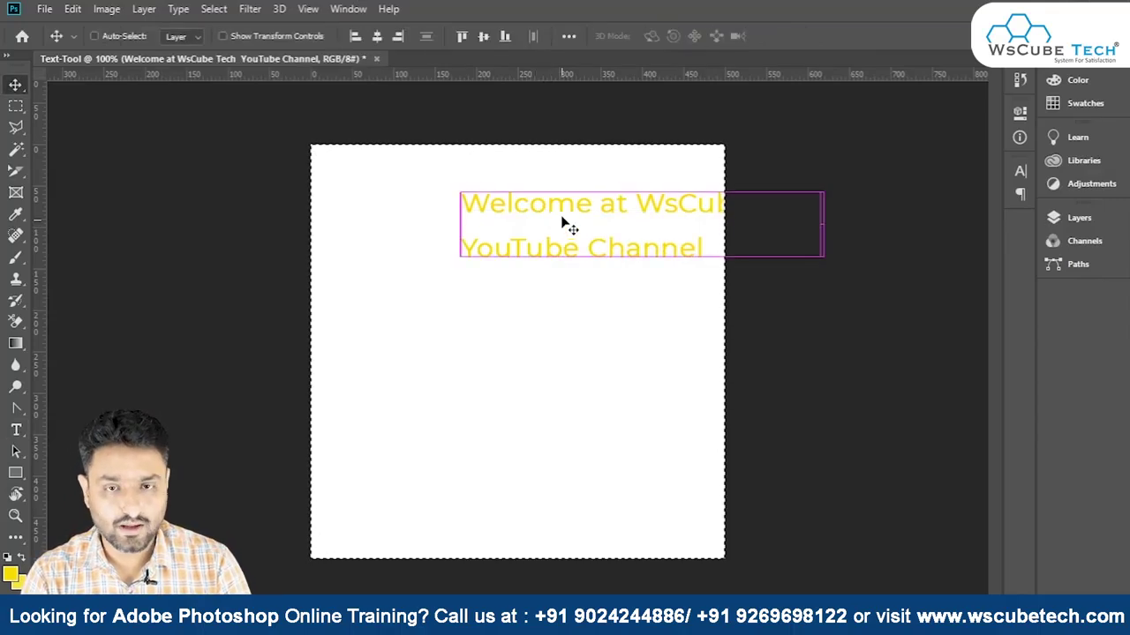
pyautogui.click(375, 36)
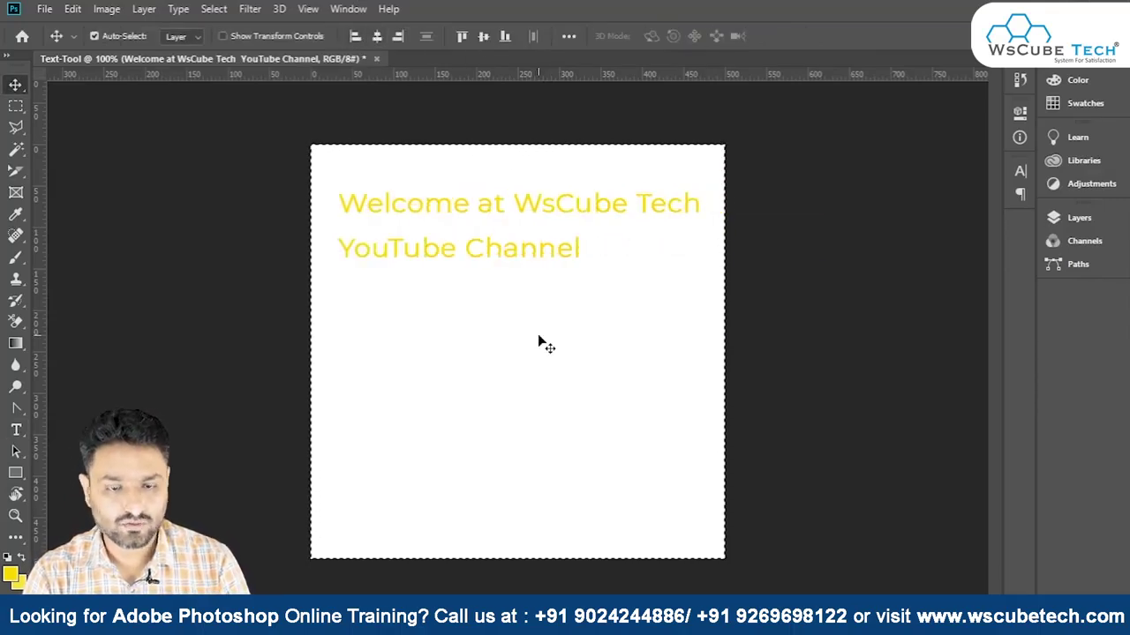
pyautogui.hotkey('ctrl', 'd')
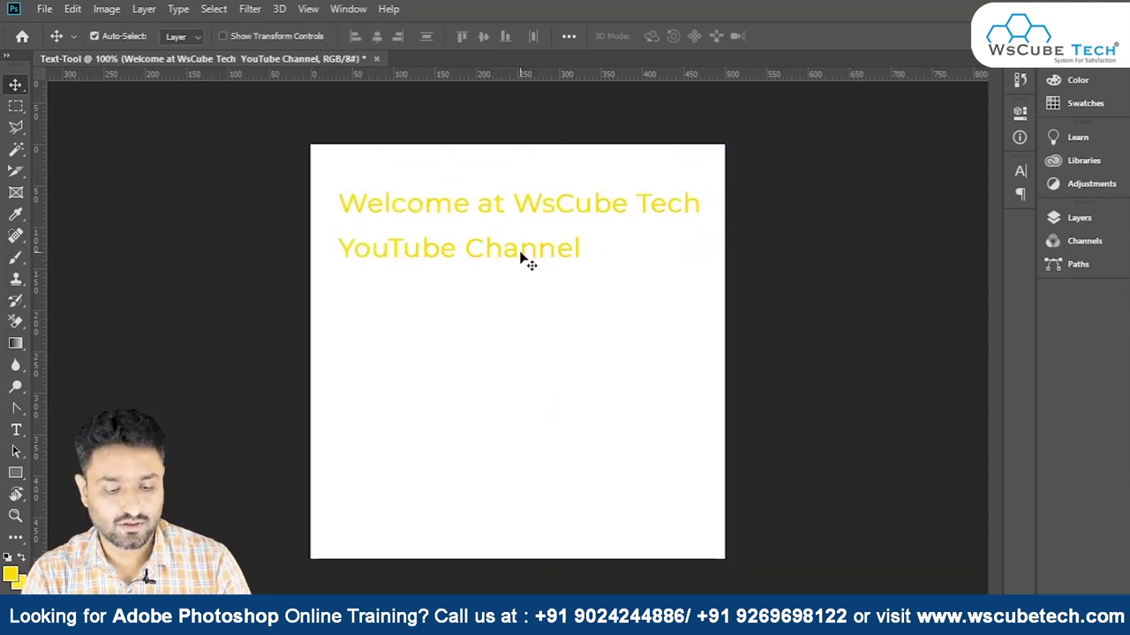
# Clear the existing two-line text from the canvas.
pyautogui.press('t')
pyautogui.click(459, 214)
pyautogui.hotkey('ctrl', 'a')
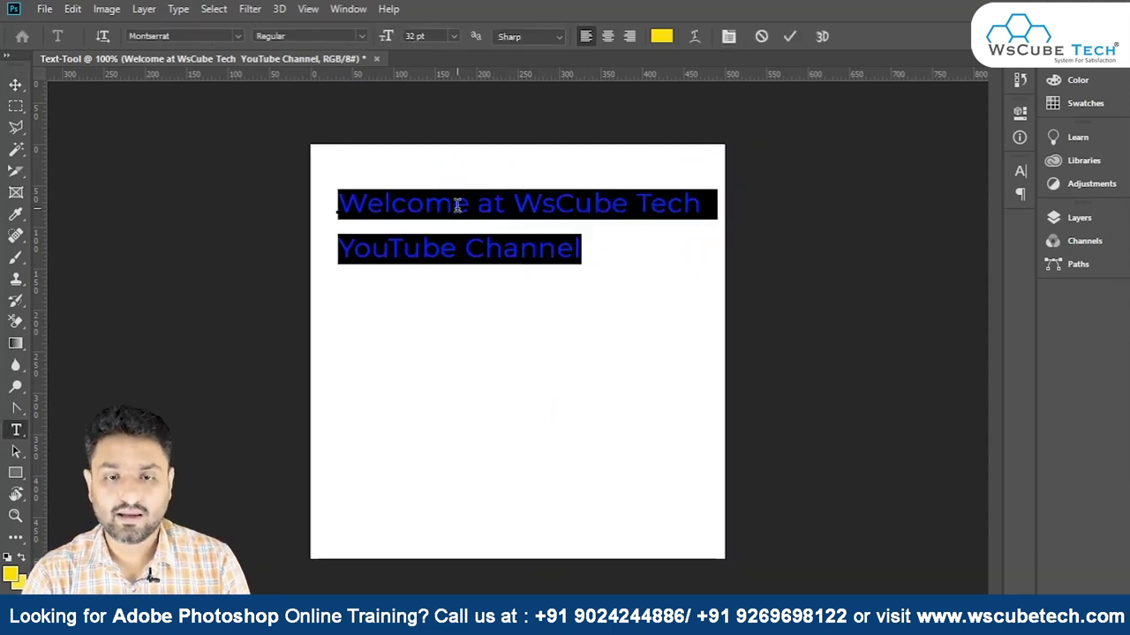
pyautogui.hotkey('ctrl', '+')
pyautogui.click(466, 217)
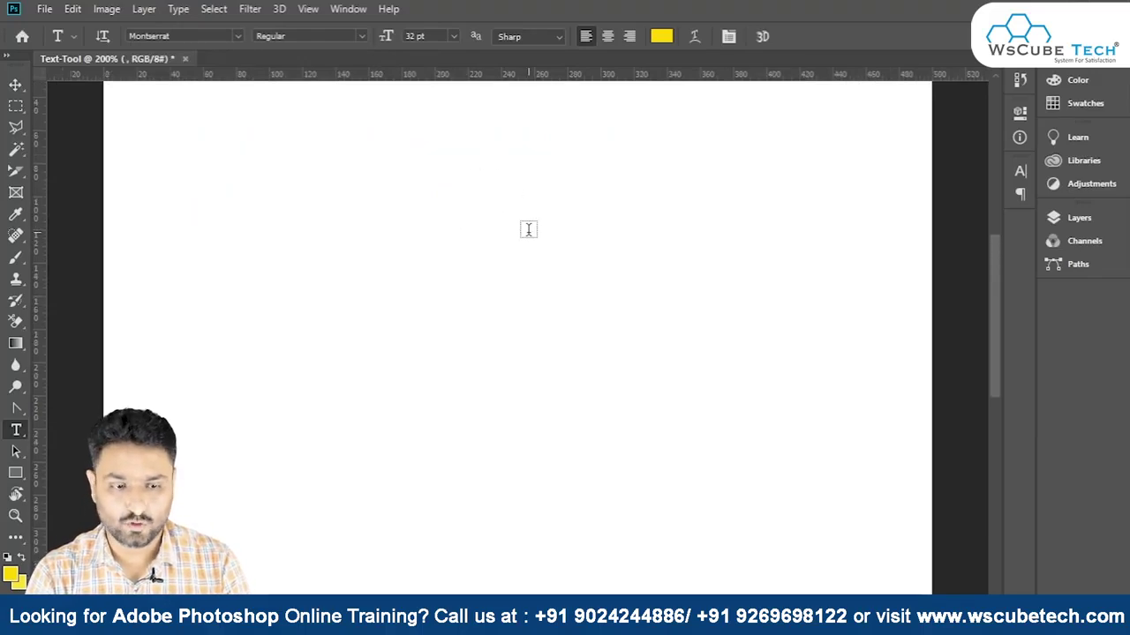
# Add new point text near the canvas's upper edge reading "Welcome at WsCube Tech" with "YouTube Channel" on the second line.
pyautogui.scroll(1, 416, 320)
pyautogui.click(350, 208)
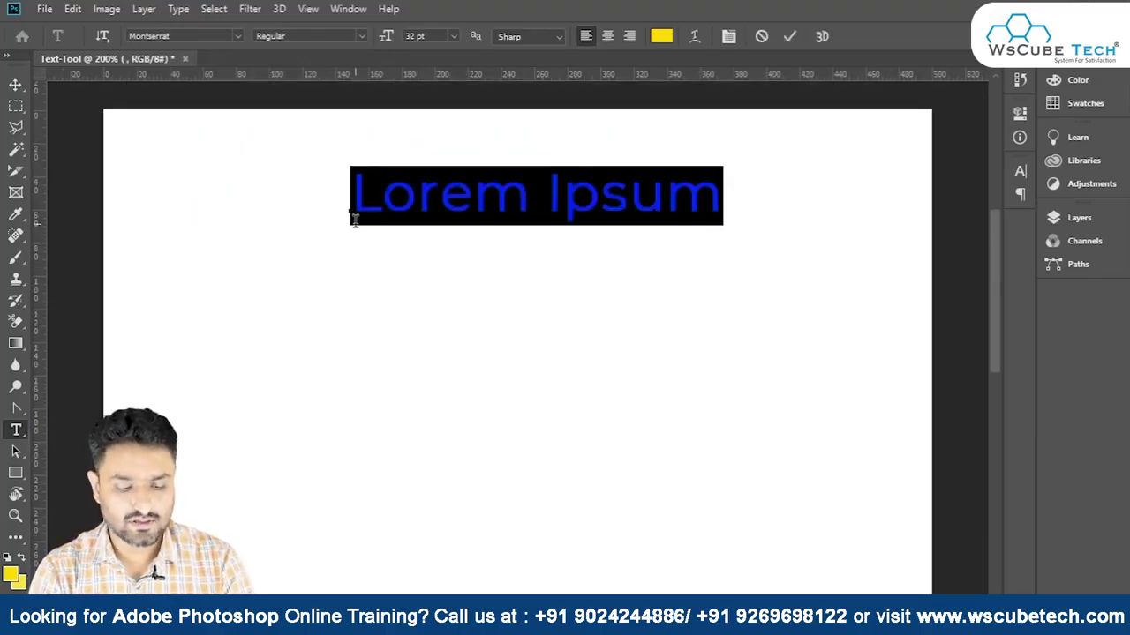
pyautogui.write('Welcome at ')
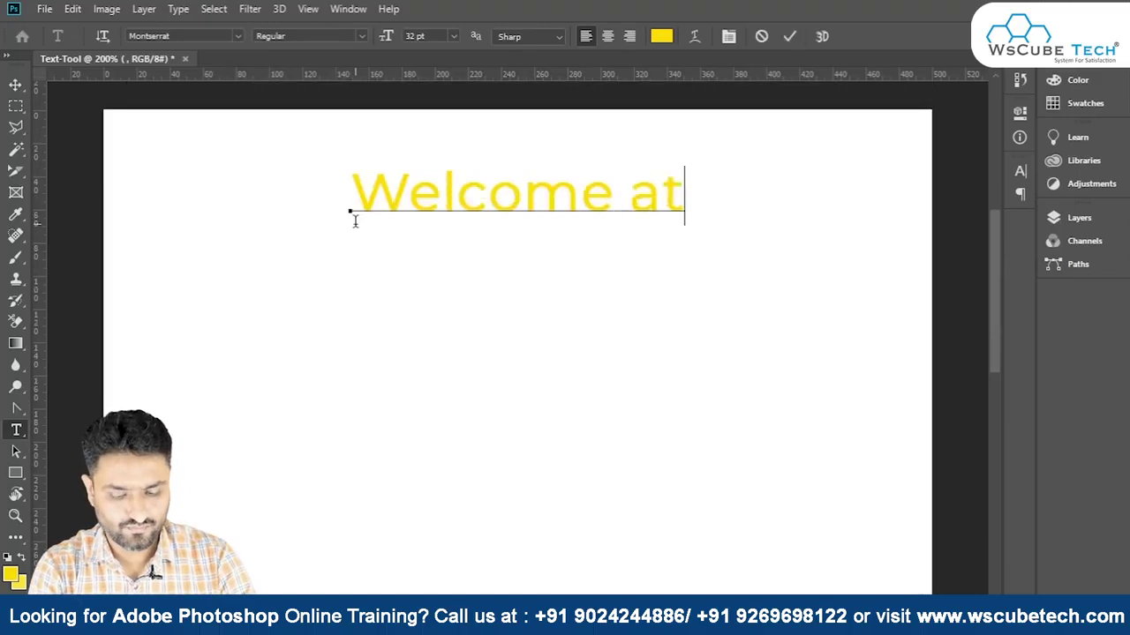
pyautogui.write('WsCube')
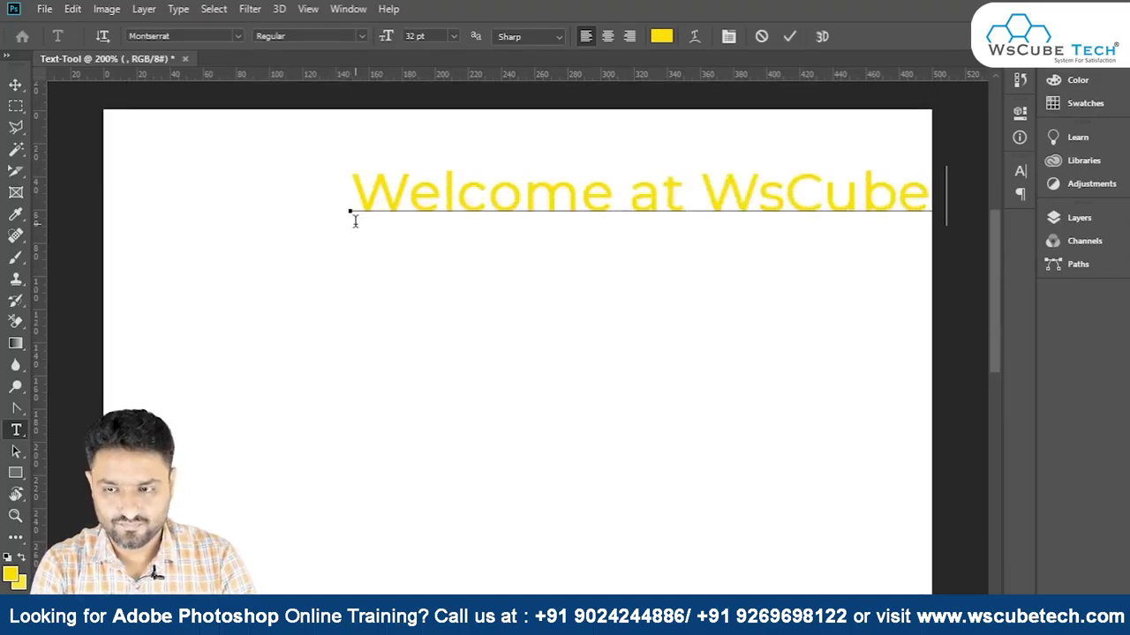
pyautogui.press('Return')
pyautogui.write('Y')
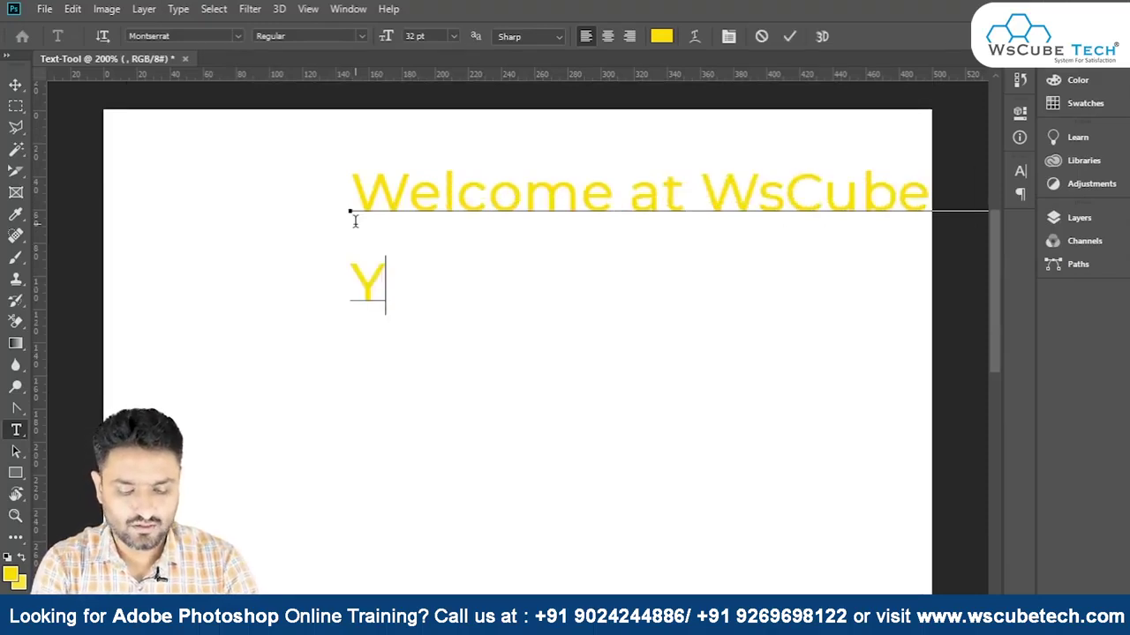
pyautogui.write('ouTube Channel')
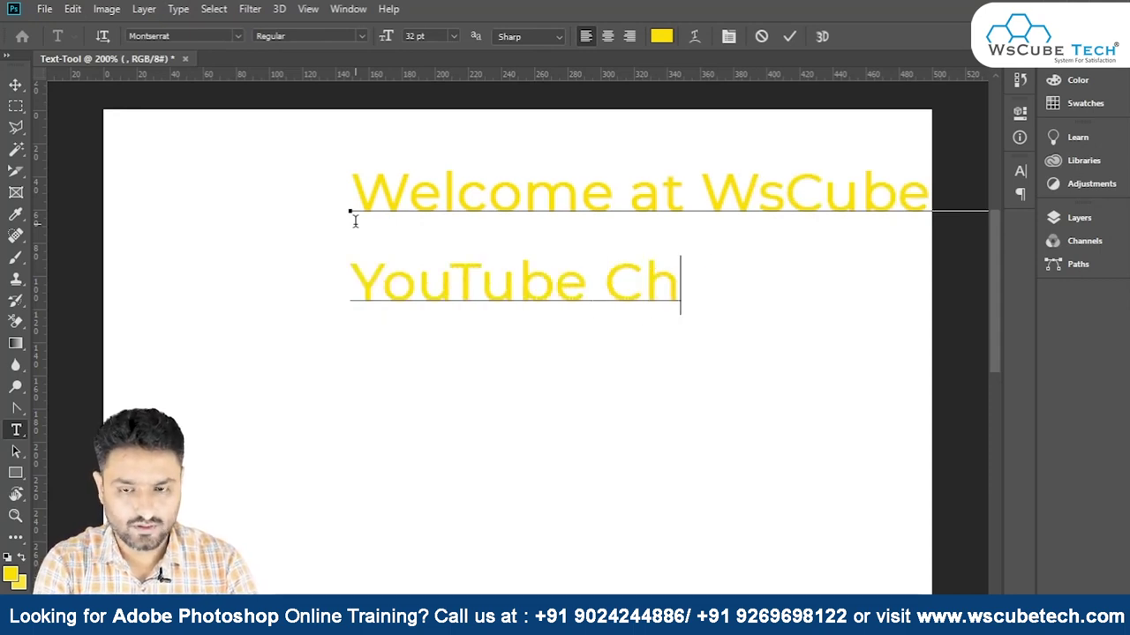
pyautogui.hotkey('ctrl', 'Return')
# Align the new text layer to the canvas's horizontal center and deselect the canvas.
pyautogui.hotkey('ctrl', 'a')
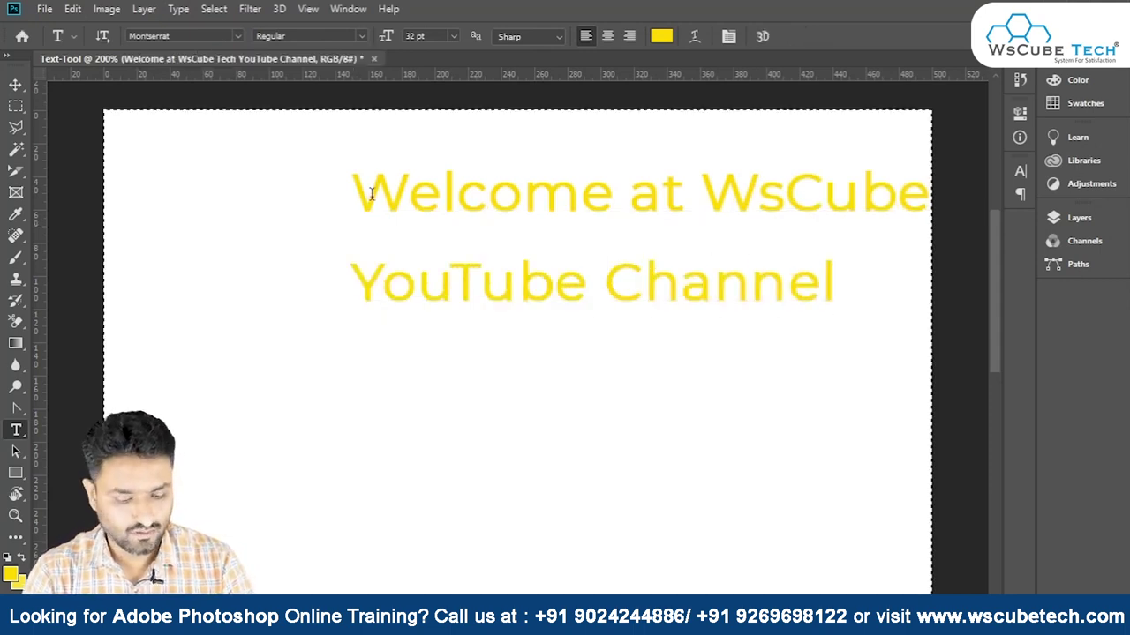
pyautogui.press('v')
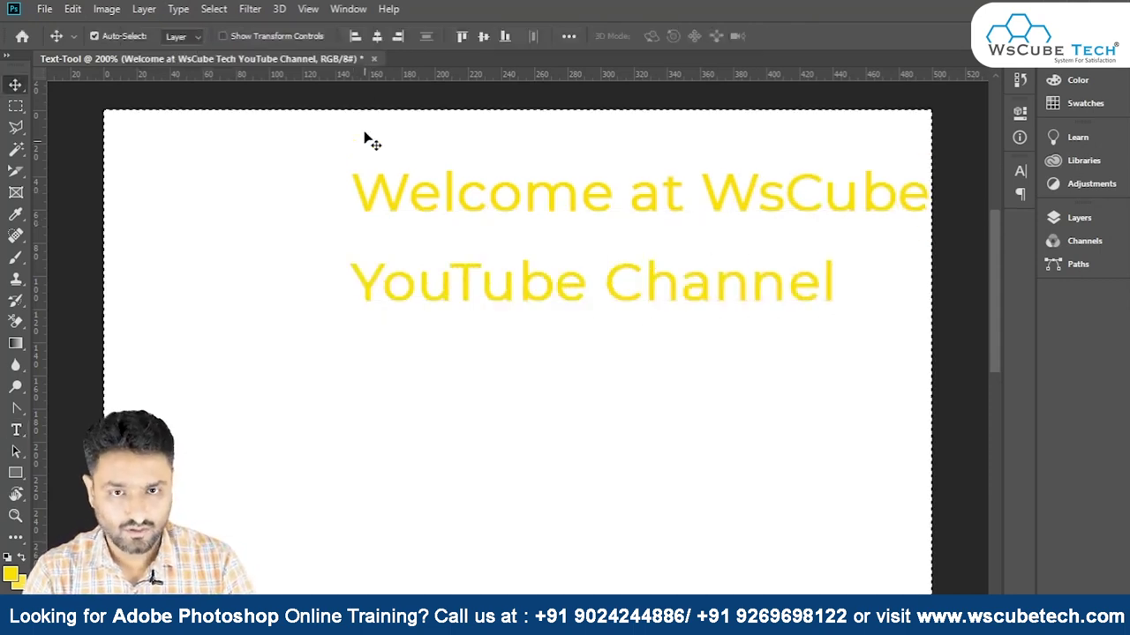
pyautogui.click(377, 36)
pyautogui.hotkey('ctrl', 'd')
# Try selecting the entire two-line text for editing with the Horizontal Type tool and clear the text selection.
pyautogui.press('t')
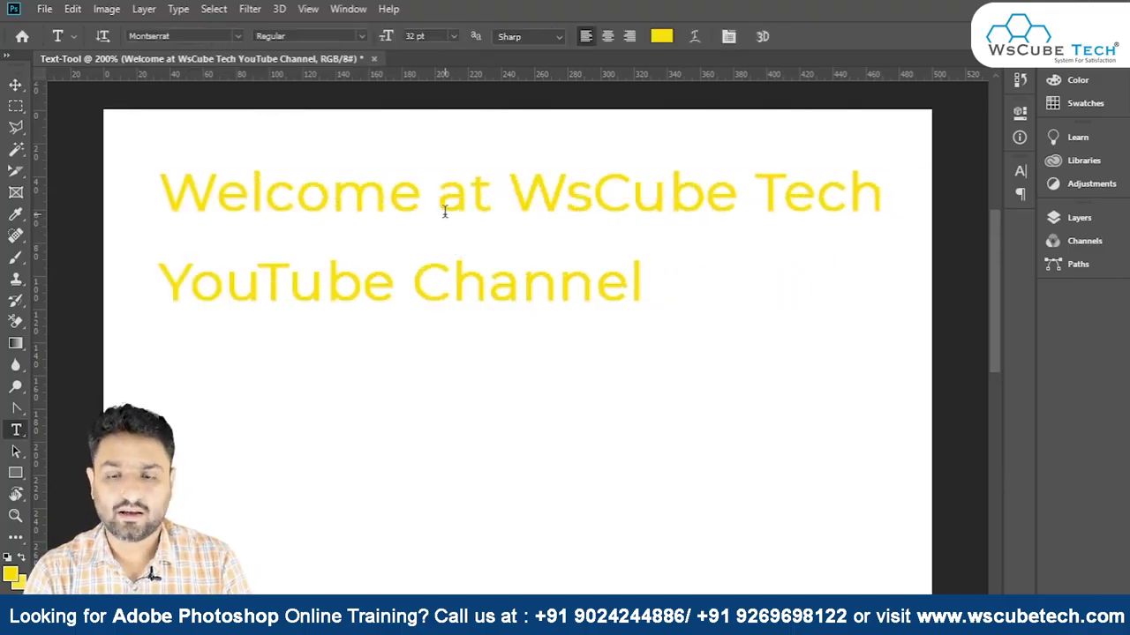
pyautogui.hotkey('ctrl', '-')
pyautogui.click(538, 237)
pyautogui.hotkey('ctrl', 'a')
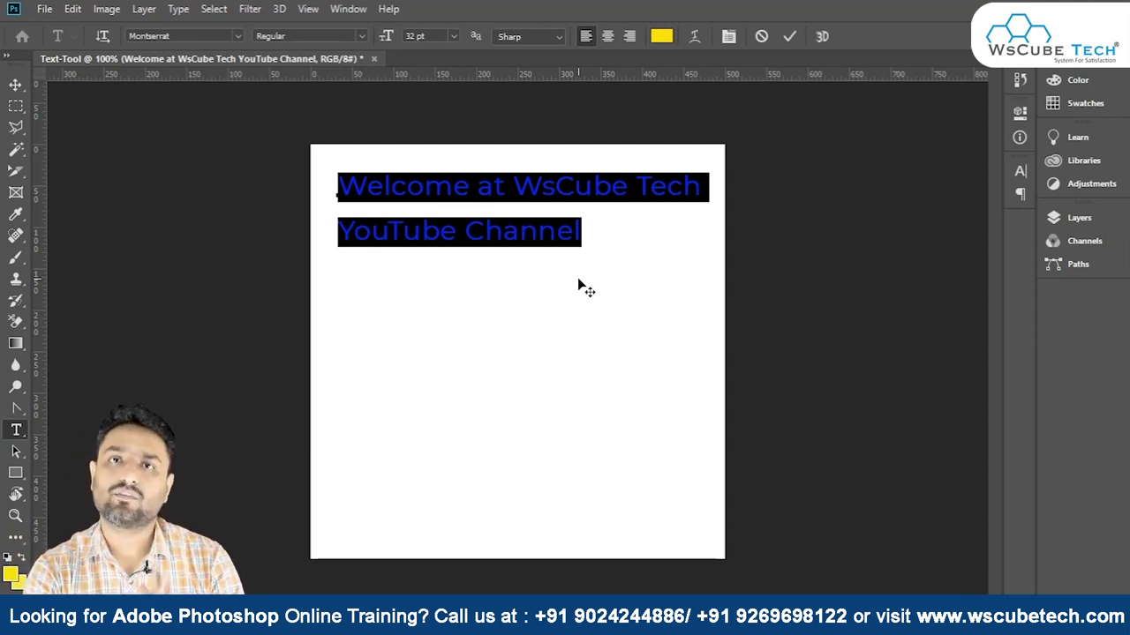
pyautogui.click(578, 280)
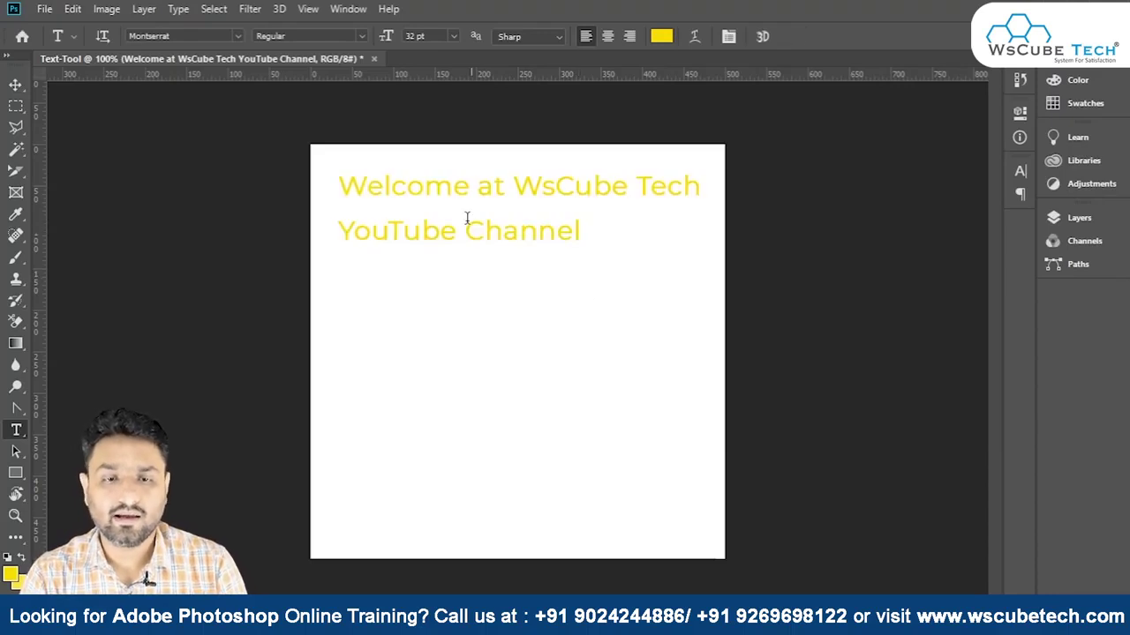
pyautogui.moveTo(339, 183); pyautogui.dragTo(593, 237)
pyautogui.click(593, 236)
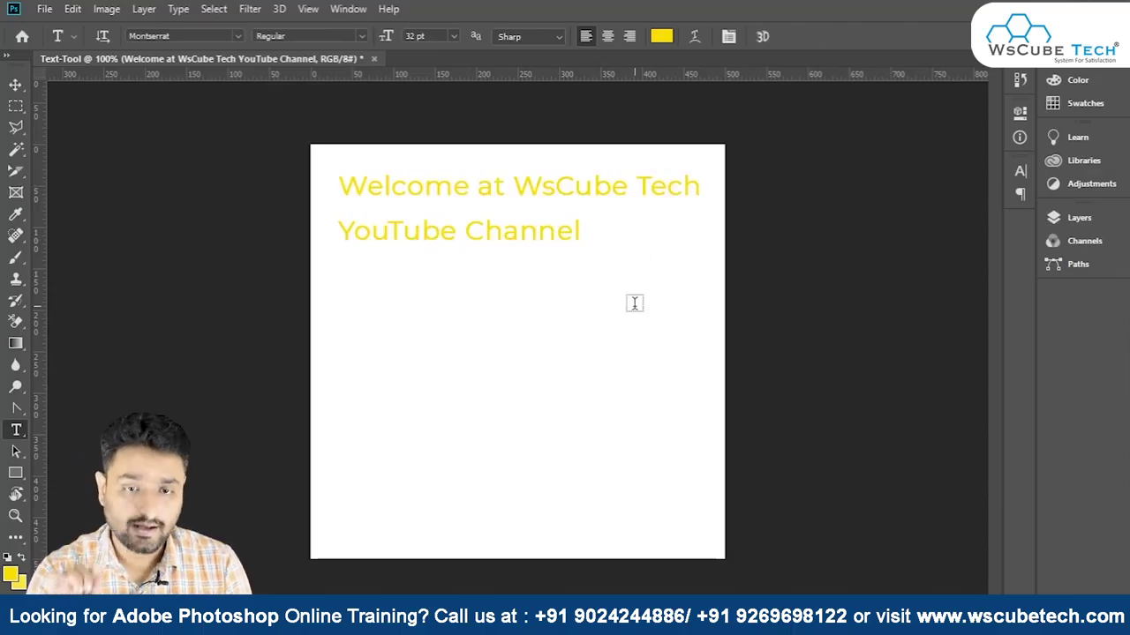
pyautogui.click(380, 187)
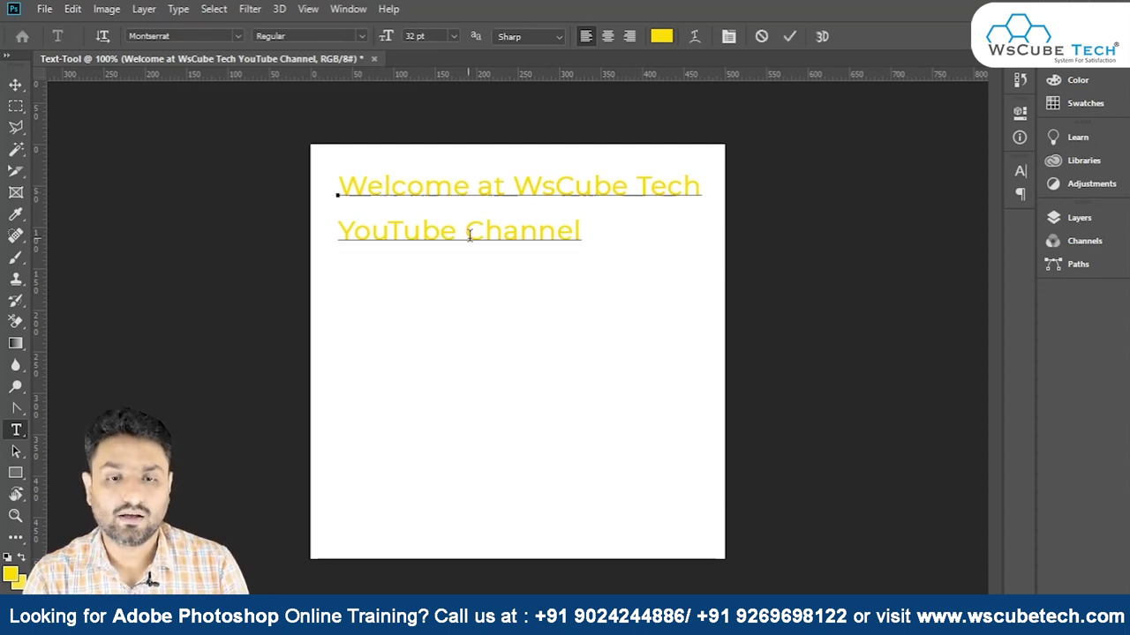
pyautogui.hotkey('ctrl', 'a')
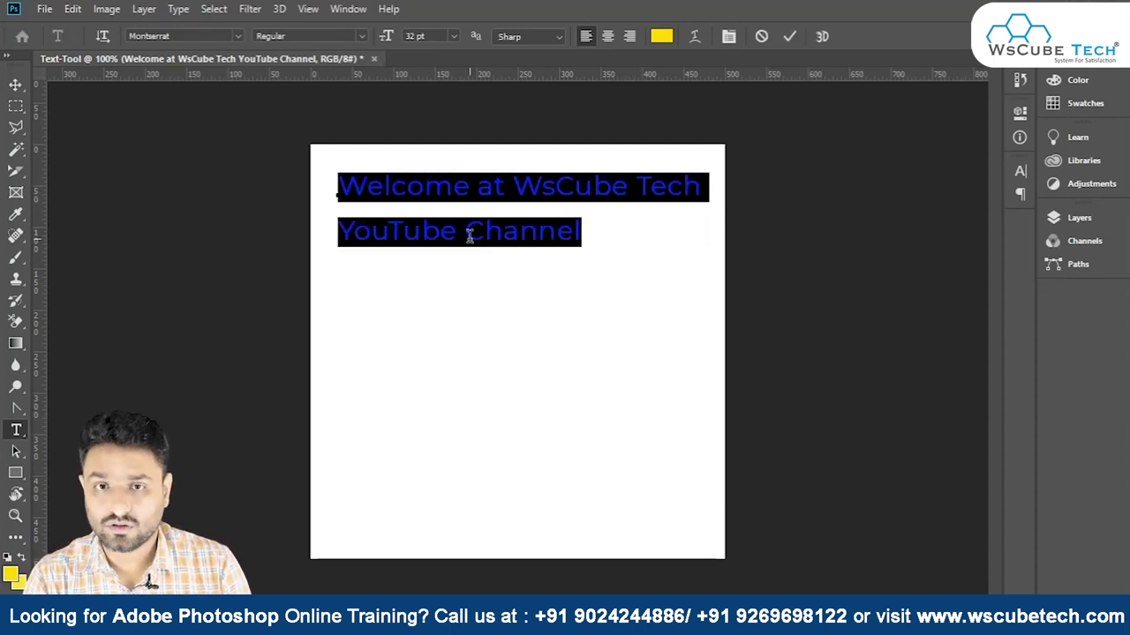
pyautogui.click(453, 185)
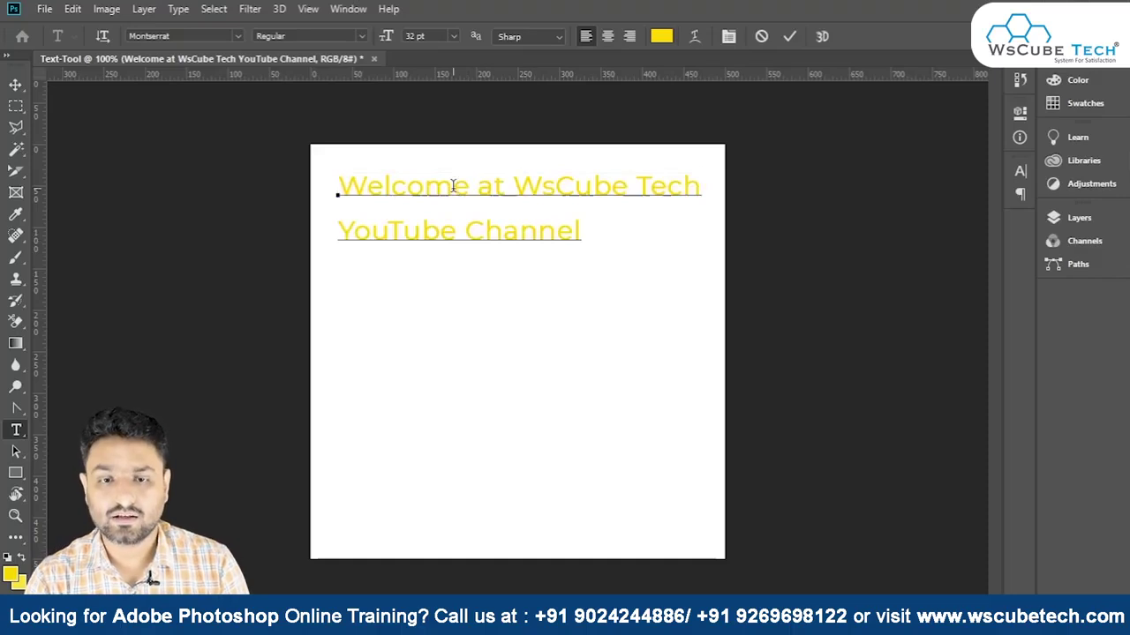
# Set the color of the entire two-line text to black with hex value 000000.
pyautogui.hotkey('ctrl', 'a')
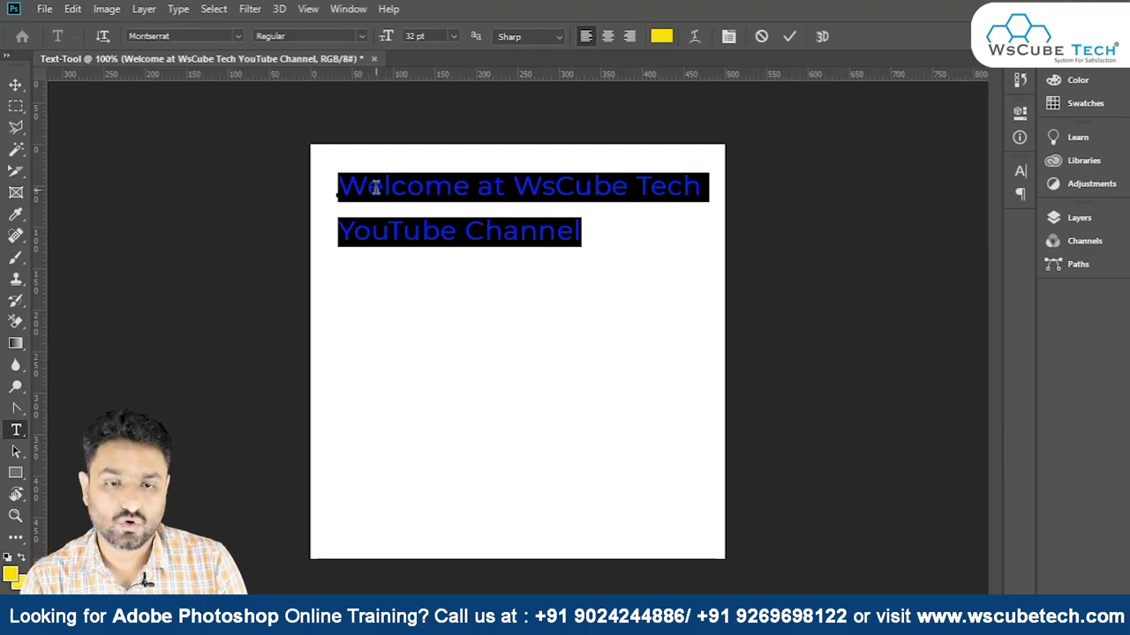
pyautogui.click(341, 183)
pyautogui.moveTo(341, 184); pyautogui.dragTo(583, 232)
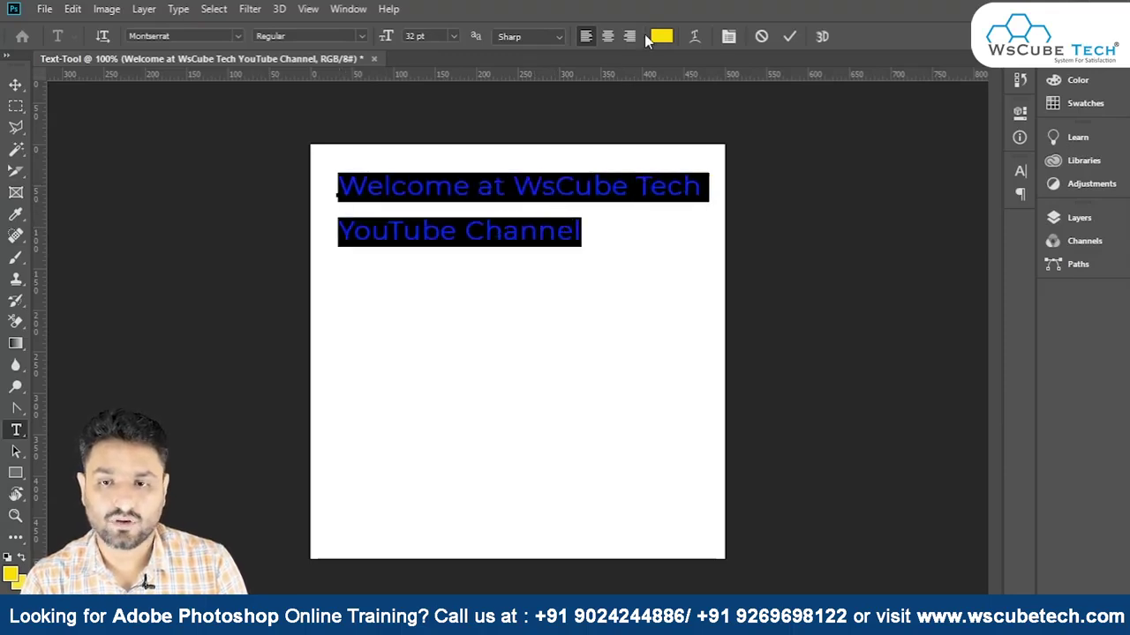
pyautogui.click(663, 39)
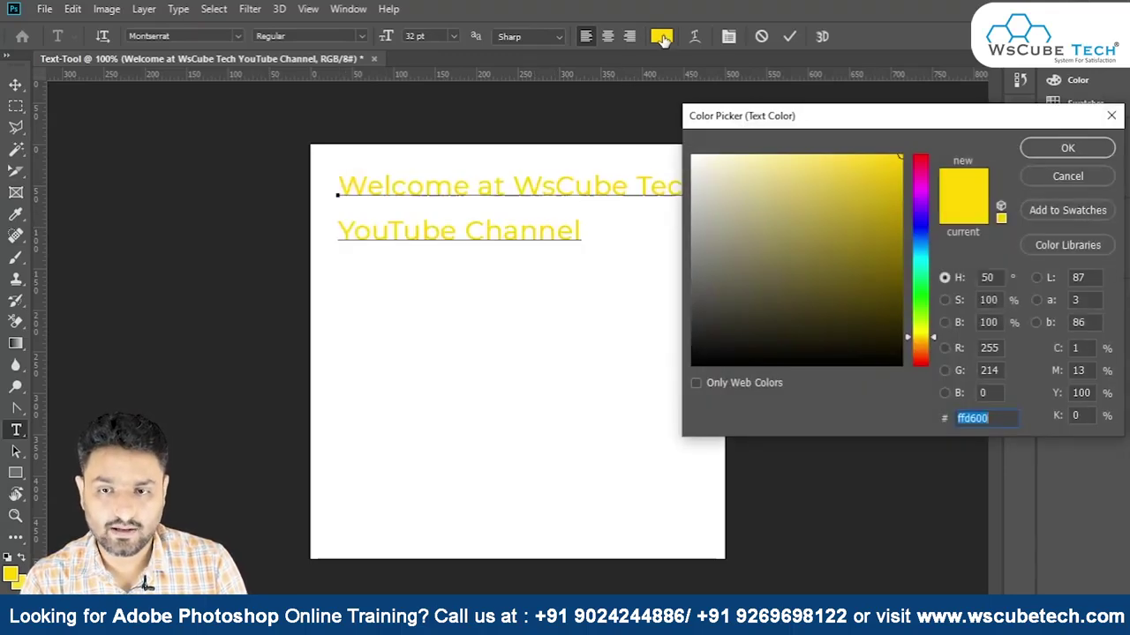
pyautogui.write('000000')
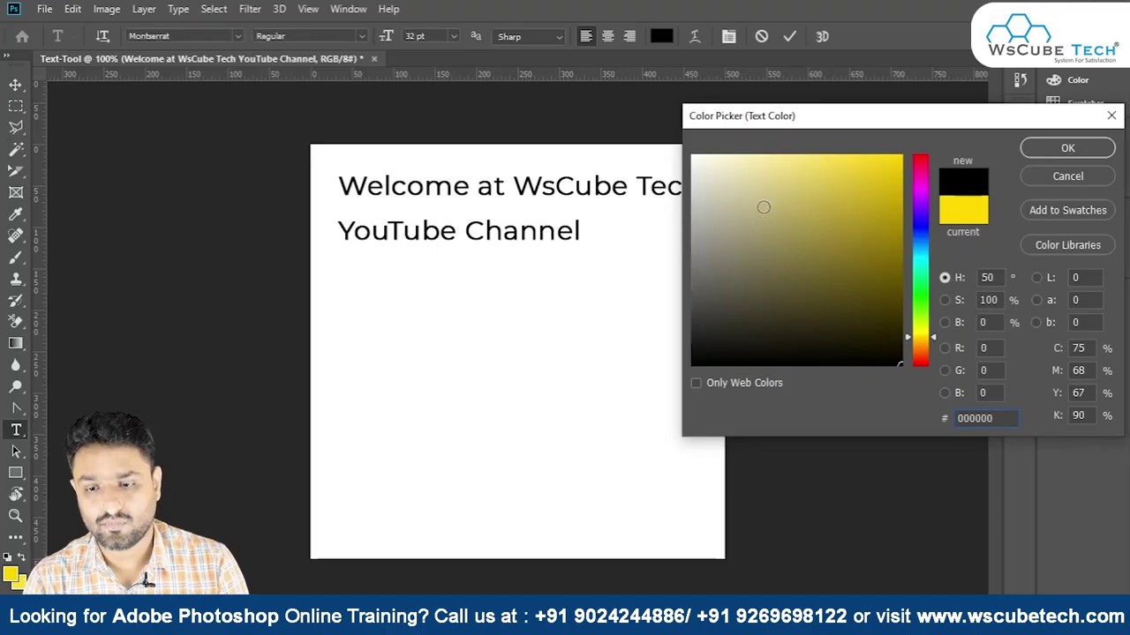
pyautogui.click(1074, 146)
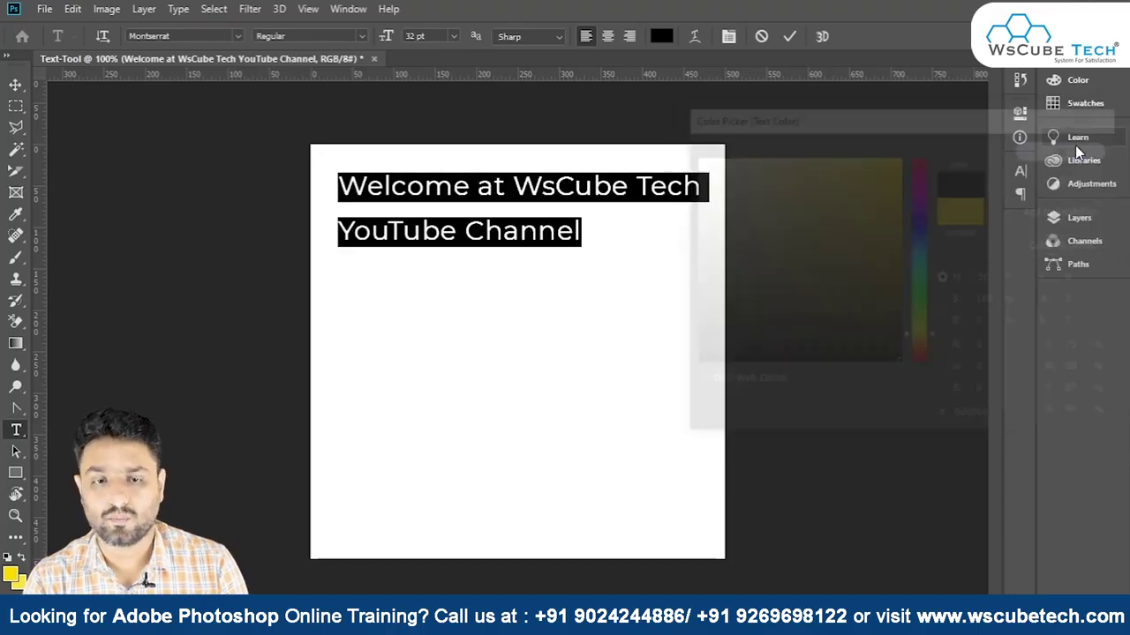
pyautogui.click(604, 214)
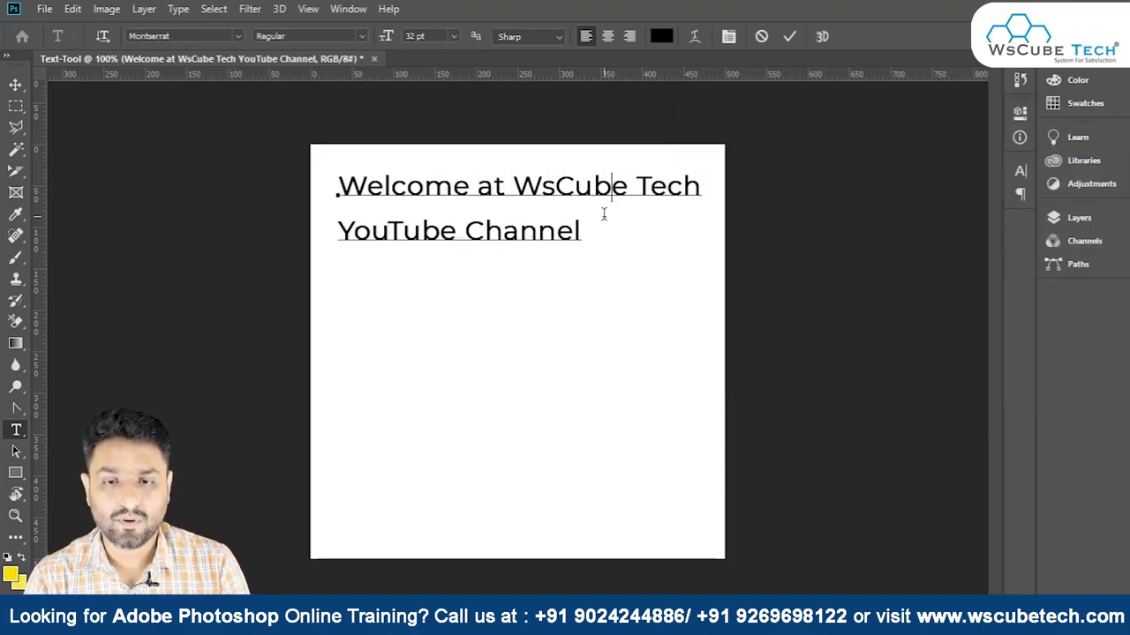
# Recolor the entire two-line text to a bright red.
pyautogui.moveTo(335, 182); pyautogui.dragTo(595, 230)
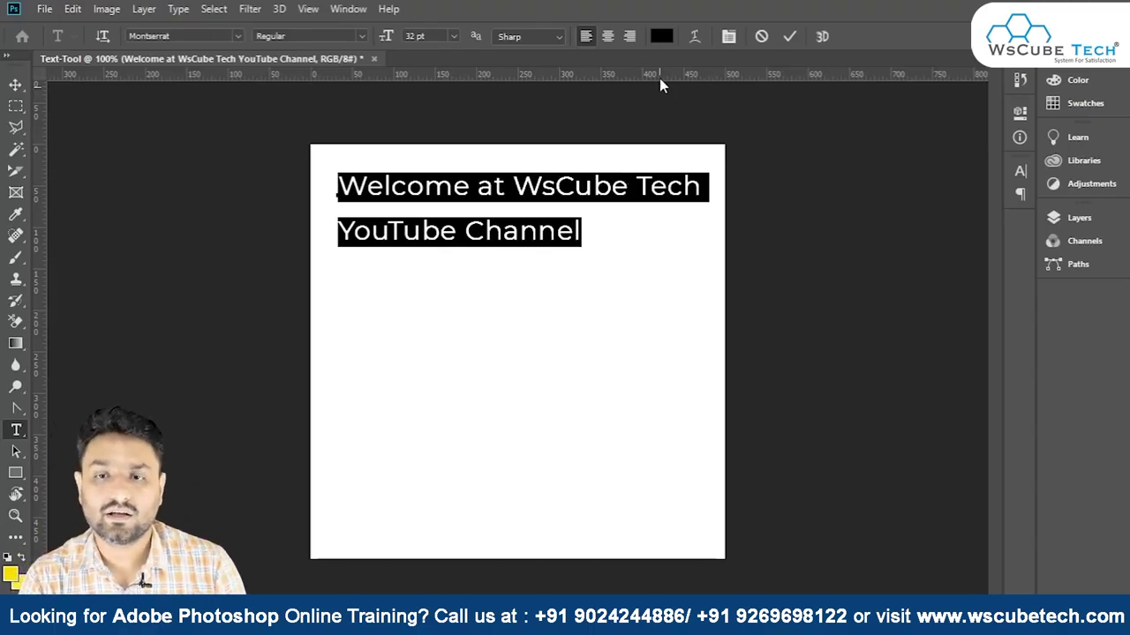
pyautogui.click(661, 36)
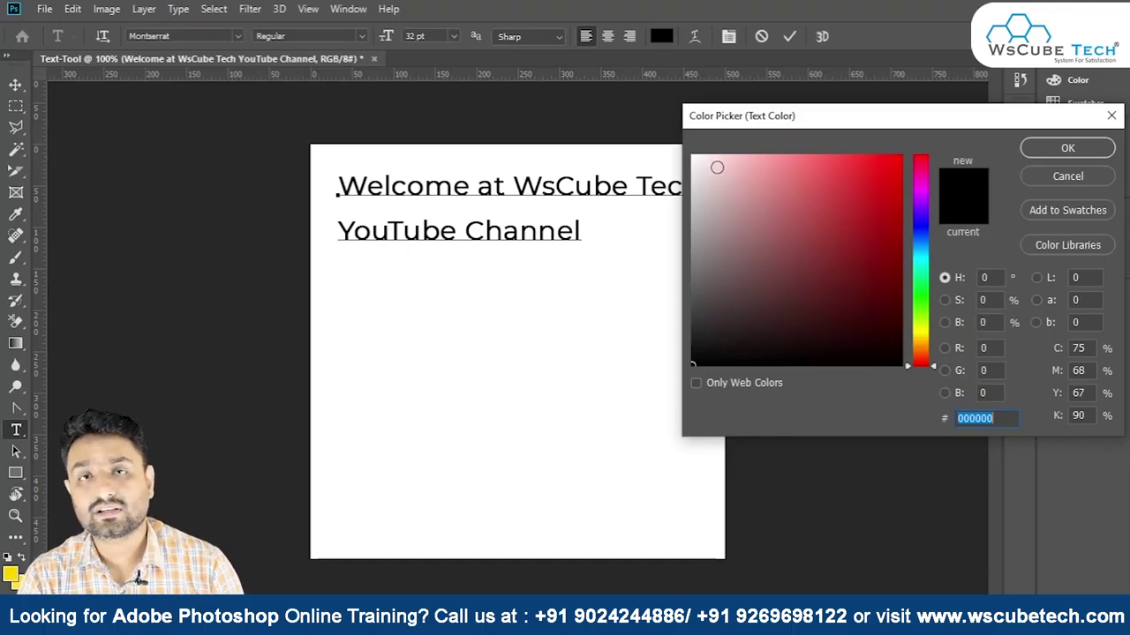
pyautogui.moveTo(924, 251); pyautogui.dragTo(896, 160)
pyautogui.click(923, 159)
pyautogui.click(1068, 147)
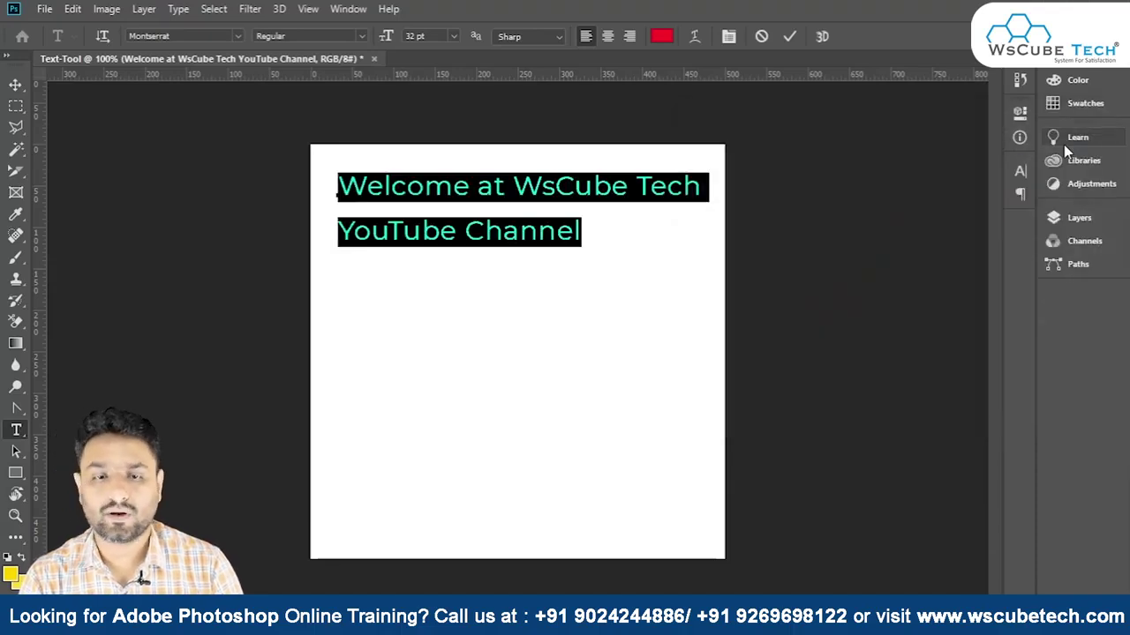
pyautogui.click(580, 213)
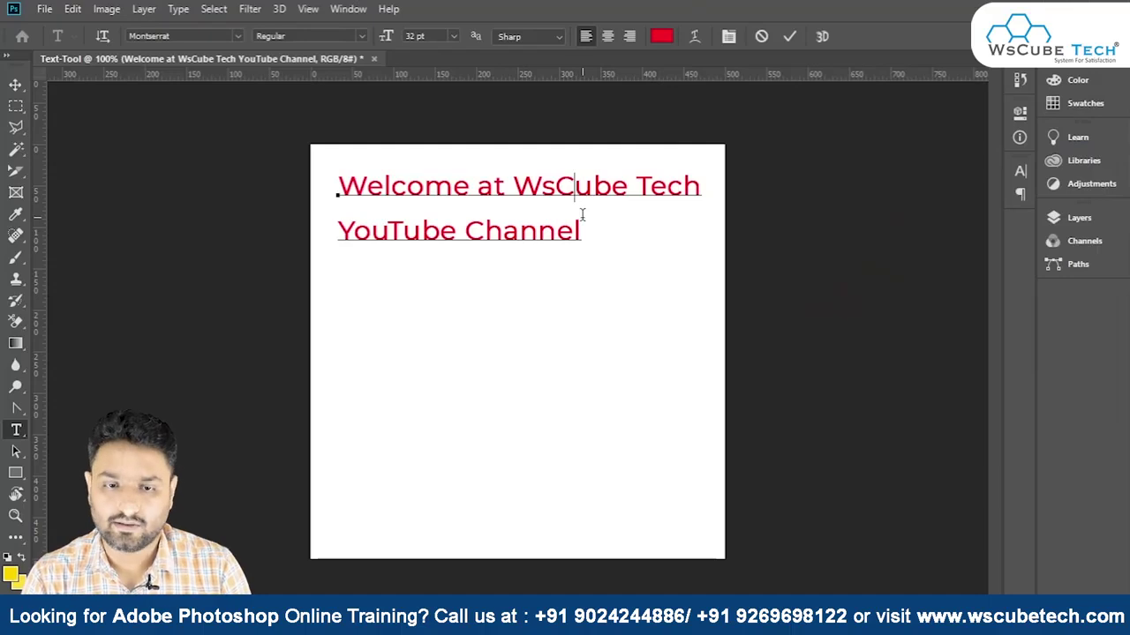
# Try joining "YouTube Channel" onto the first line, restore the line break before it, and finish editing the text.
pyautogui.moveTo(338, 185); pyautogui.dragTo(579, 228)
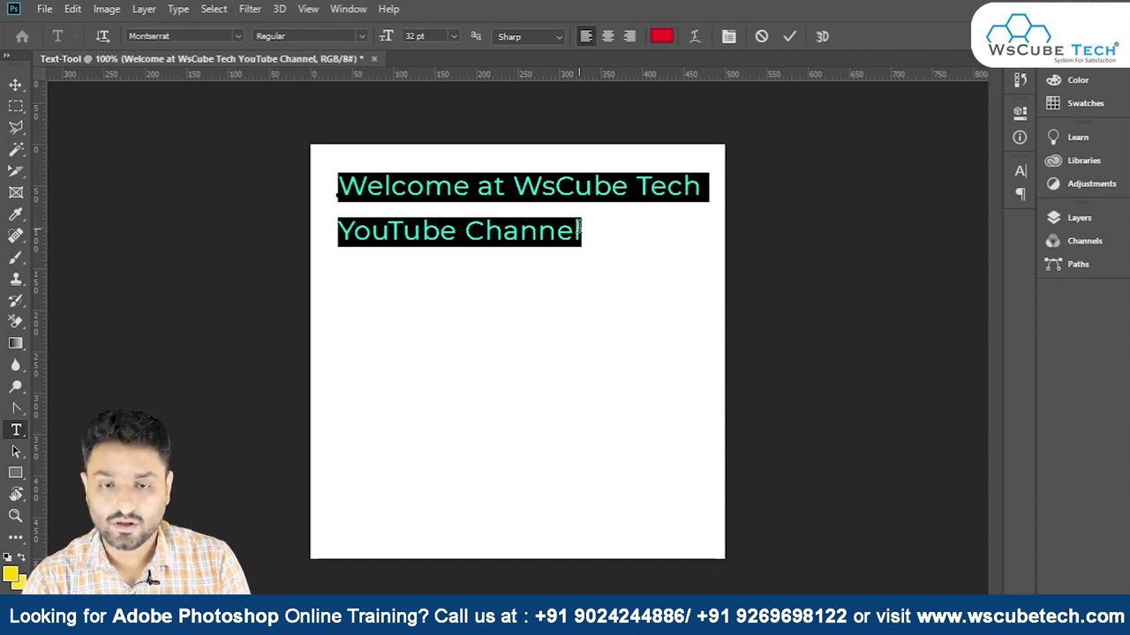
pyautogui.click(512, 187)
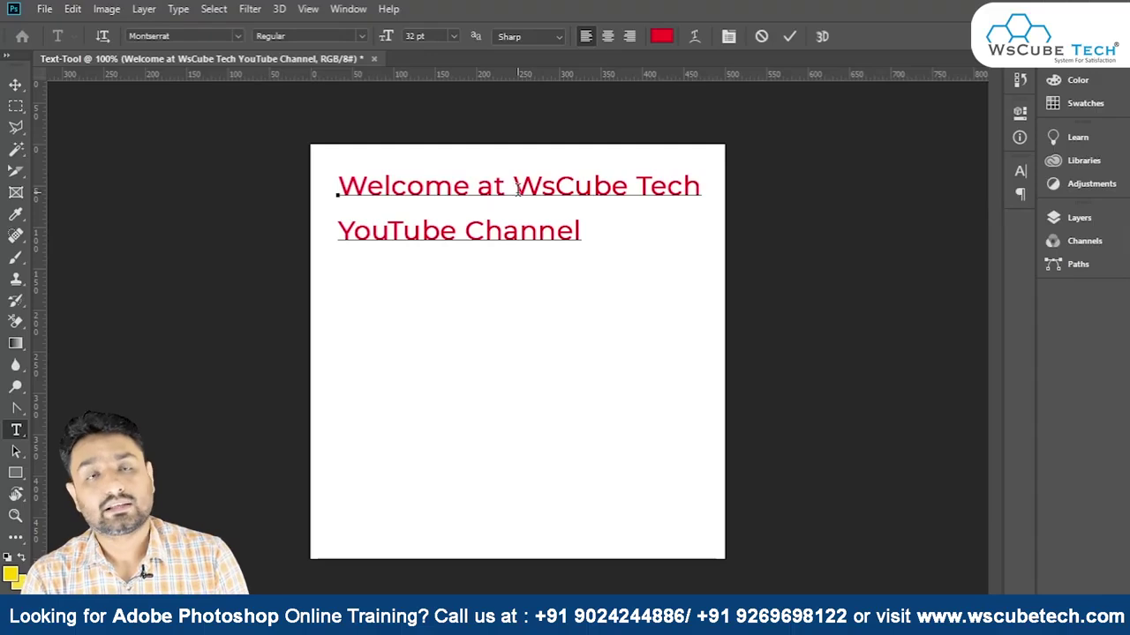
pyautogui.click(342, 231)
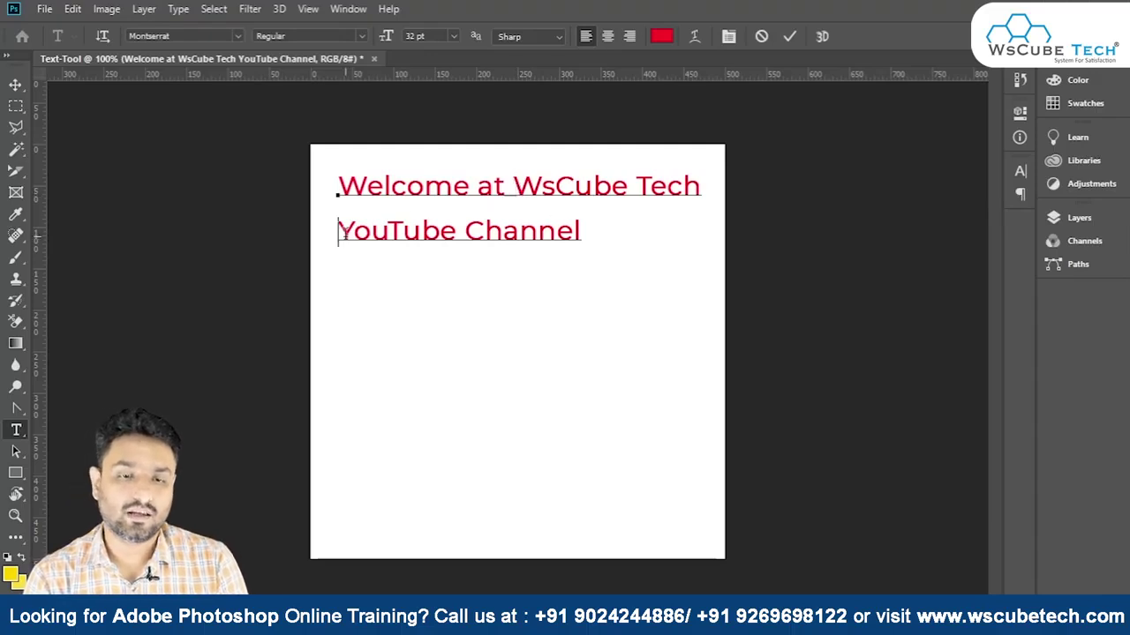
pyautogui.press('BackSpace')
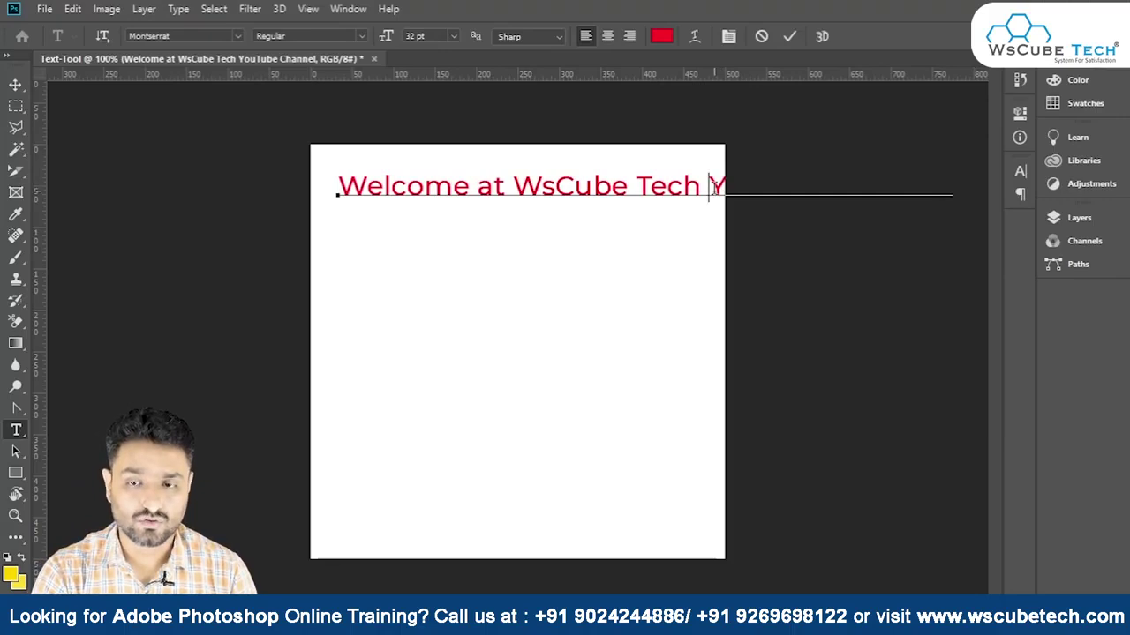
pyautogui.press('Return')
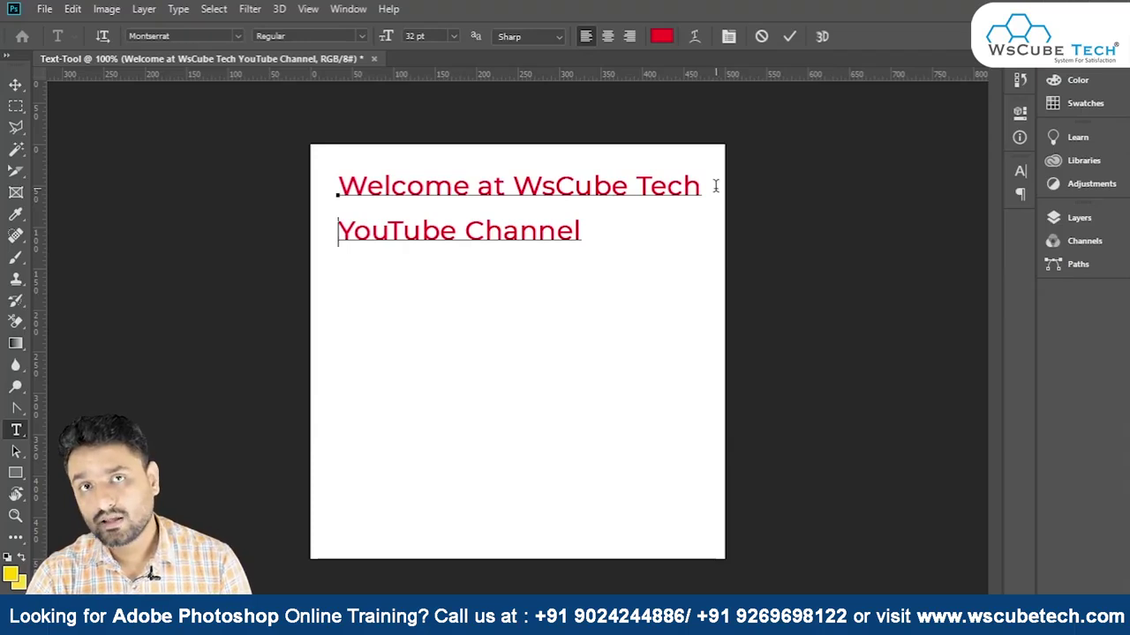
pyautogui.click(716, 185)
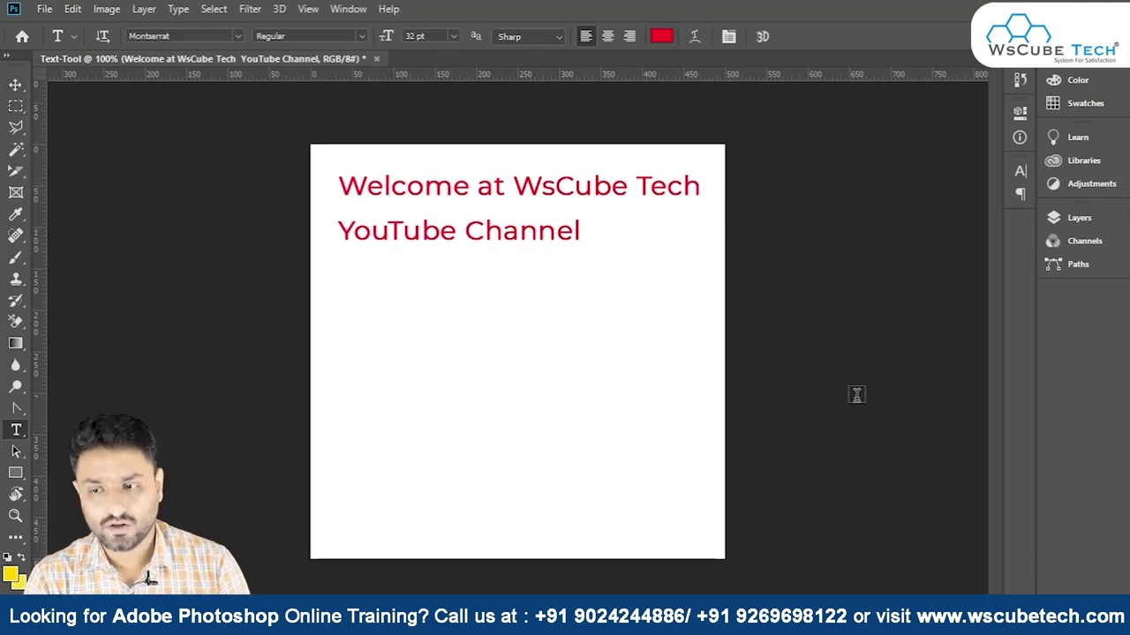
# Select the empty text layer between the welcome text layer and the Background.
pyautogui.click(1078, 217)
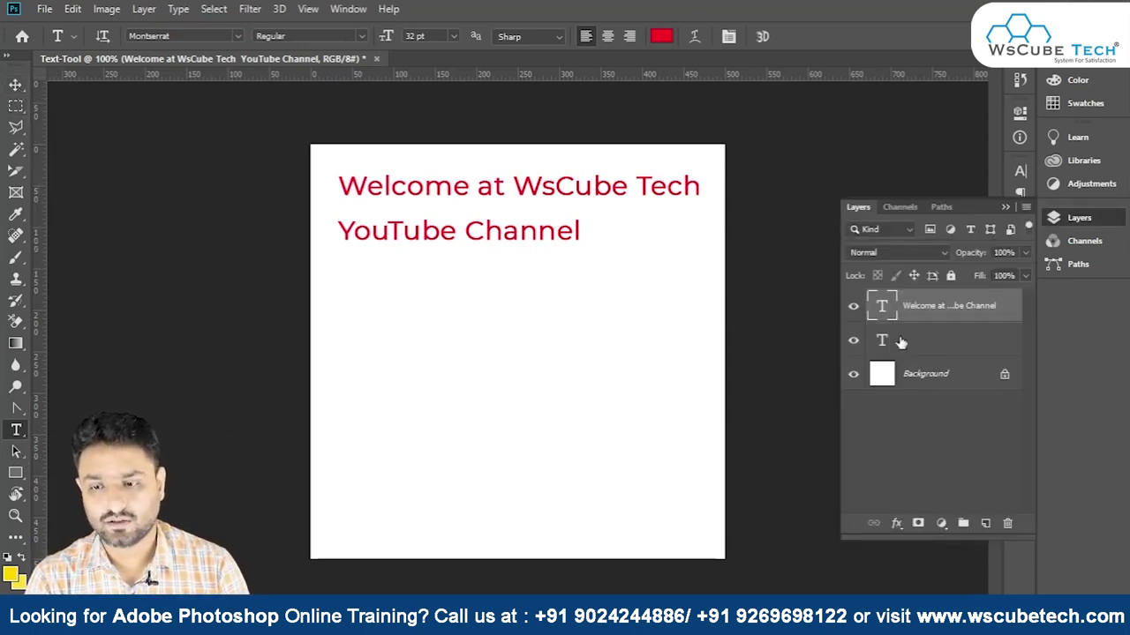
pyautogui.click(869, 343)
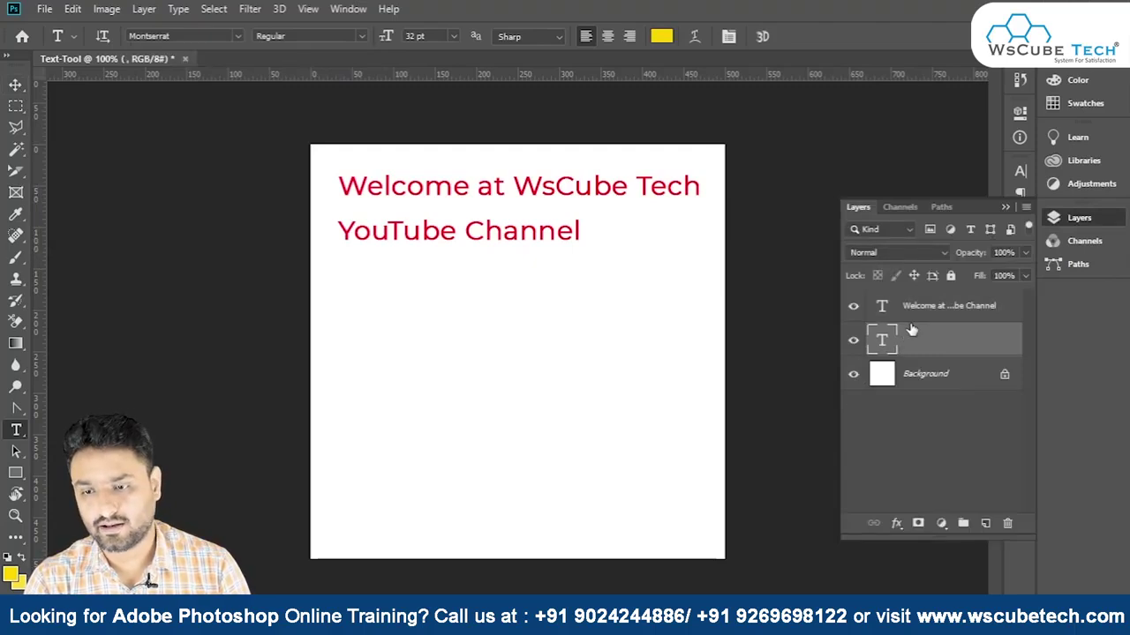
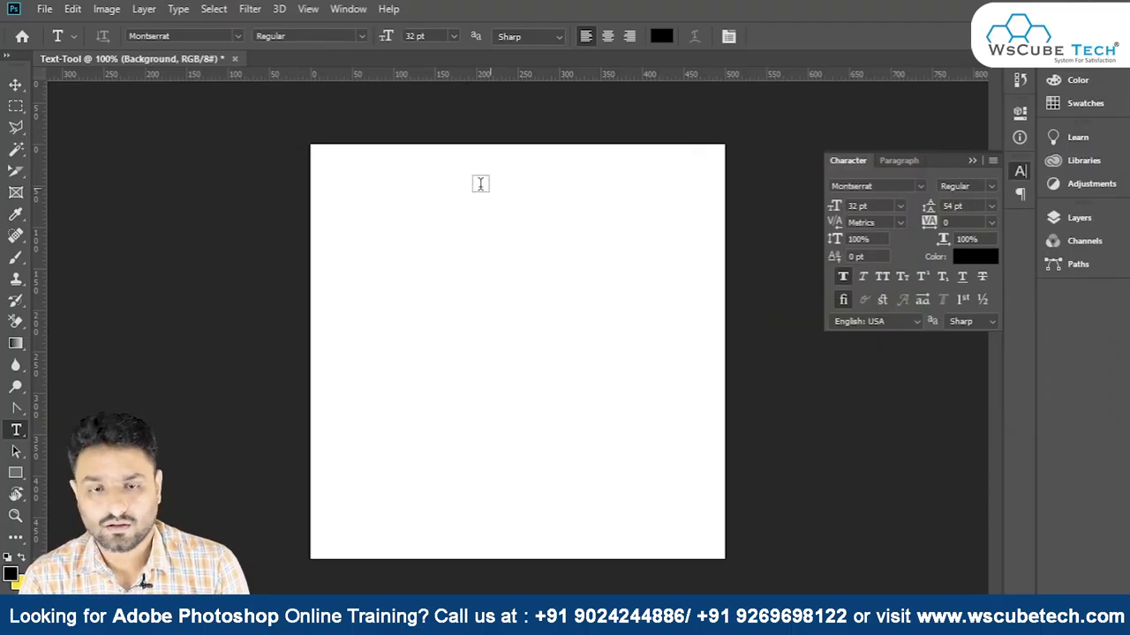
# Draw a paragraph text box with Lorem ipsum placeholder text across most of the canvas width and extend its lower edge downward.
pyautogui.moveTo(335, 187); pyautogui.dragTo(703, 431)
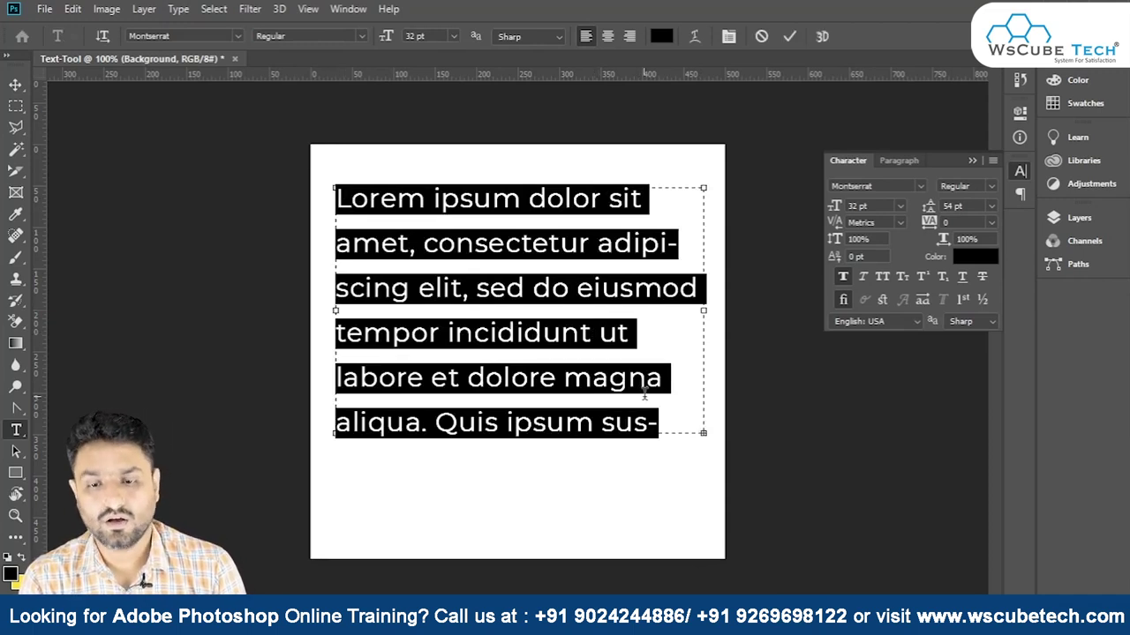
pyautogui.click(672, 404)
pyautogui.moveTo(519, 433); pyautogui.dragTo(540, 474)
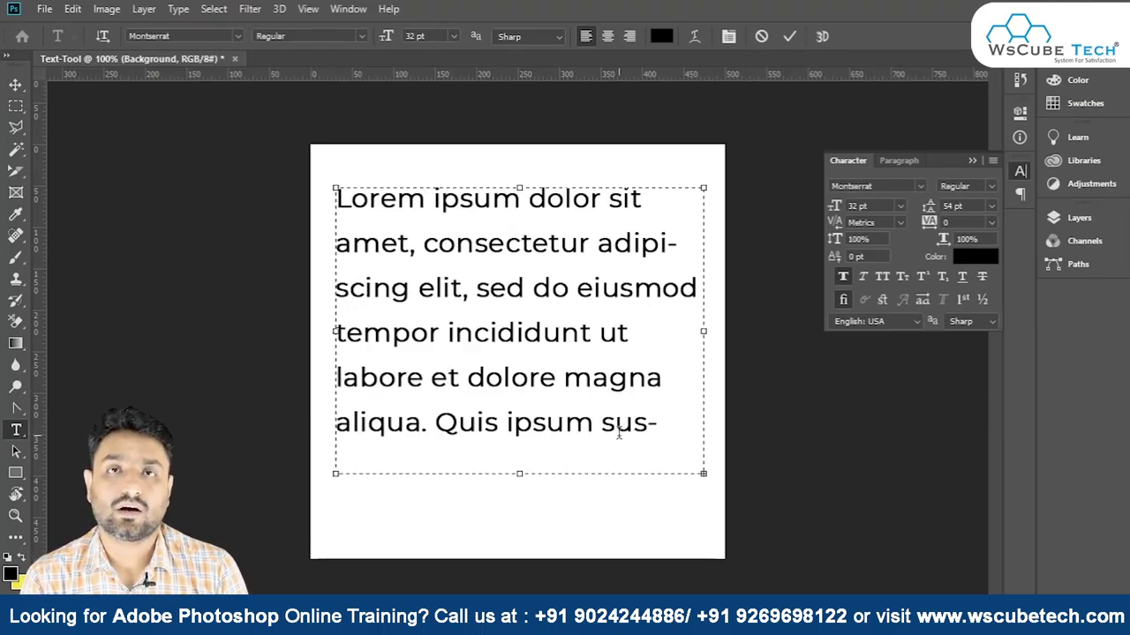
# Set all the placeholder text to a font size of 18 pt with Auto leading.
pyautogui.hotkey('ctrl', 'a')
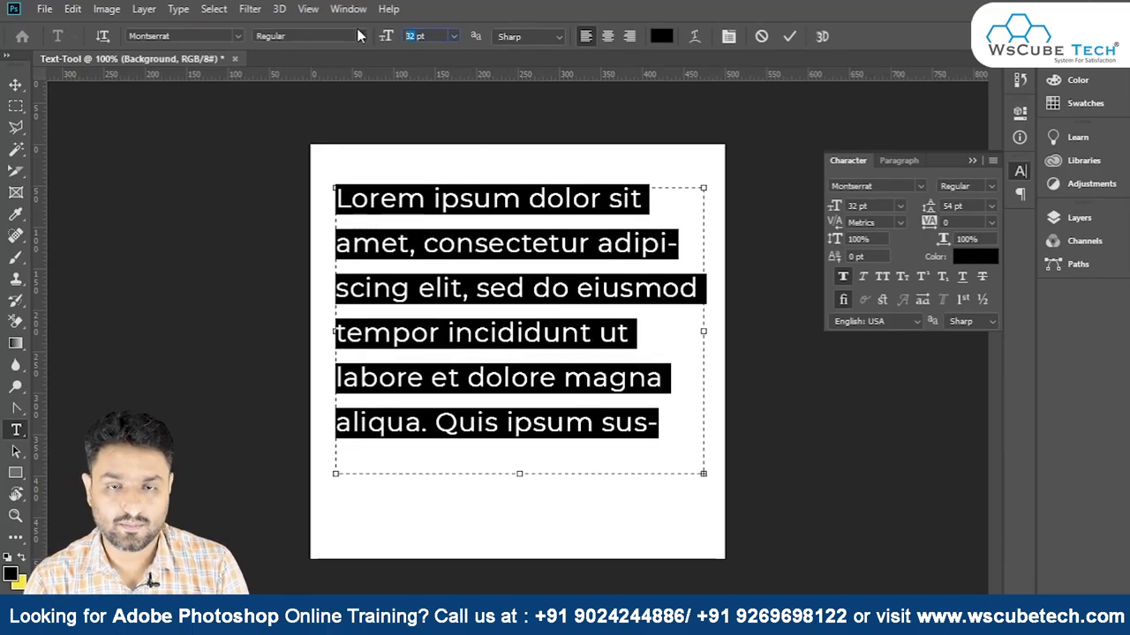
pyautogui.write('18')
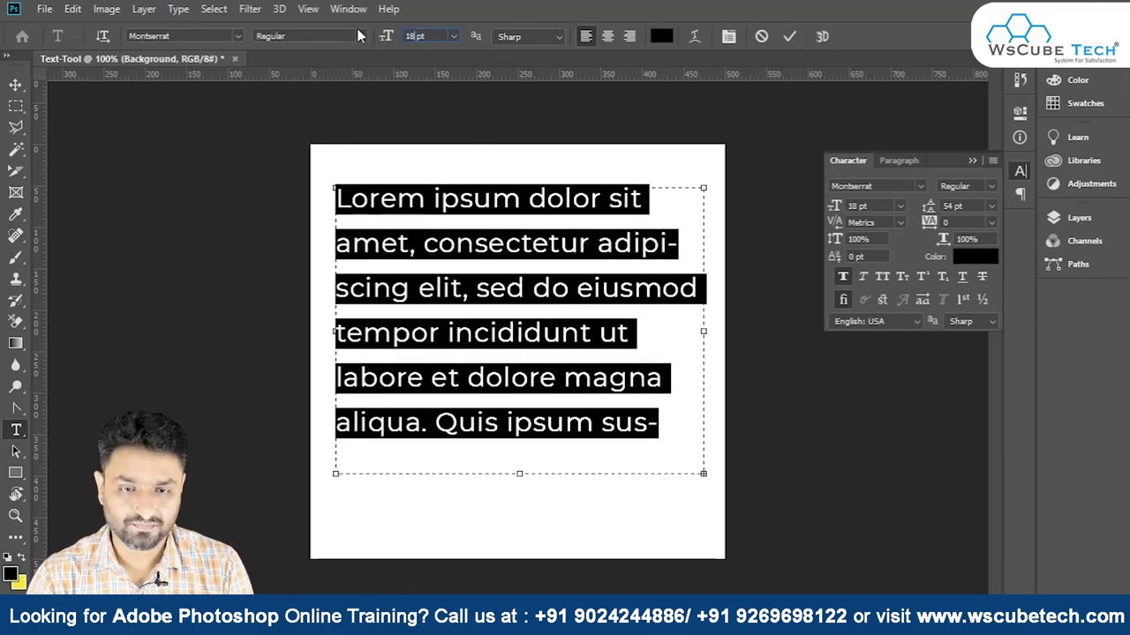
pyautogui.press('Return')
pyautogui.click(991, 206)
pyautogui.click(979, 220)
# Change the font style of the whole placeholder paragraph to Montserrat Light.
pyautogui.click(612, 251)
pyautogui.hotkey('ctrl', 'a')
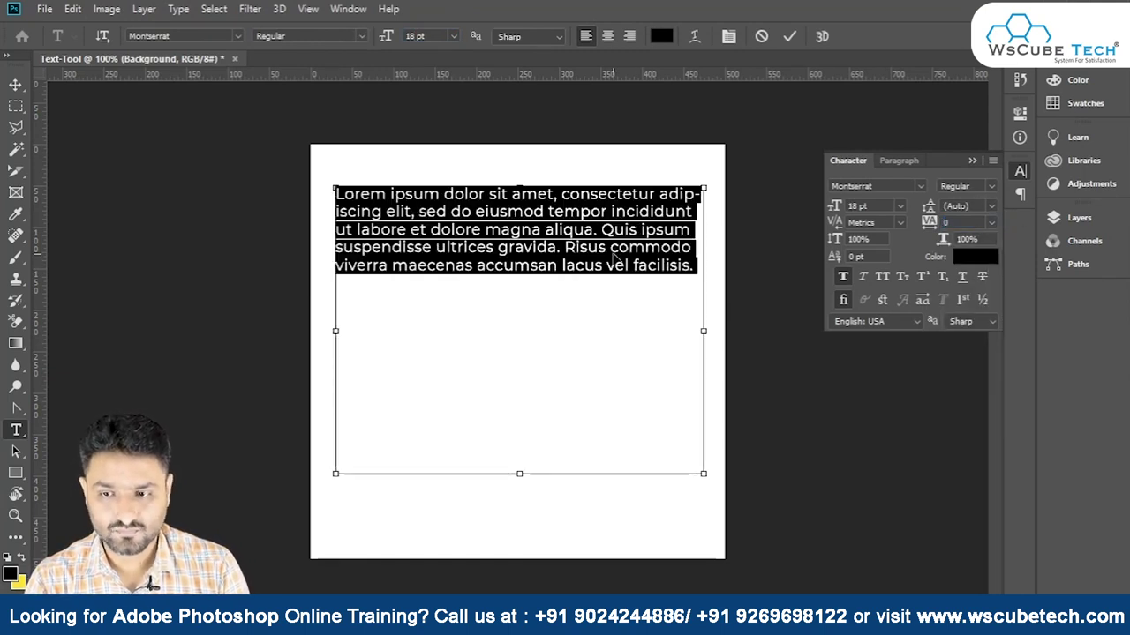
pyautogui.click(358, 37)
pyautogui.click(331, 106)
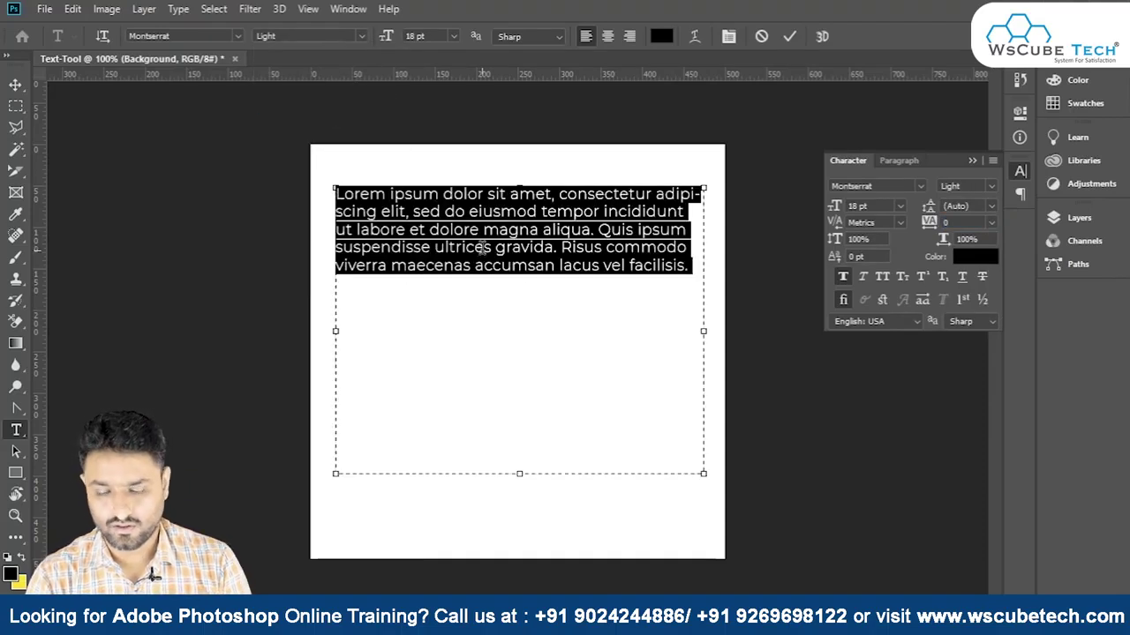
# Copy the placeholder paragraph and paste it repeatedly after itself, undoing the last paste to keep three consecutive copies.
pyautogui.hotkey('ctrl', 'c')
pyautogui.press('Right')
pyautogui.press('Return')
pyautogui.hotkey('ctrl', 'v')
pyautogui.press('Return')
pyautogui.hotkey('ctrl', 'v')
pyautogui.press('Return')
pyautogui.hotkey('ctrl', 'v')
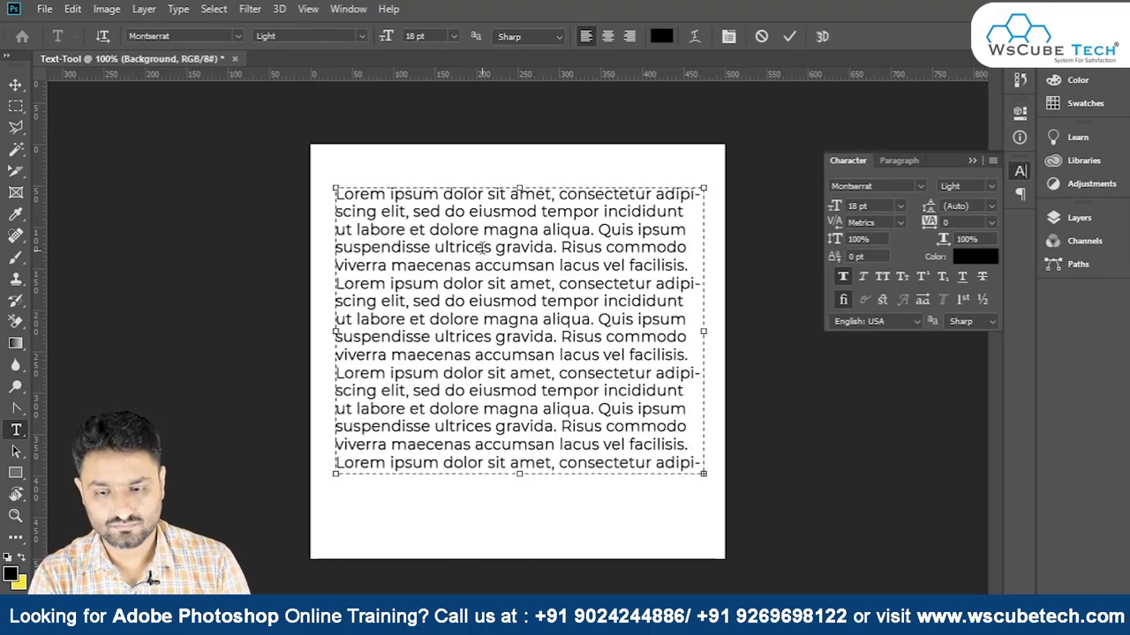
pyautogui.hotkey('ctrl', 'z')
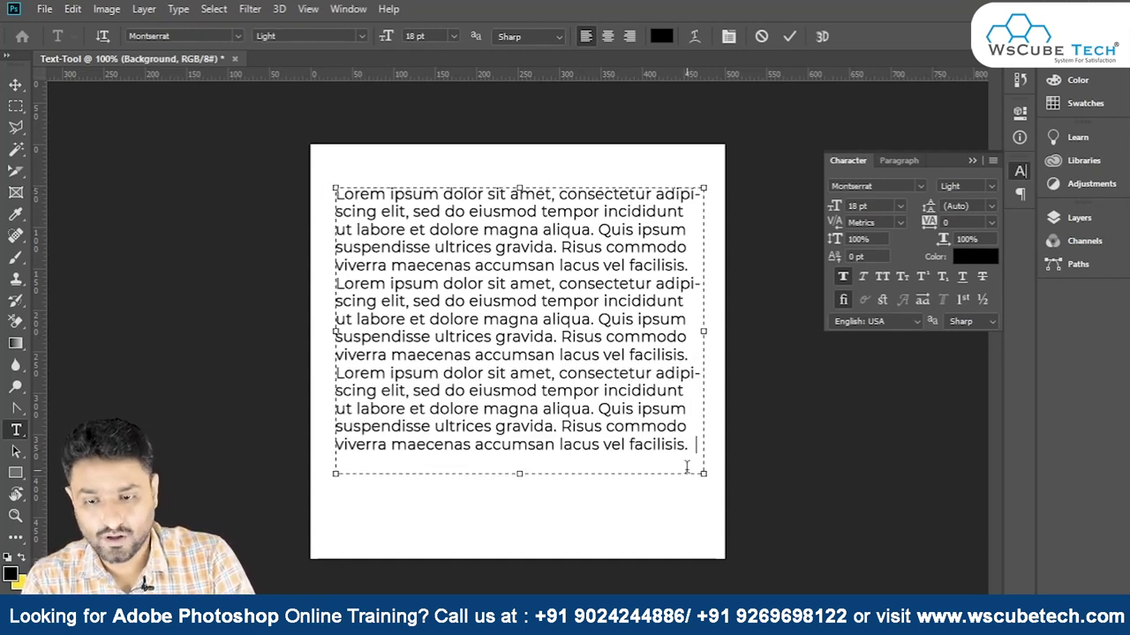
# Add filler text after the last paragraph reading "jjdasdbabd adajdabd adasdj akdjaskdanjsd ad".
pyautogui.press('Return')
pyautogui.write('jj')
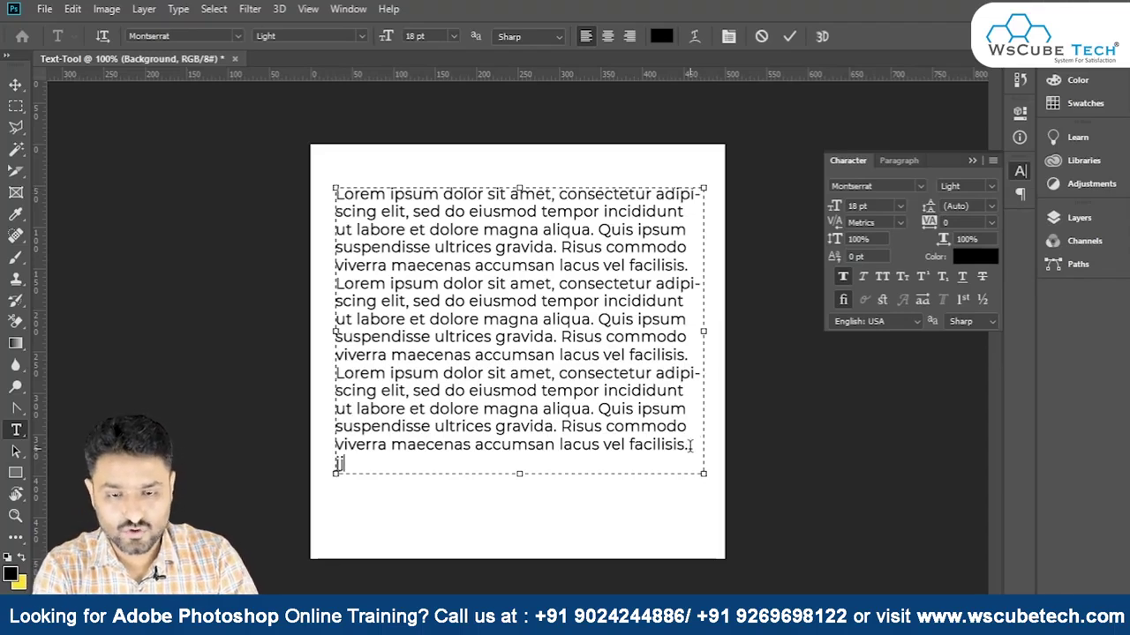
pyautogui.write('dasdbabd ad ajdabd')
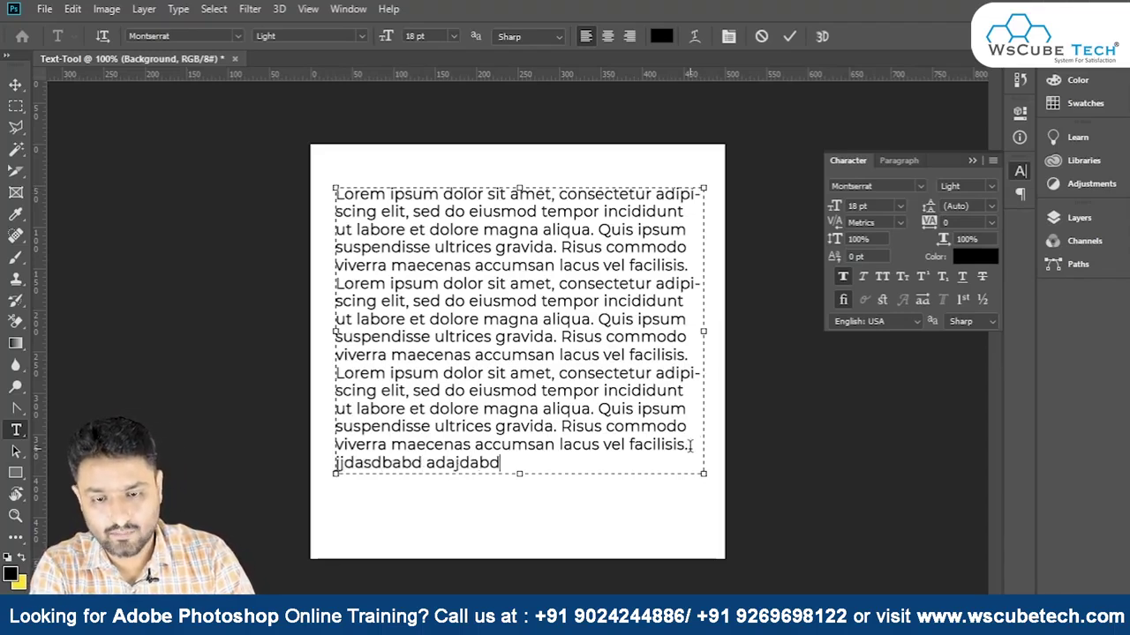
pyautogui.write(' adasdj akdjaskdanjsd')
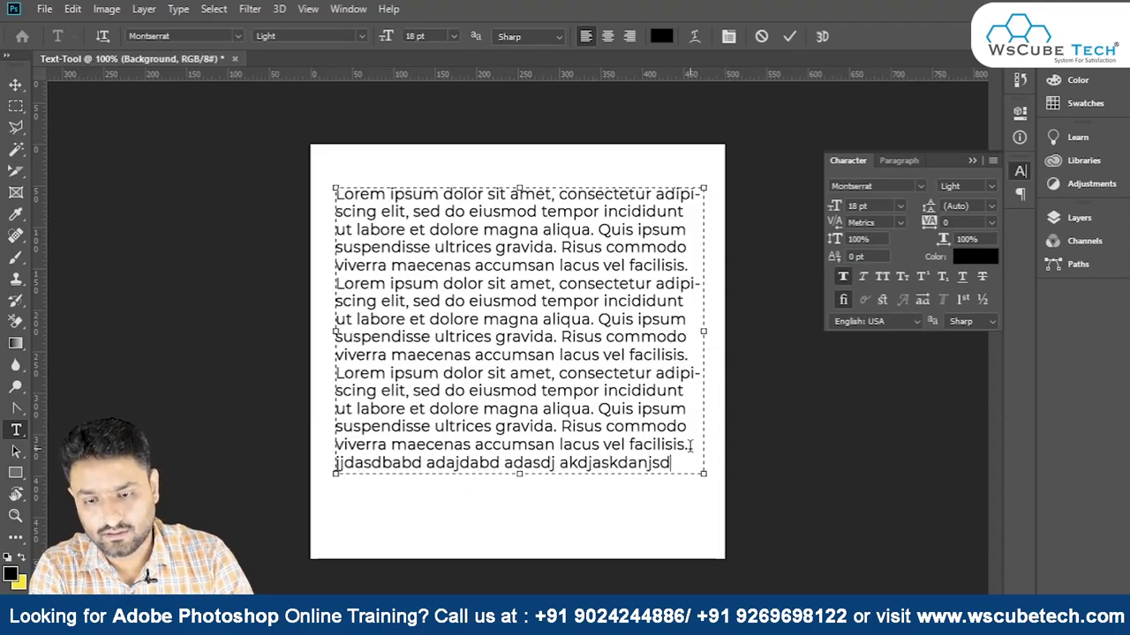
pyautogui.press('BackSpace')
pyautogui.press('BackSpace')
pyautogui.press('BackSpace')
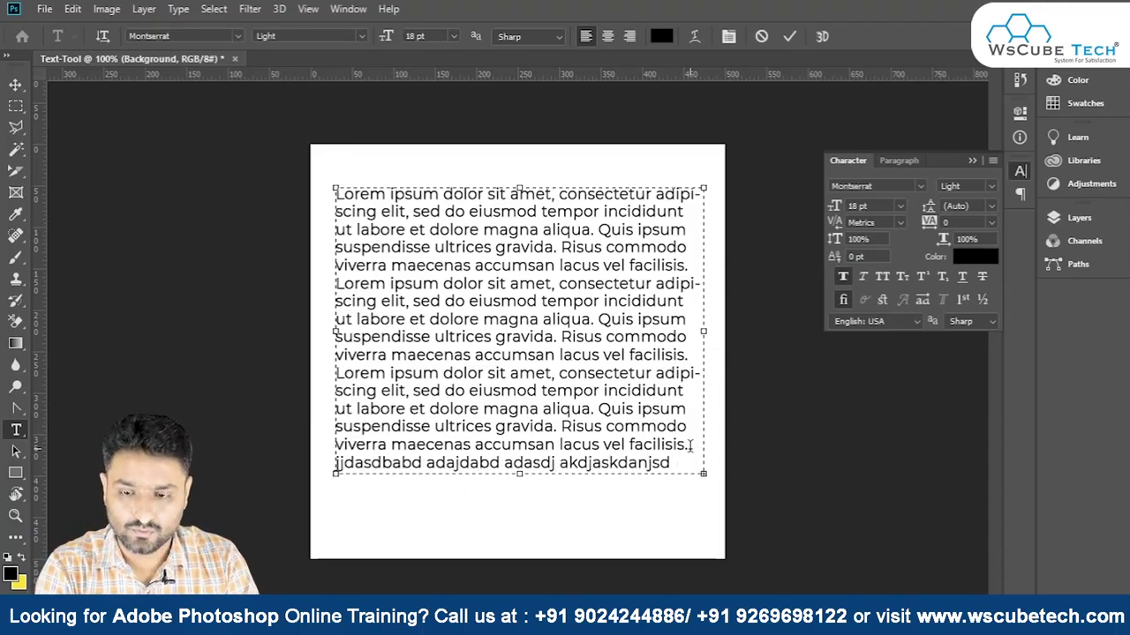
pyautogui.write('ad-')
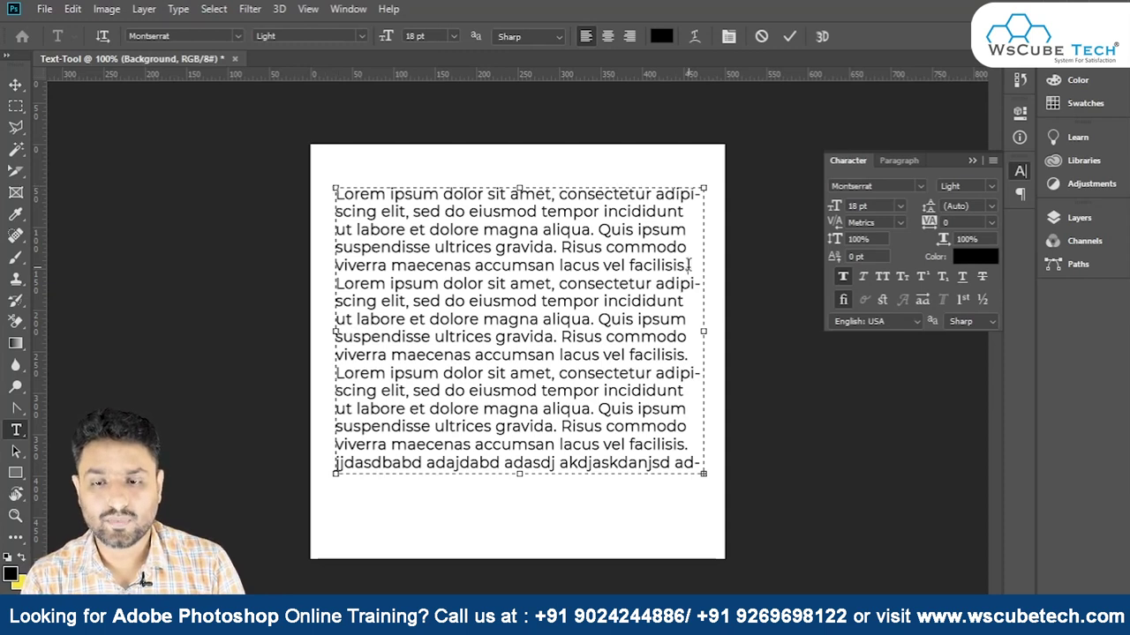
# Insert a blank line after the first paragraph and delete one leading space from the following paragraph.
pyautogui.press('Return')
pyautogui.press('Return')
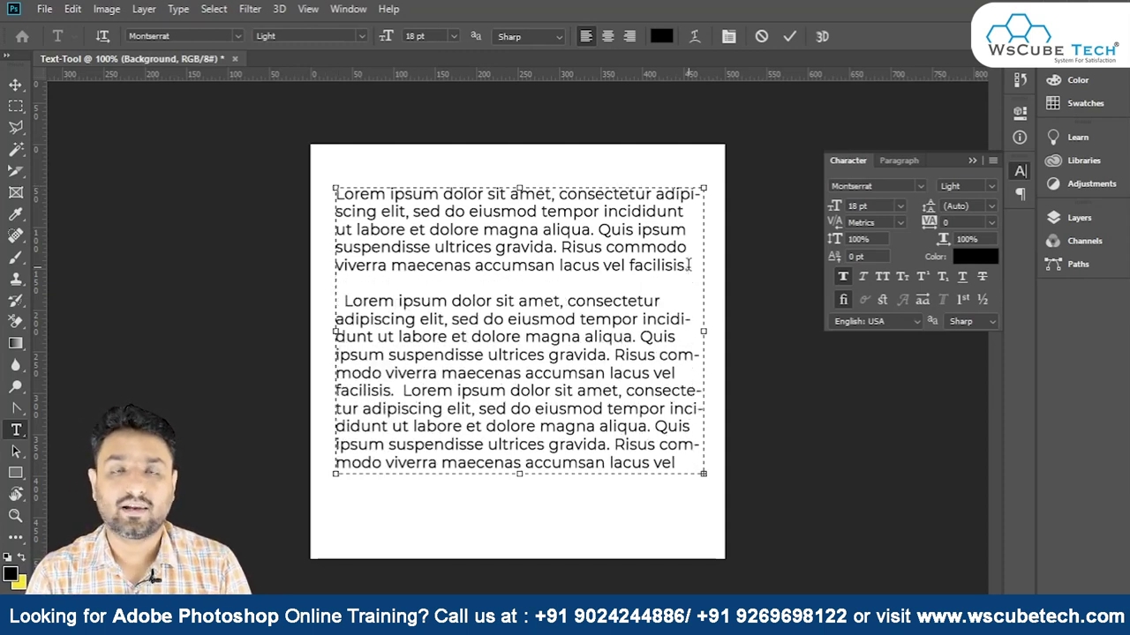
pyautogui.press('Delete')
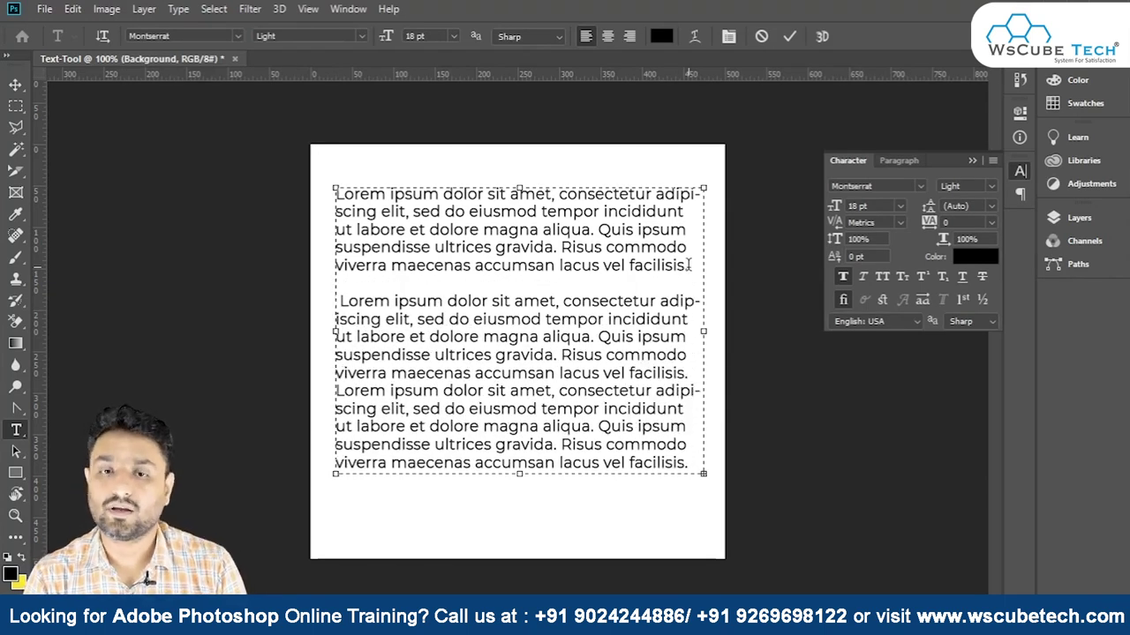
# Try centre and right alignment on all the placeholder paragraphs.
pyautogui.hotkey('ctrl', 'a')
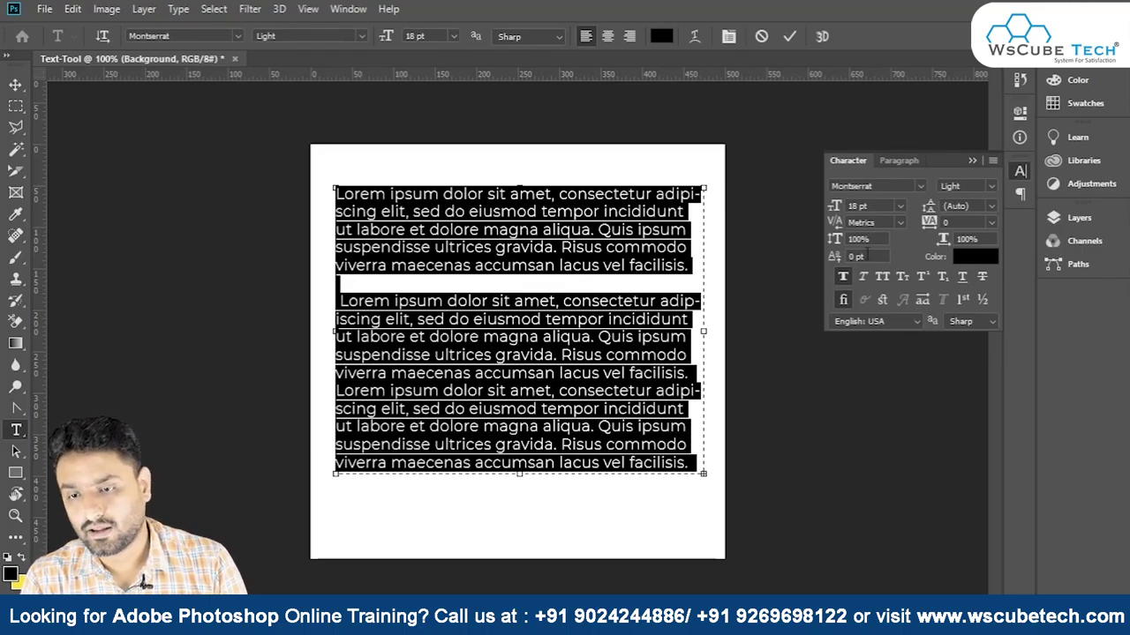
pyautogui.click(893, 161)
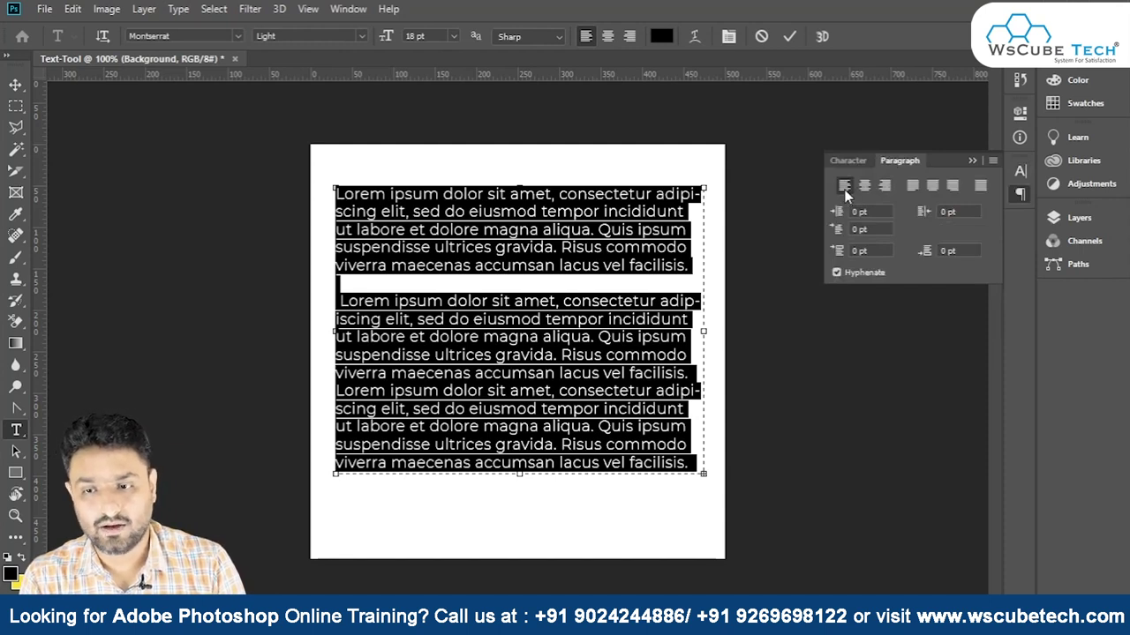
pyautogui.click(863, 189)
pyautogui.click(884, 187)
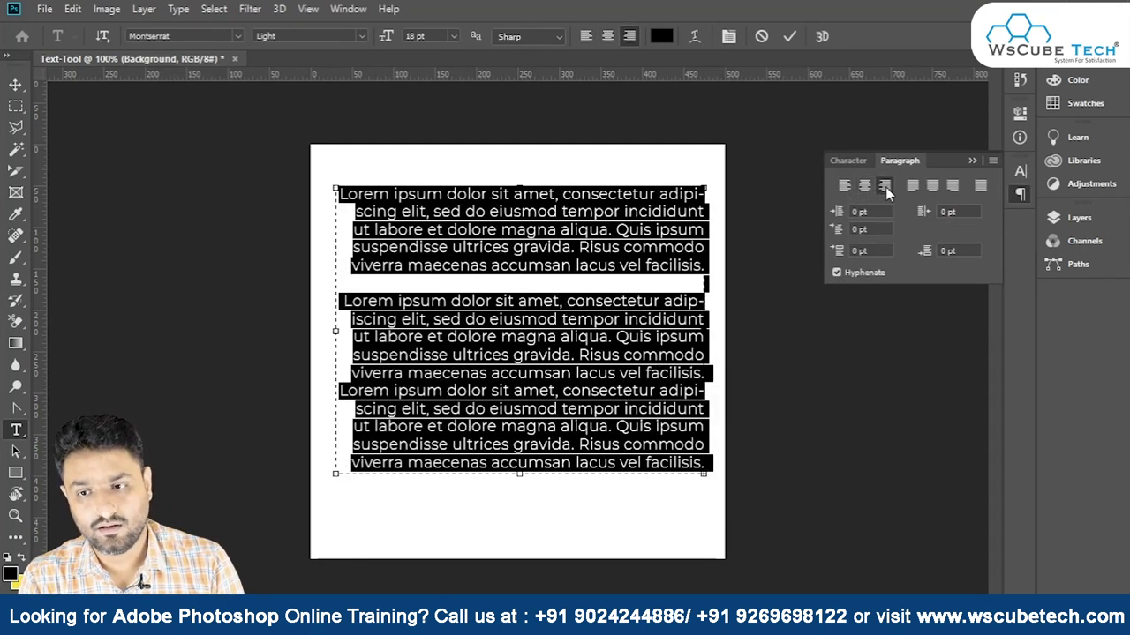
# Compare the justification options on all the placeholder paragraphs and settle on justified with the last line left-aligned.
pyautogui.click(918, 190)
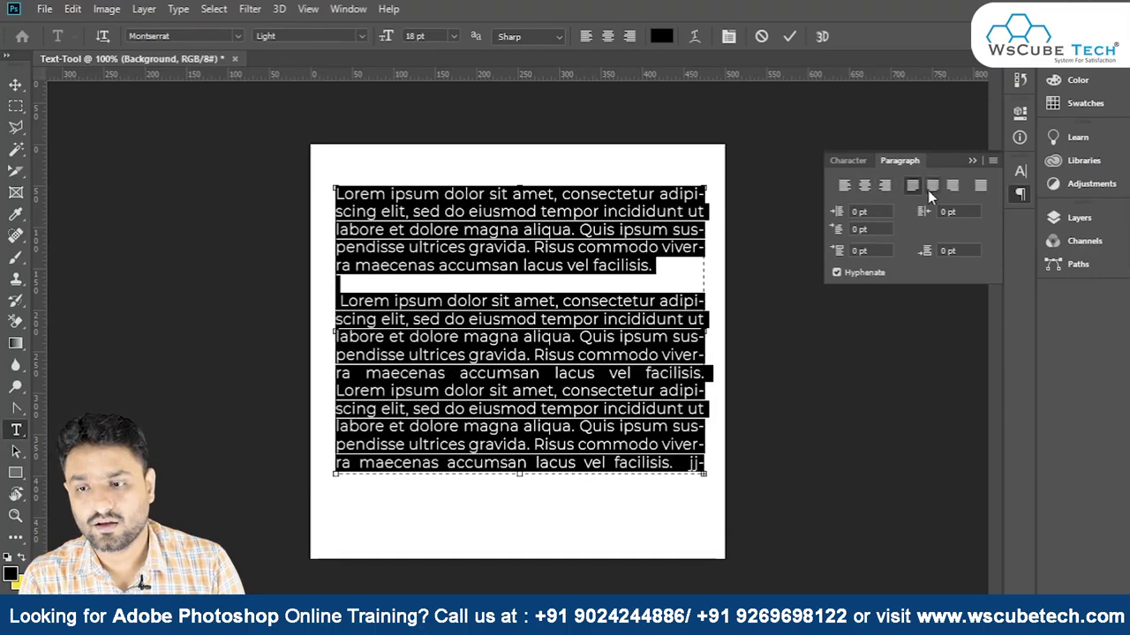
pyautogui.click(932, 188)
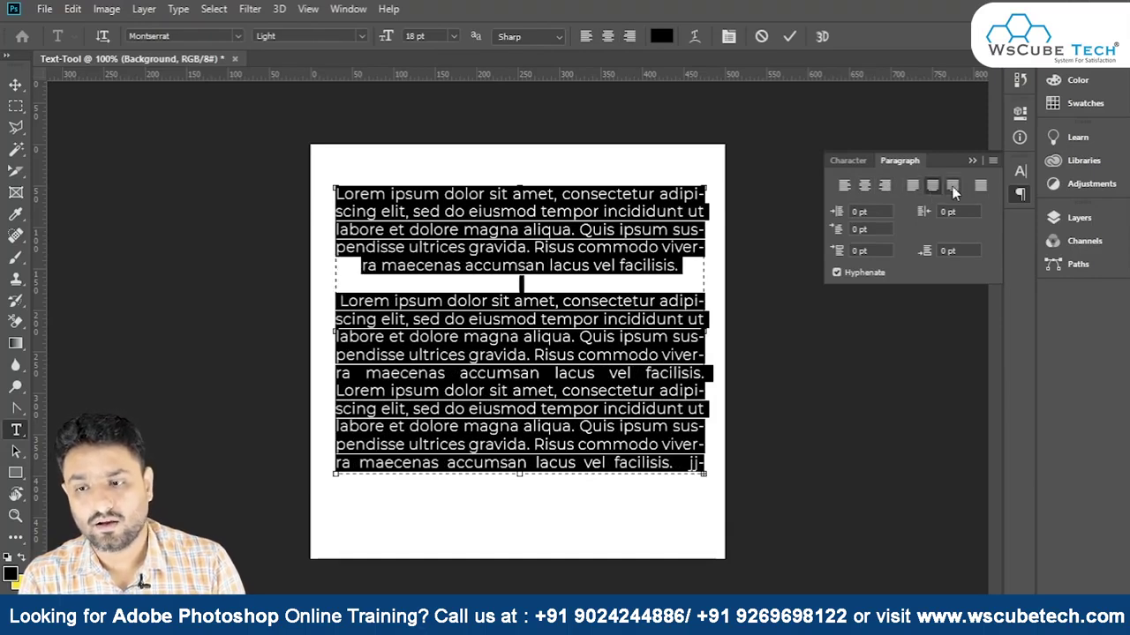
pyautogui.click(952, 188)
pyautogui.click(978, 185)
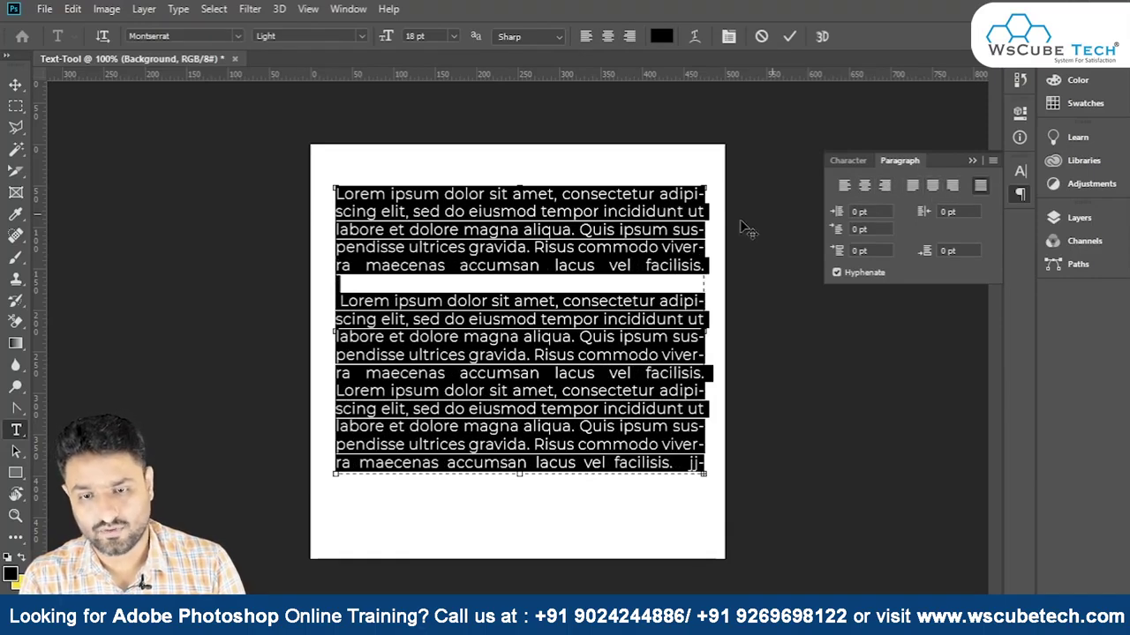
pyautogui.click(909, 183)
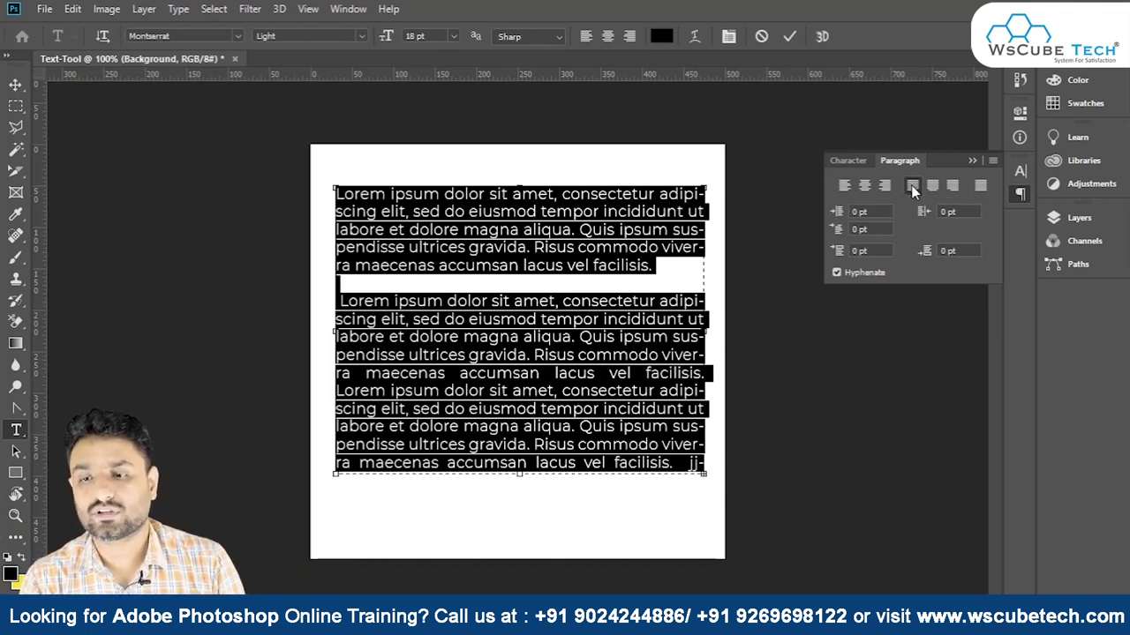
pyautogui.click(645, 270)
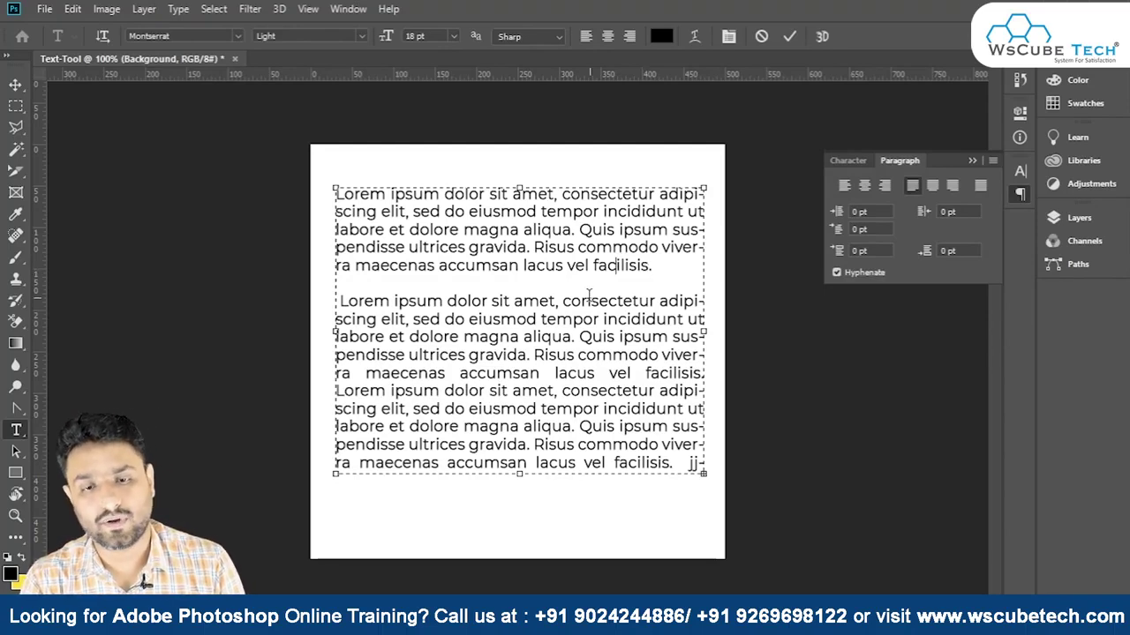
pyautogui.click(377, 212)
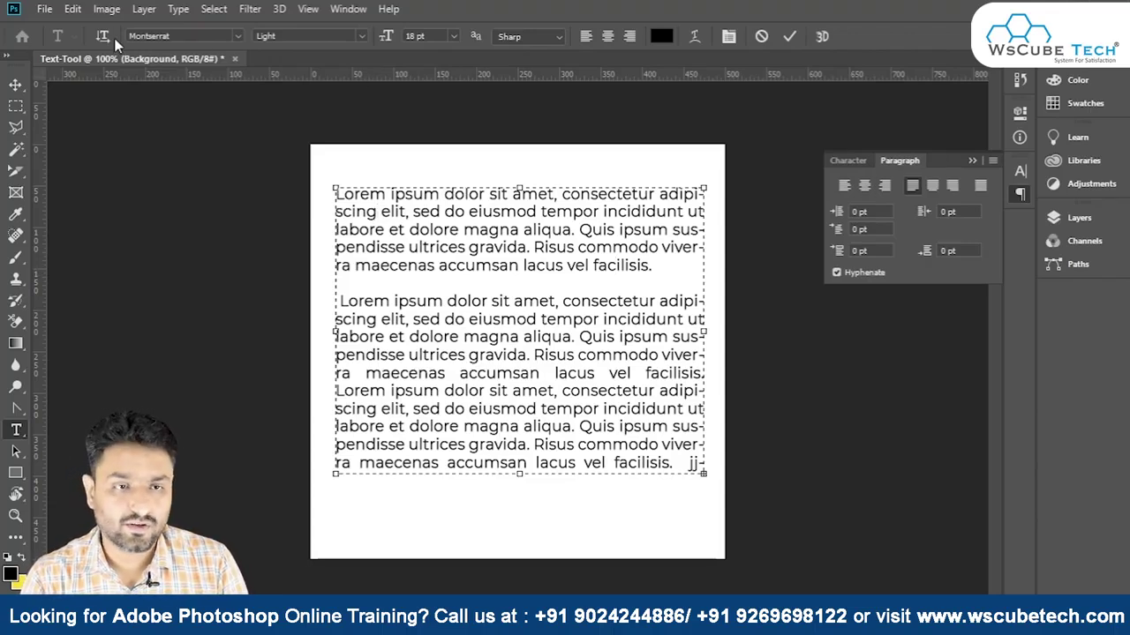
pyautogui.click(848, 161)
pyautogui.click(899, 160)
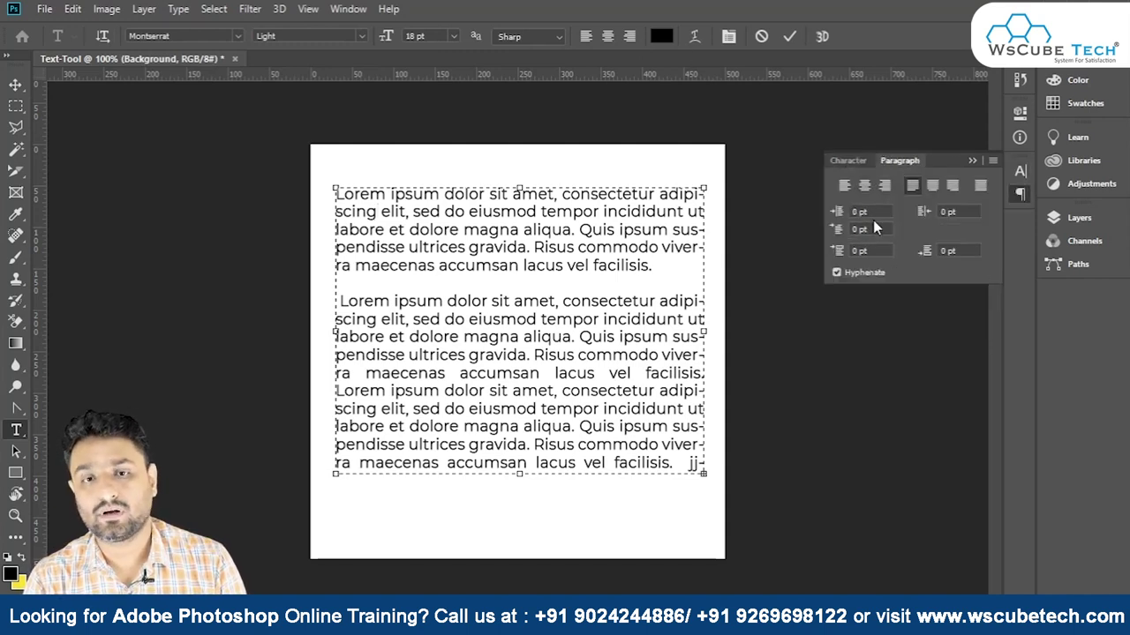
pyautogui.rightClick(16, 430)
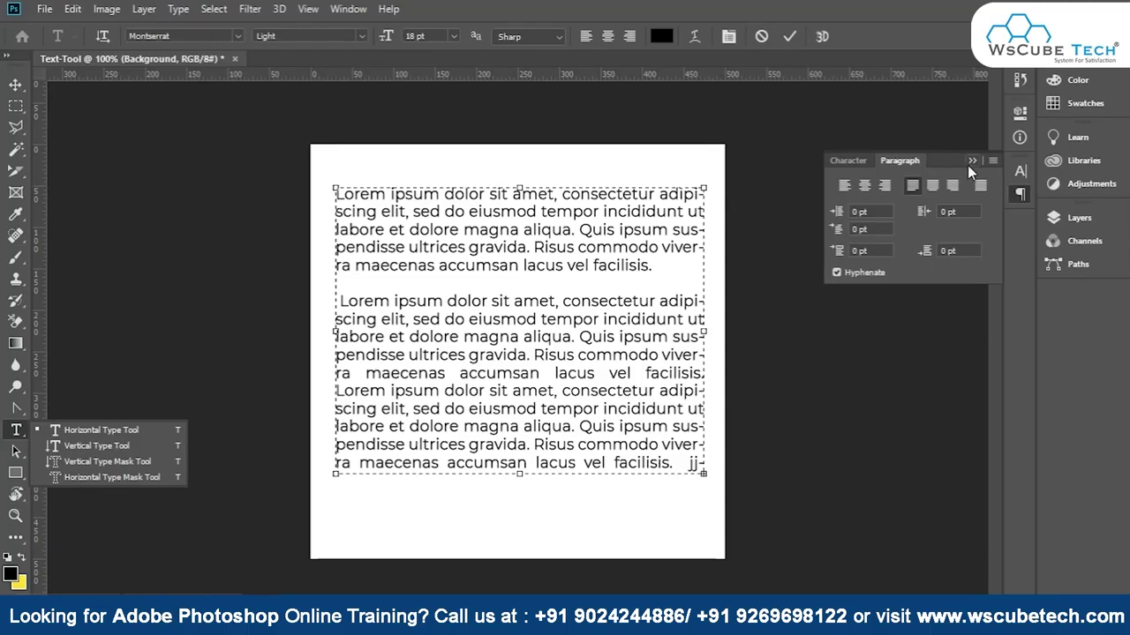
# Commit the paragraph text and delete its text layer.
pyautogui.press('Escape')
pyautogui.hotkey('ctrl', 'Return')
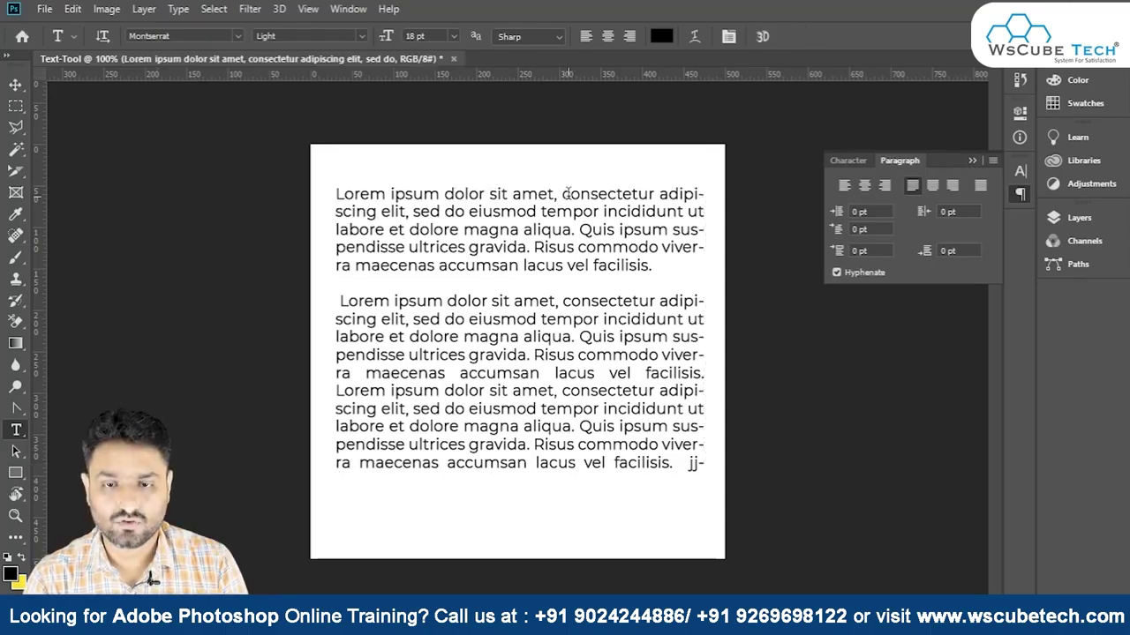
pyautogui.press('Delete')
# Add horizontal point text near the canvas top reading "Welcome at WsCube Tech" with "YoutTube Channel" on a second line.
pyautogui.click(387, 191)
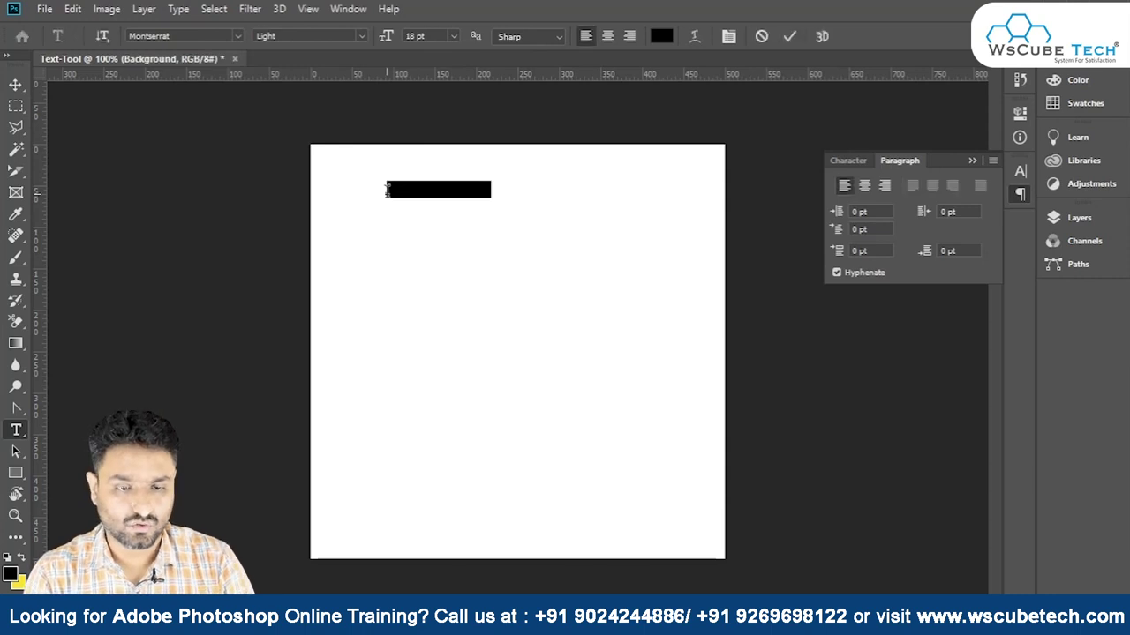
pyautogui.write('Welcome at WSCube')
pyautogui.press('BackSpace')
pyautogui.press('BackSpace')
pyautogui.press('BackSpace')
pyautogui.press('BackSpace')
pyautogui.press('BackSpace')
pyautogui.write('sCube Tech ')
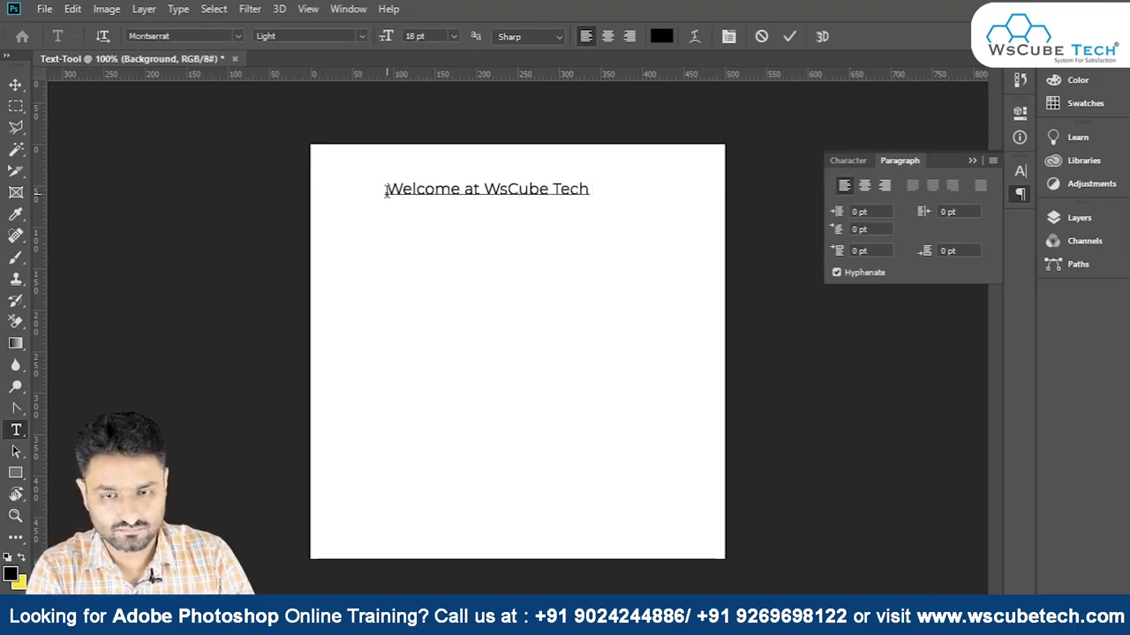
pyautogui.write('Youtube Channel')
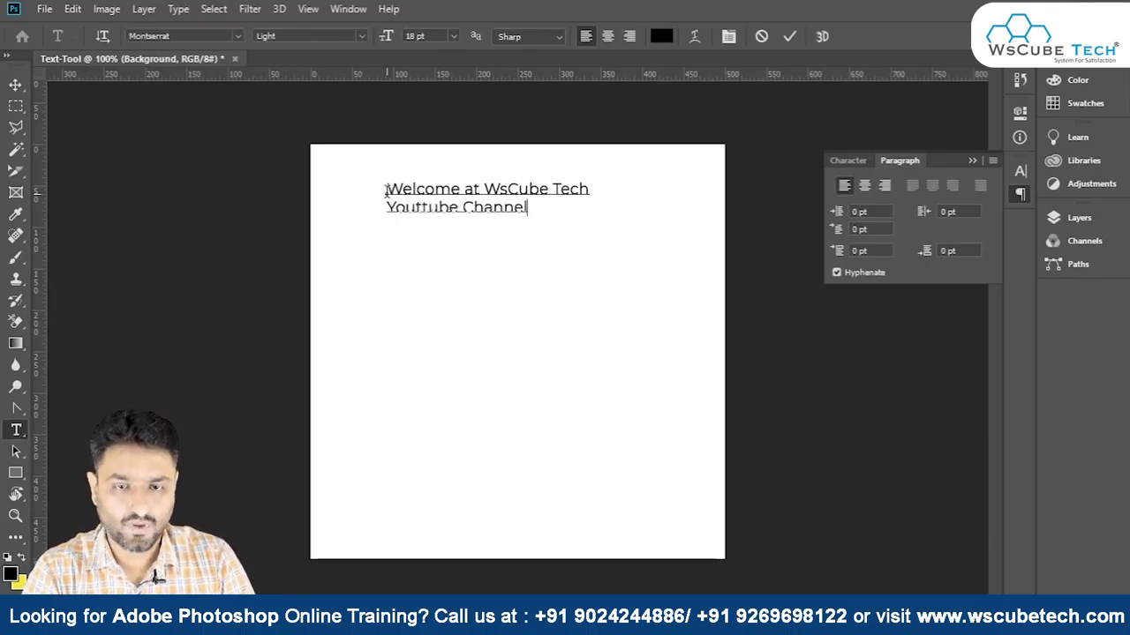
pyautogui.press('BackSpace')
pyautogui.write('T')
# Centre-align the two-line welcome text and centre its layer horizontally on the canvas.
pyautogui.hotkey('ctrl', 'a')
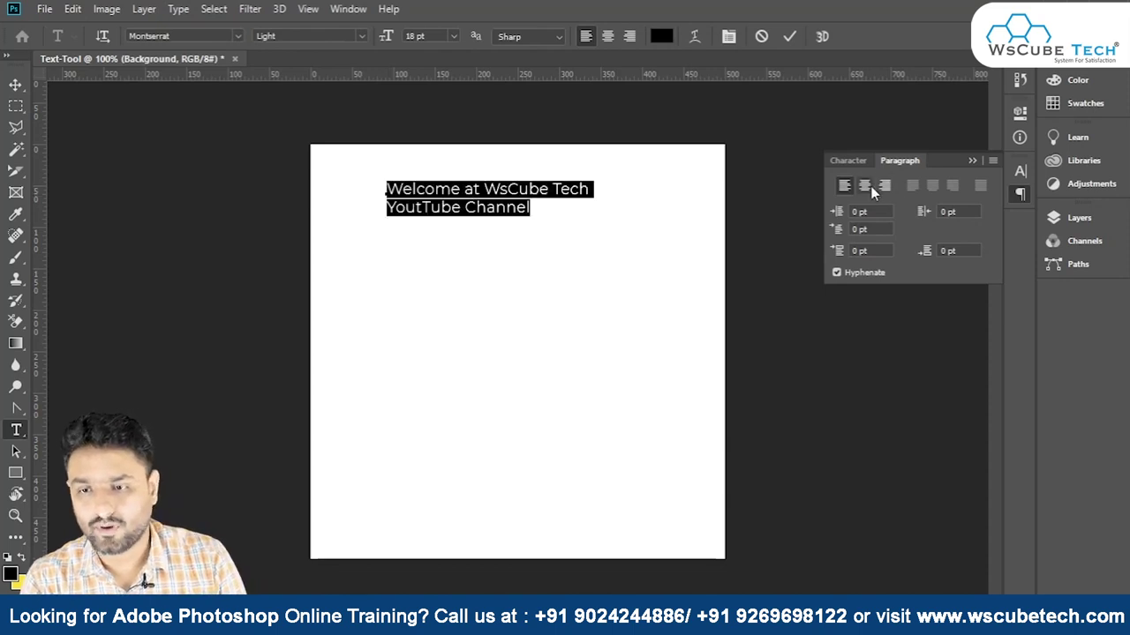
pyautogui.click(864, 185)
pyautogui.hotkey('ctrl', 'Return')
pyautogui.press('v')
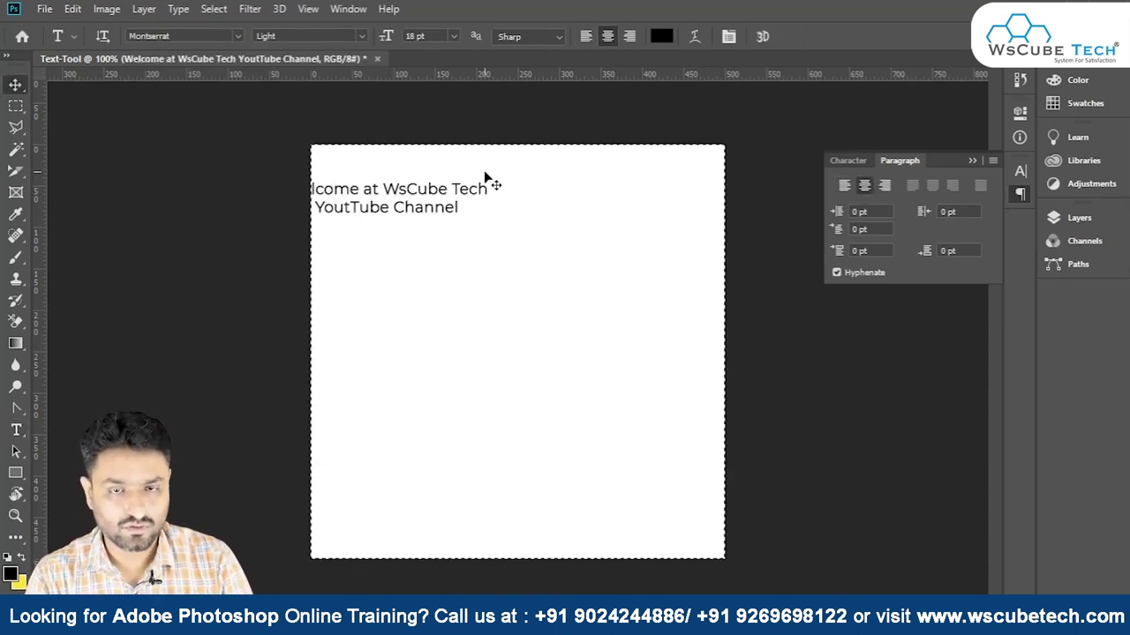
pyautogui.click(377, 36)
pyautogui.hotkey('ctrl', 'd')
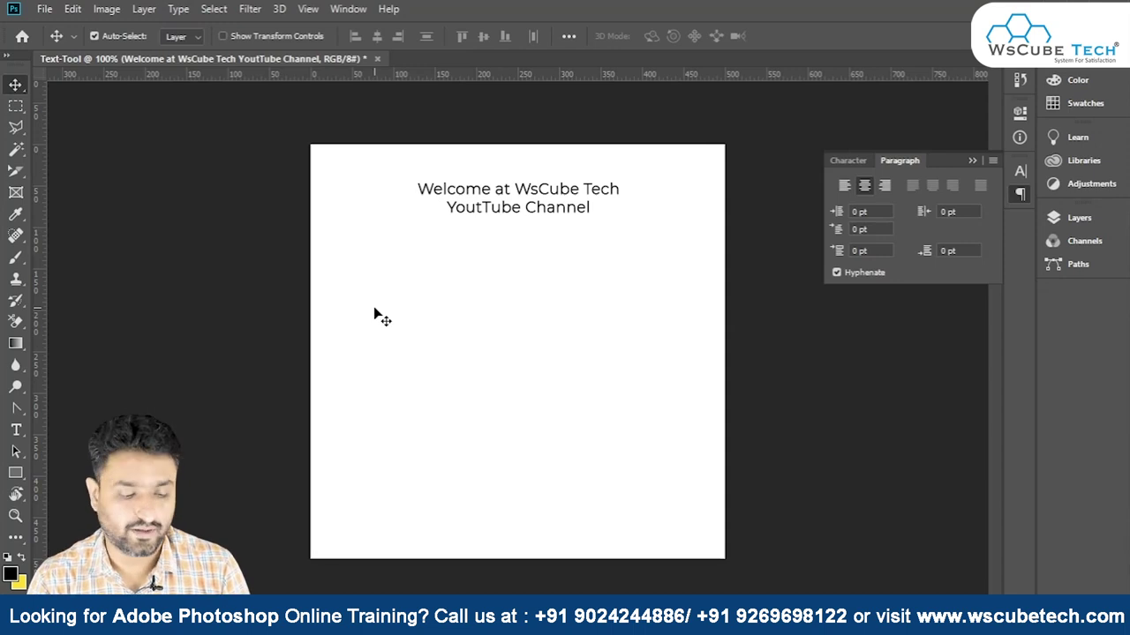
# With the Vertical Type tool, add text below the welcome heading reading "WsCube" with "Tech" in a second column.
pyautogui.press('t')
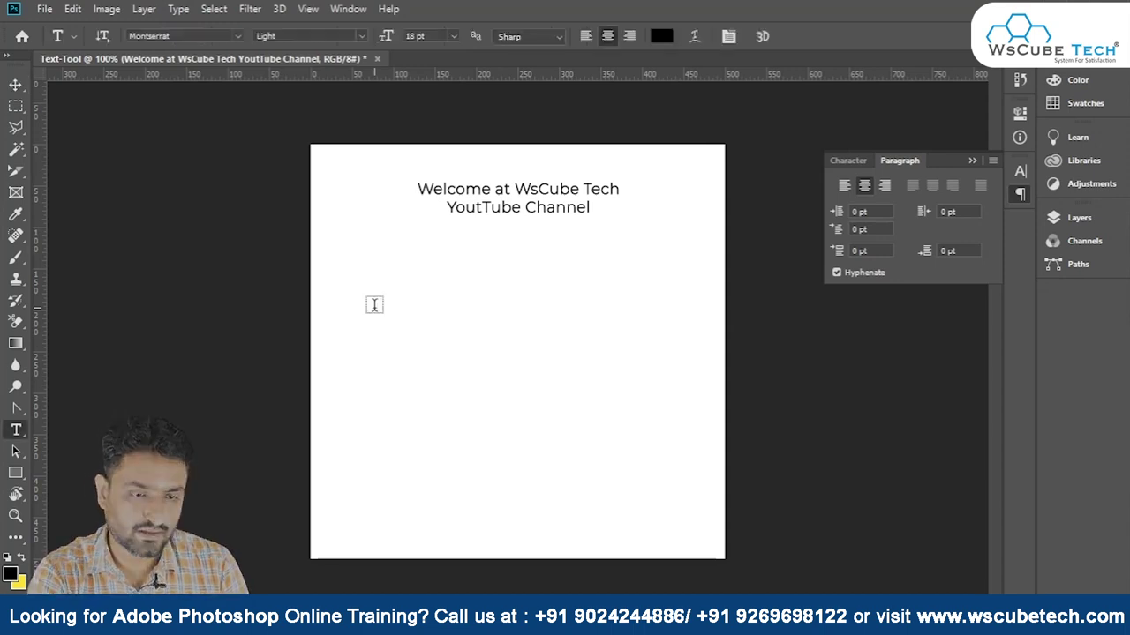
pyautogui.rightClick(15, 430)
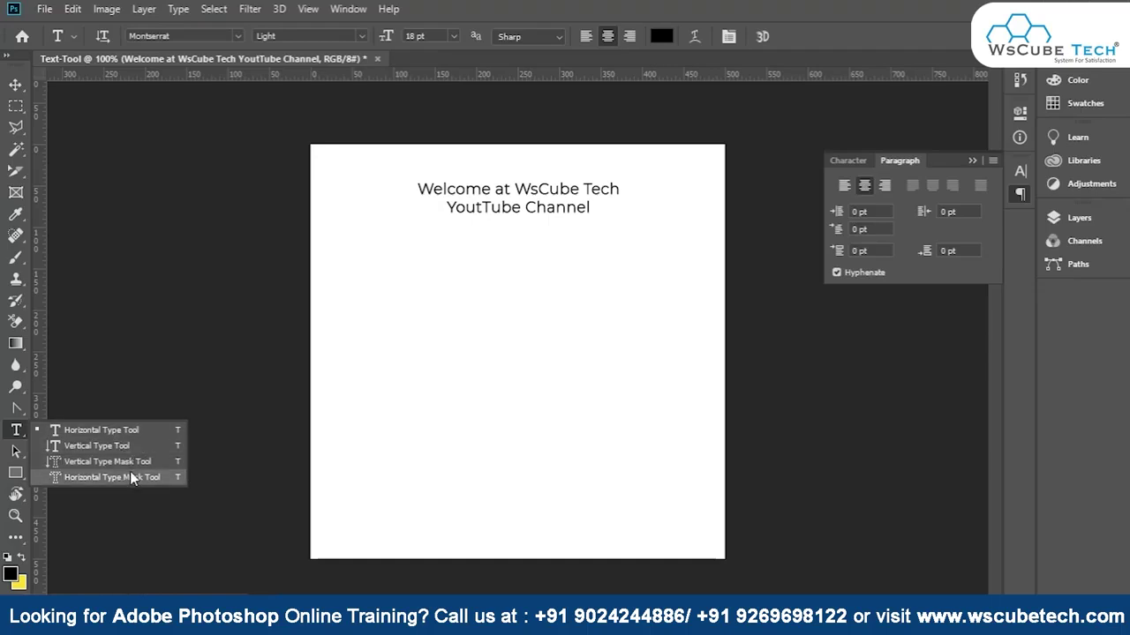
pyautogui.click(80, 436)
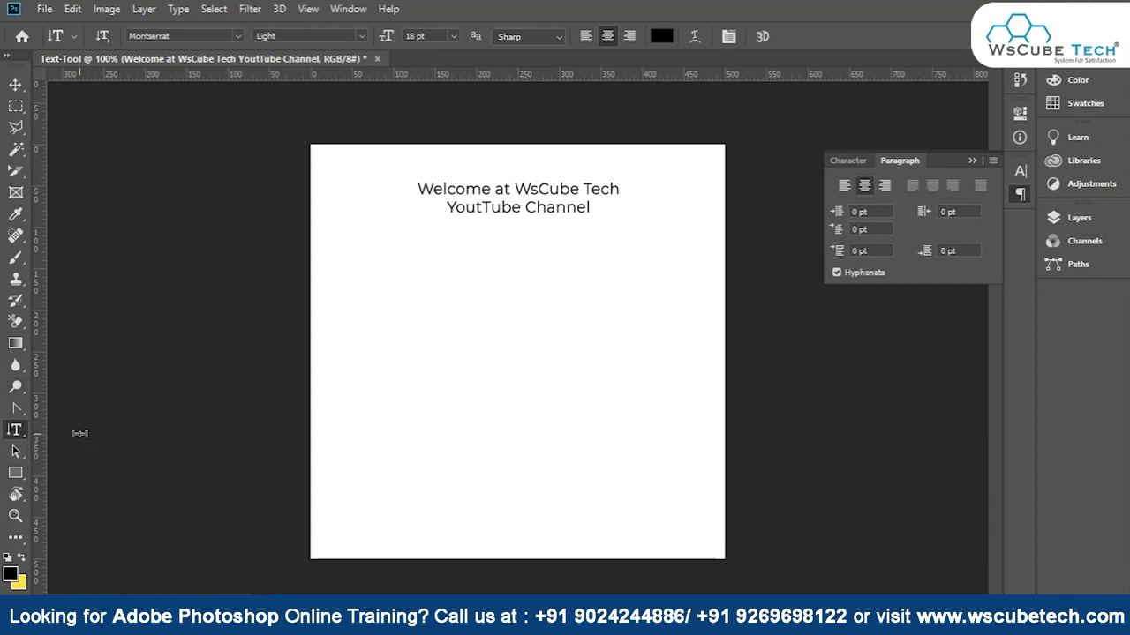
pyautogui.rightClick(24, 436)
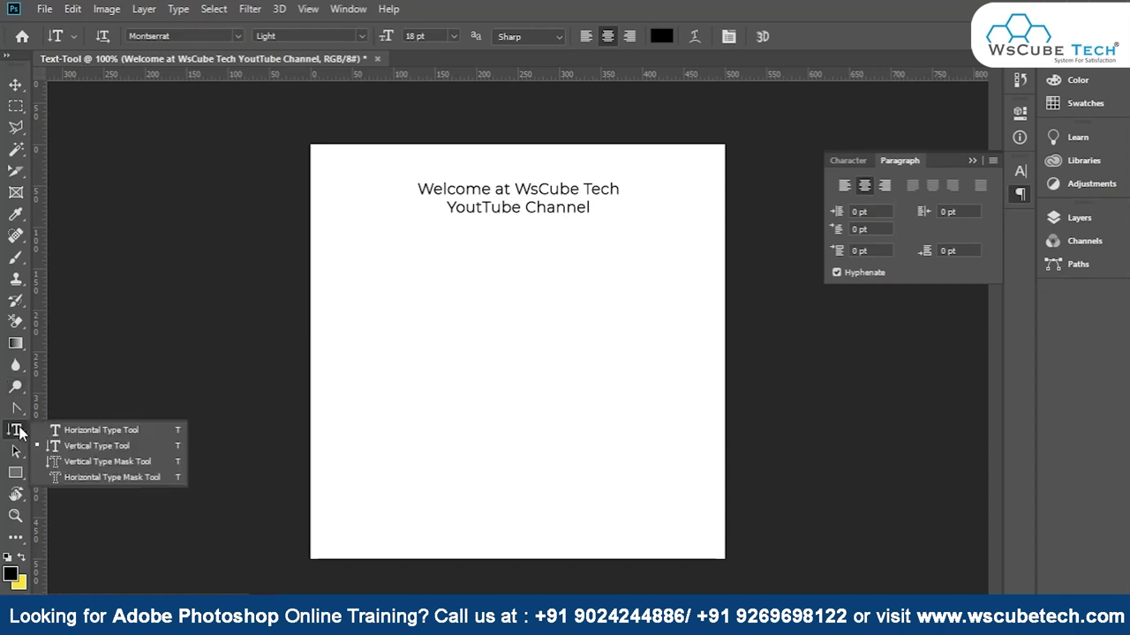
pyautogui.click(107, 447)
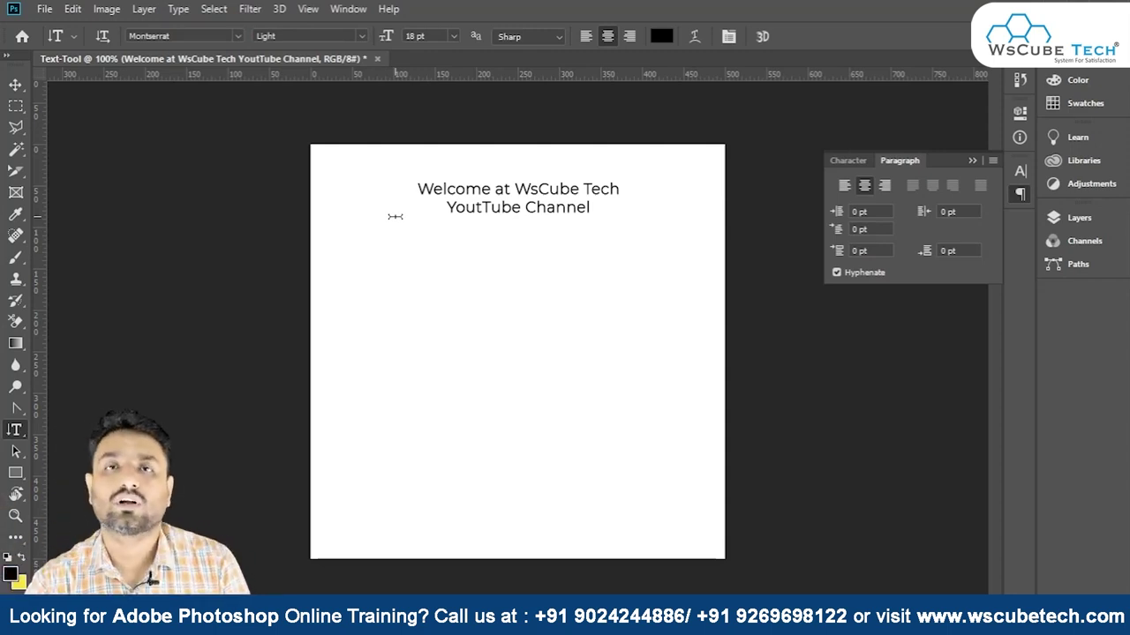
pyautogui.click(368, 273)
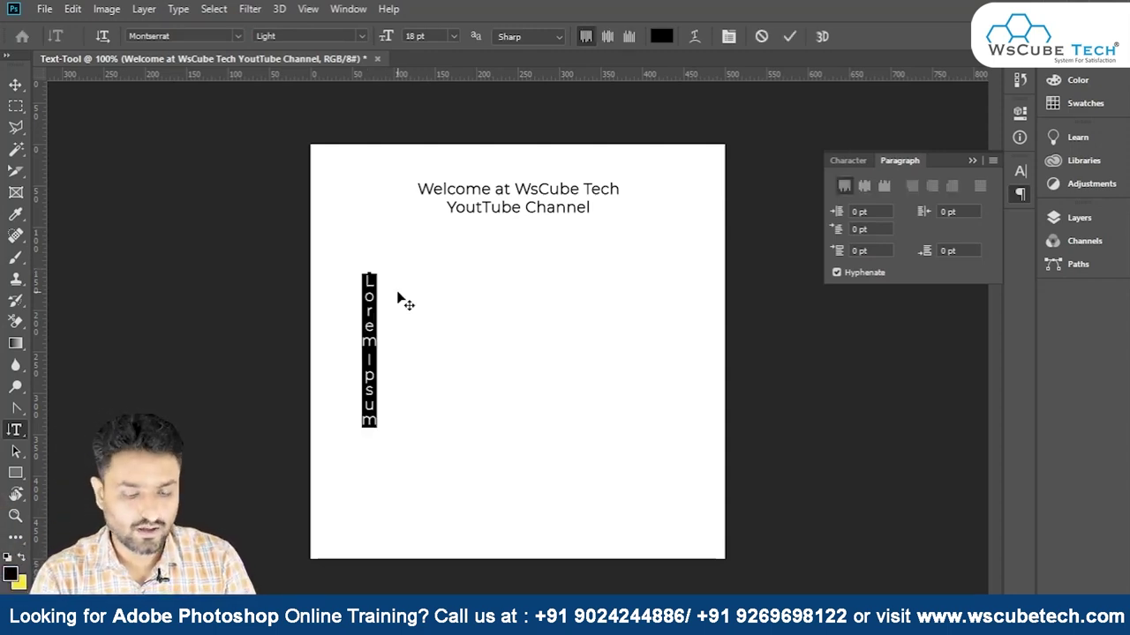
pyautogui.write('WsCube')
pyautogui.press('Return')
pyautogui.write('Tech')
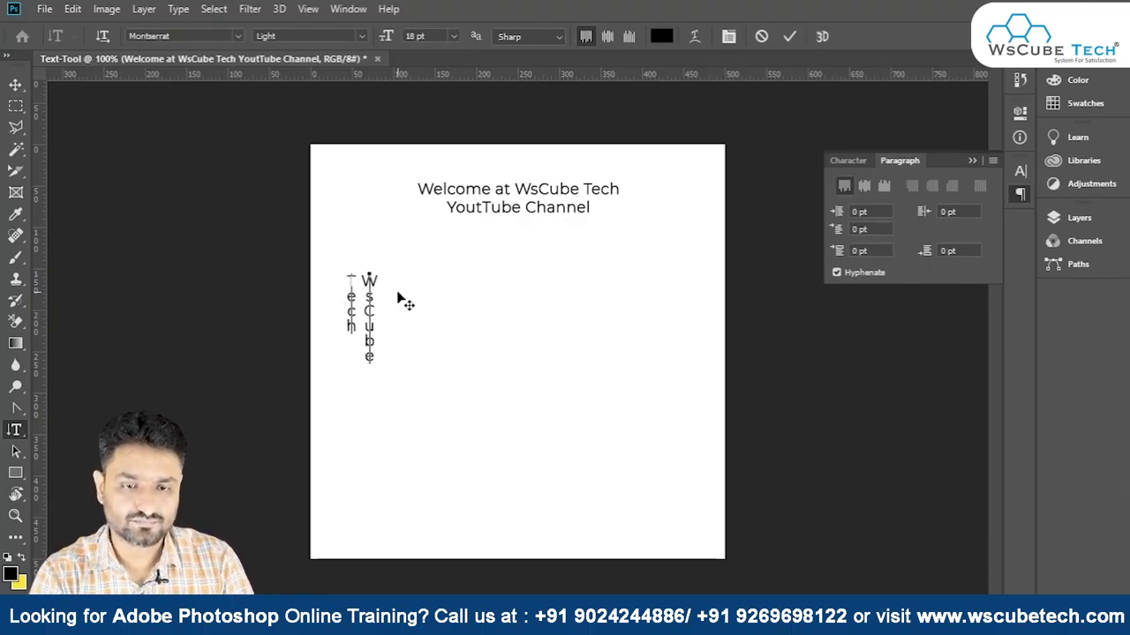
pyautogui.click(397, 292)
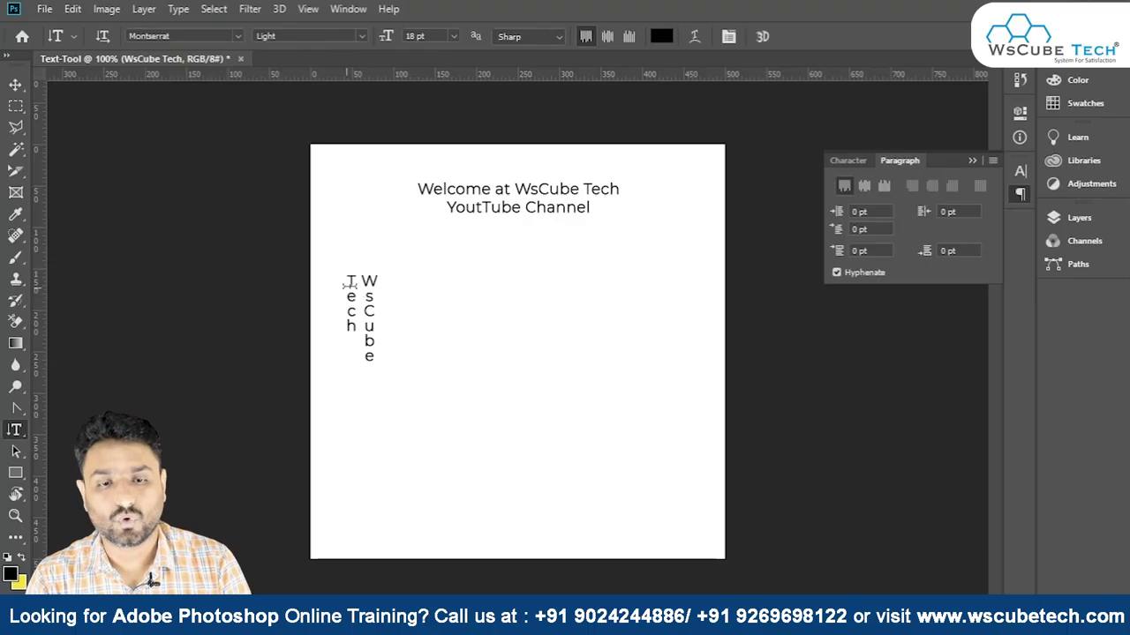
pyautogui.click(375, 280)
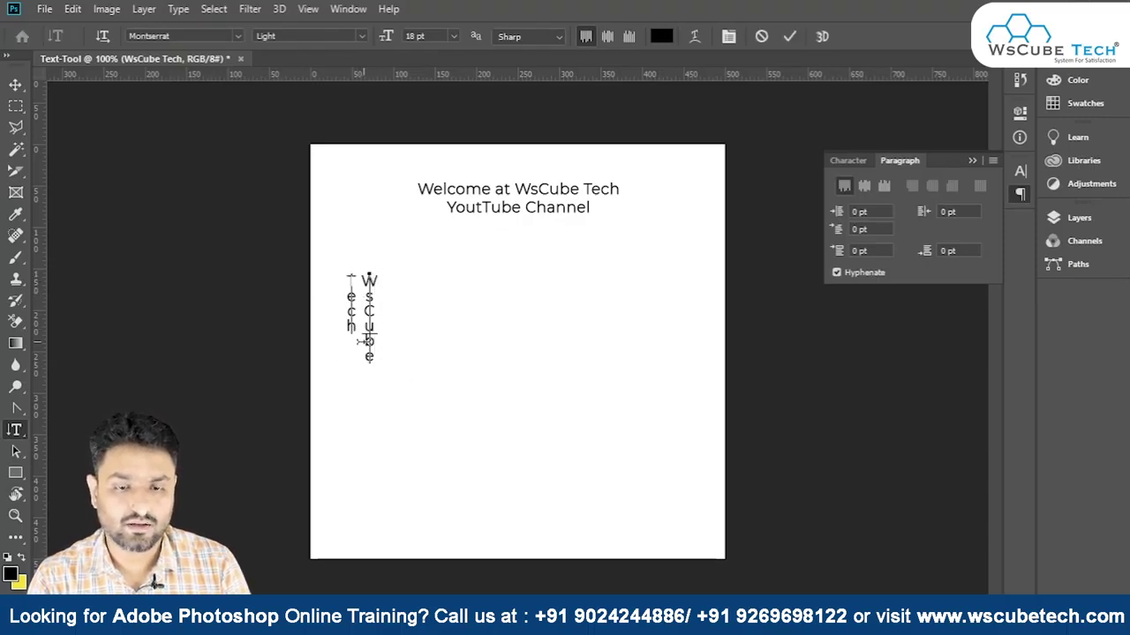
pyautogui.hotkey('ctrl', 'Return')
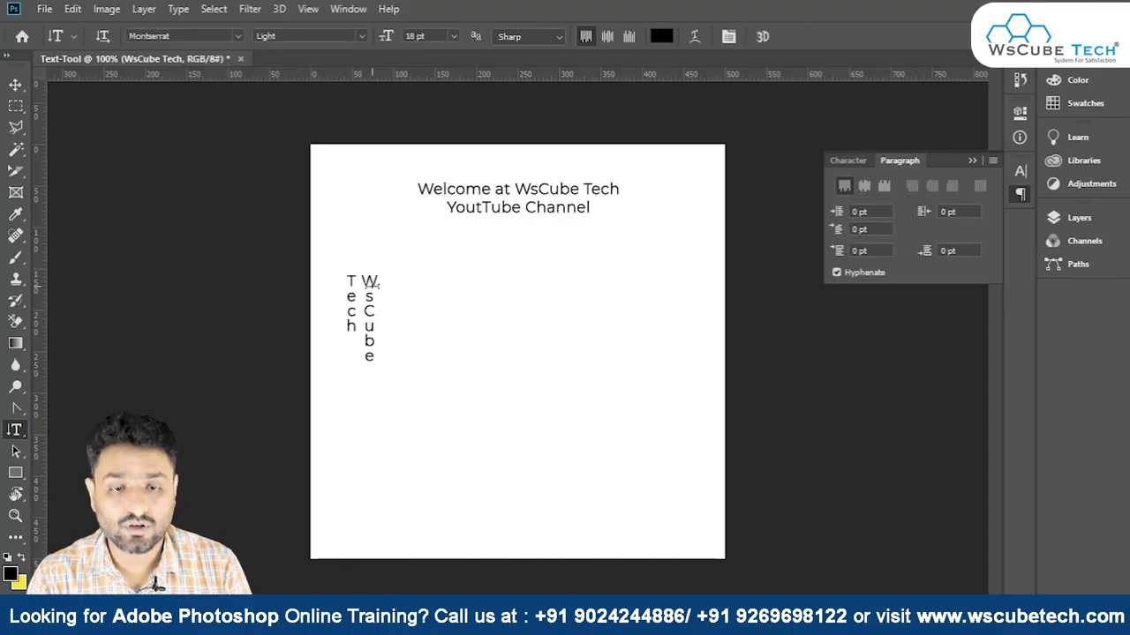
# Add a second vertical text beside the two-column one, reading "WsCube Tech" in a single column.
pyautogui.click(425, 276)
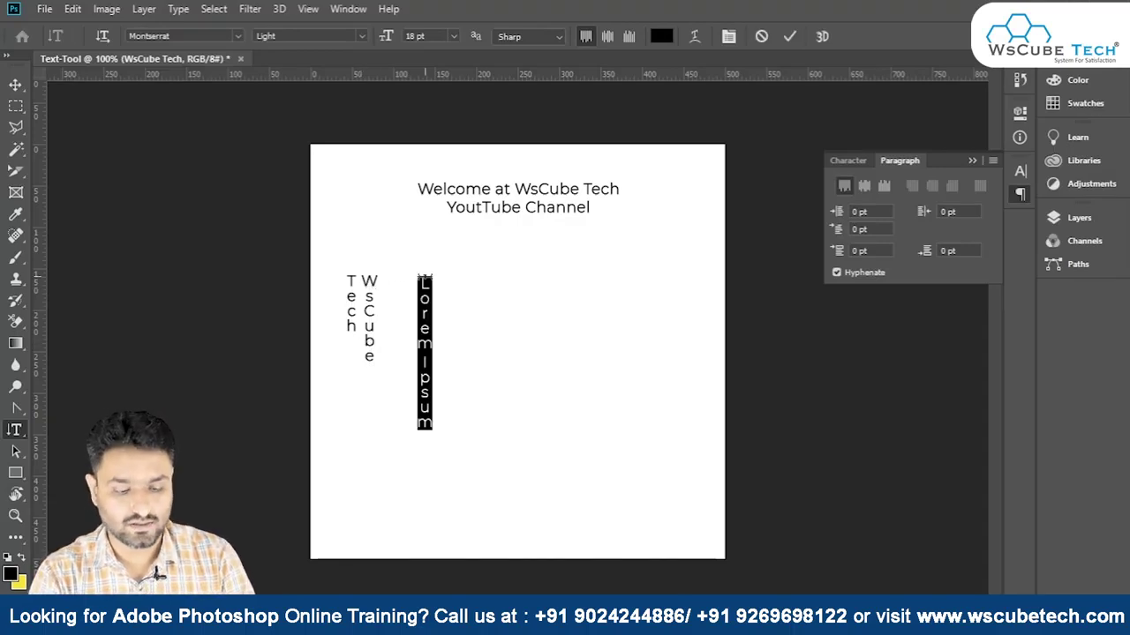
pyautogui.write('WsCube')
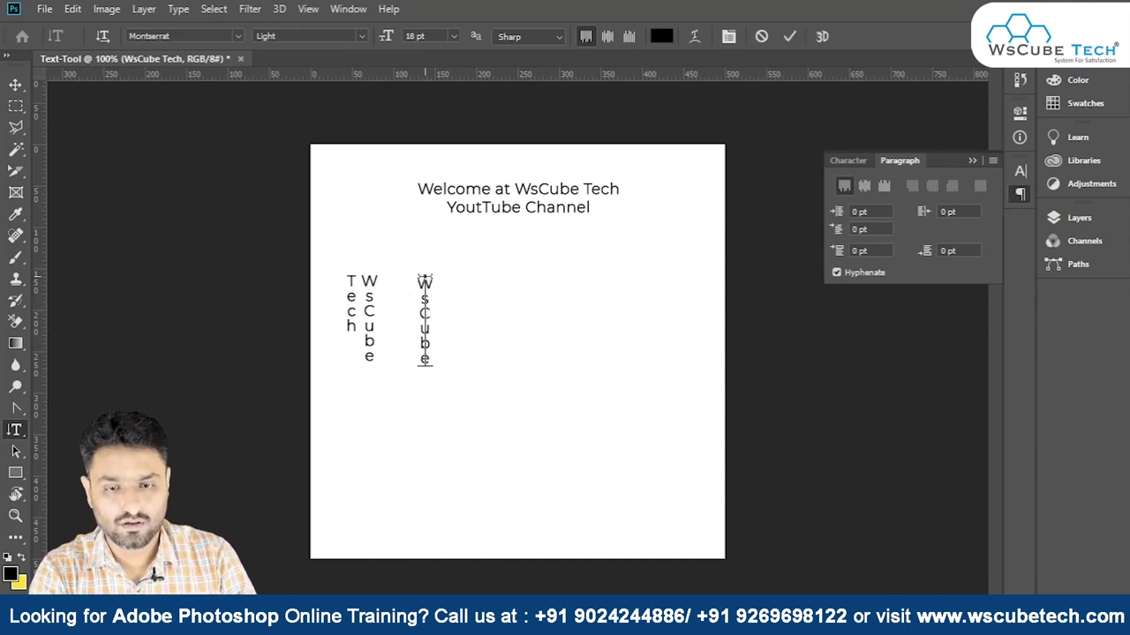
pyautogui.write('Tech')
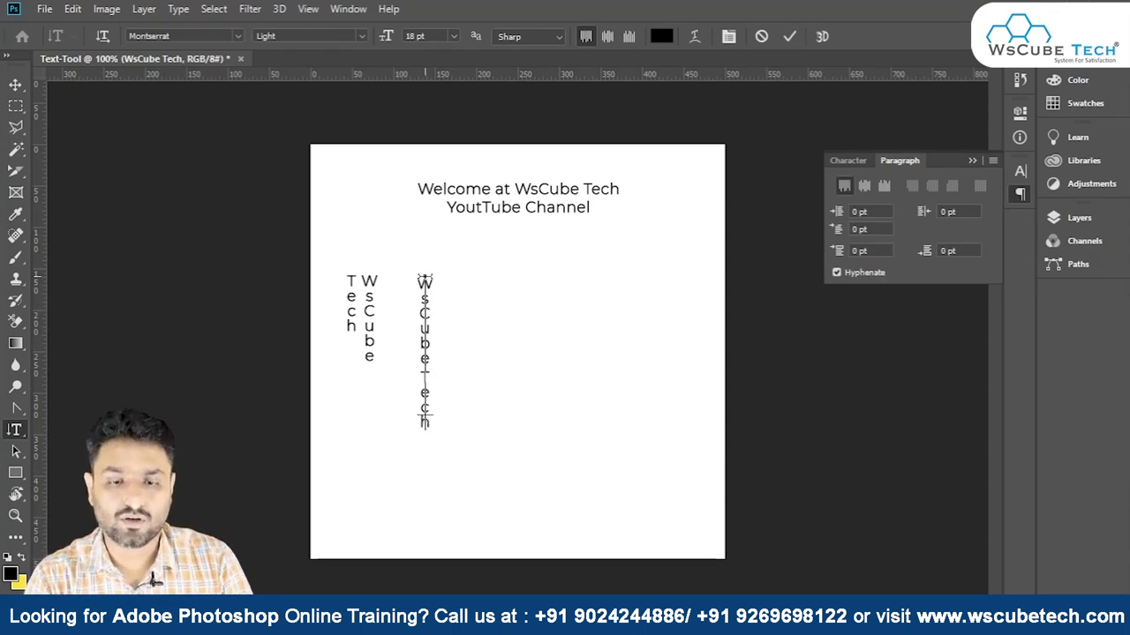
pyautogui.press('Return')
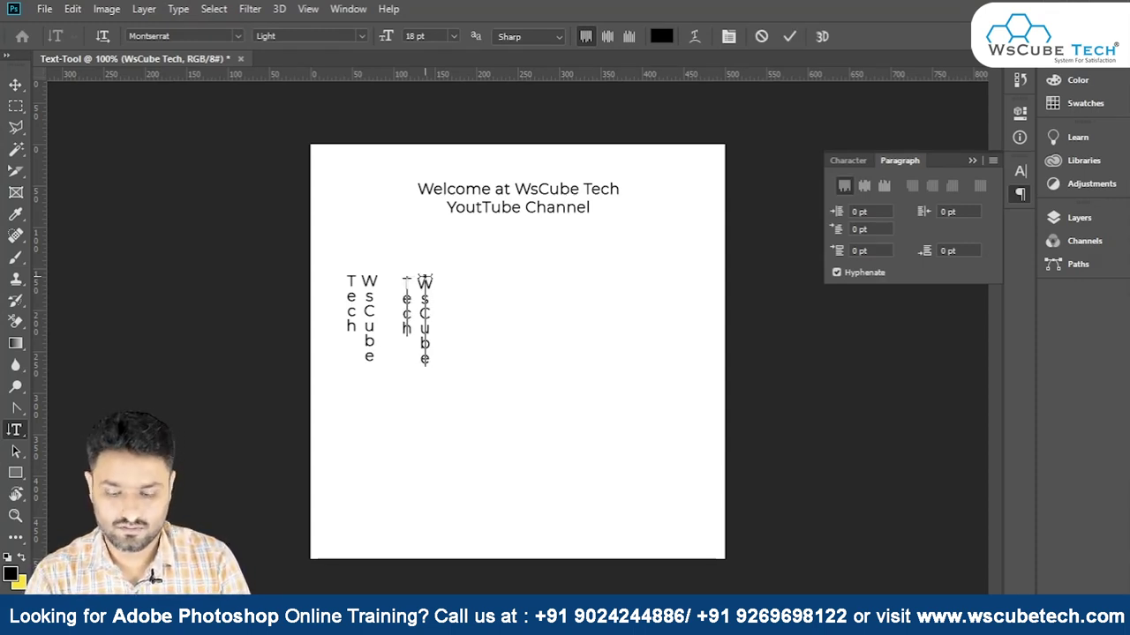
pyautogui.press('BackSpace')
pyautogui.hotkey('ctrl', 'Return')
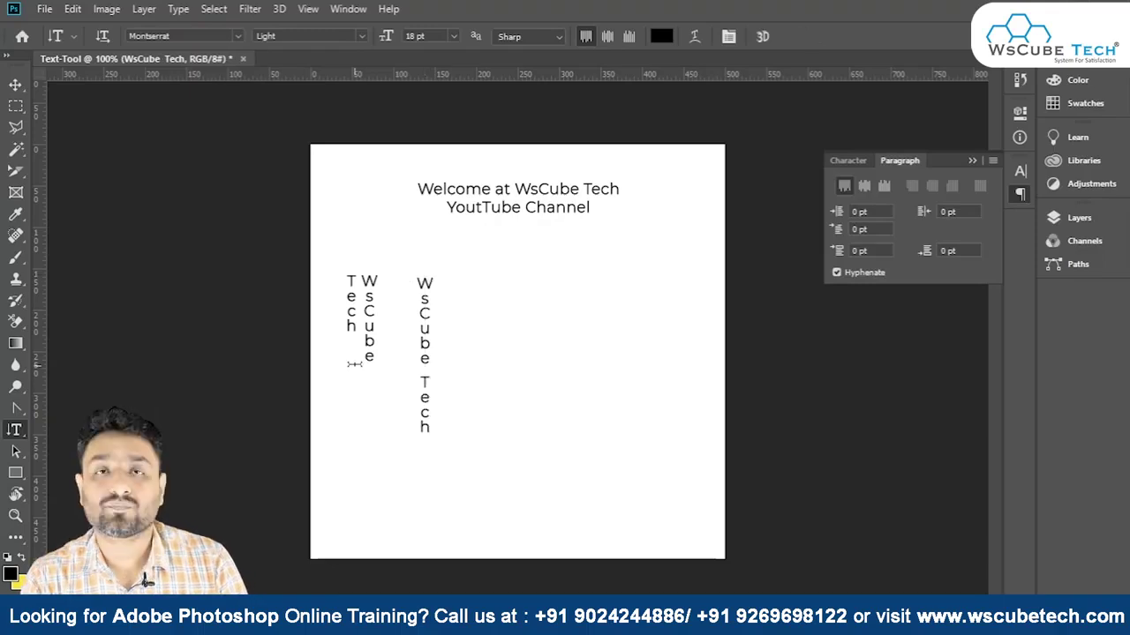
# Change the colour of the single-column vertical "WsCube Tech" text to red, ff0000.
pyautogui.moveTo(424, 273); pyautogui.dragTo(432, 452)
pyautogui.hotkey('ctrl', 'Return')
pyautogui.click(427, 319)
pyautogui.hotkey('ctrl', 'a')
pyautogui.click(661, 36)
pyautogui.write('ff0000')
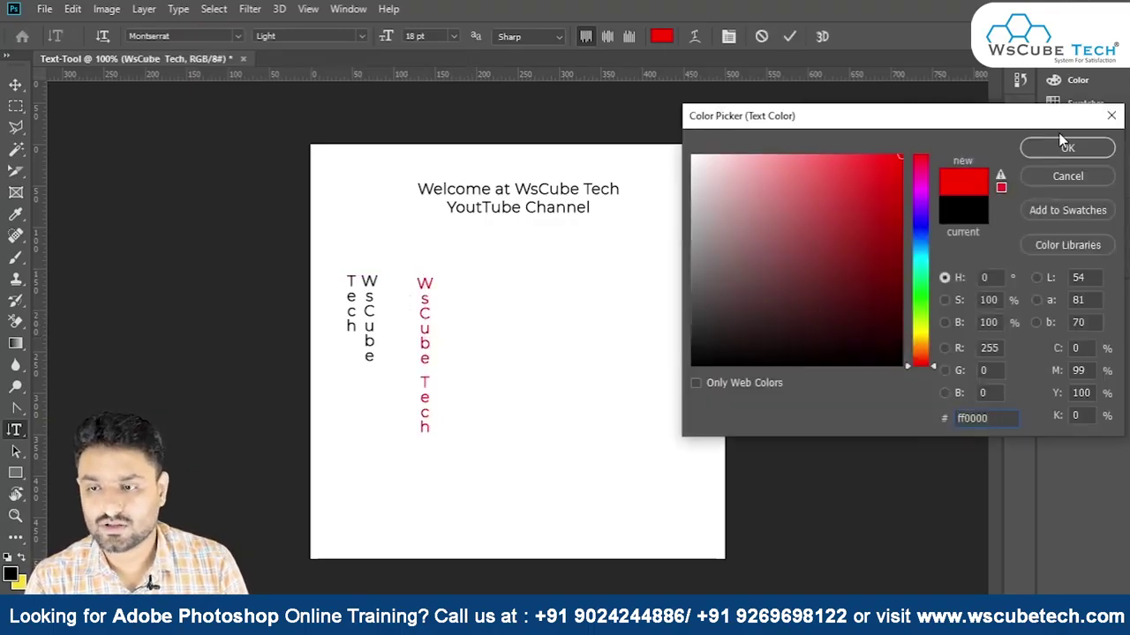
pyautogui.click(1094, 148)
# Change the font of the single-column vertical "WsCube Tech" text to Lato in the Black Italic style.
pyautogui.click(237, 35)
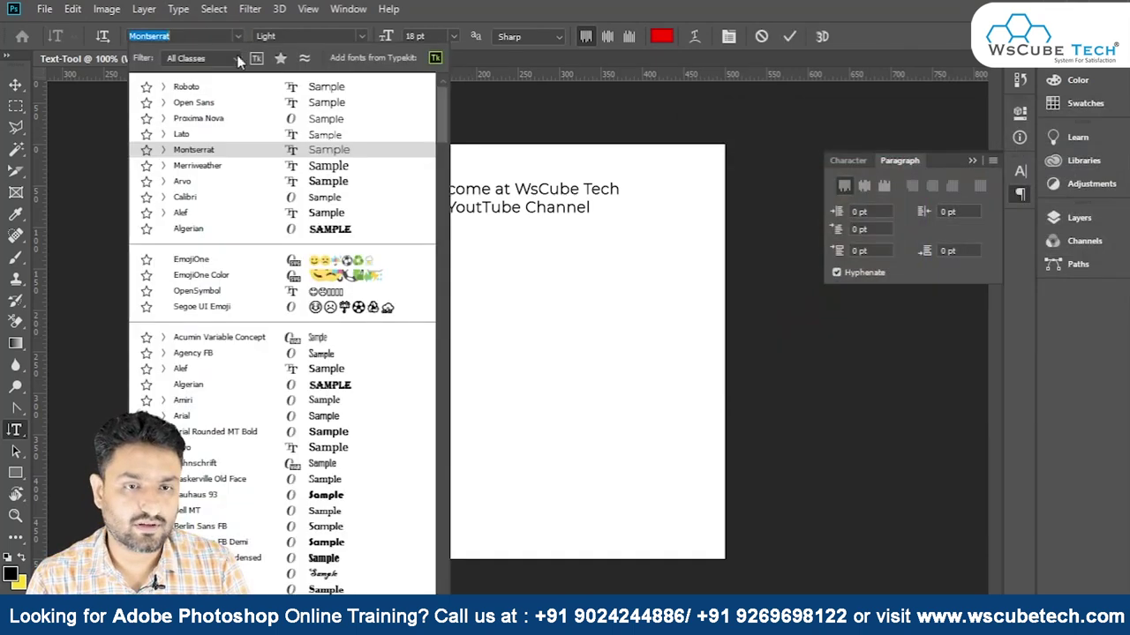
pyautogui.click(223, 137)
pyautogui.click(357, 40)
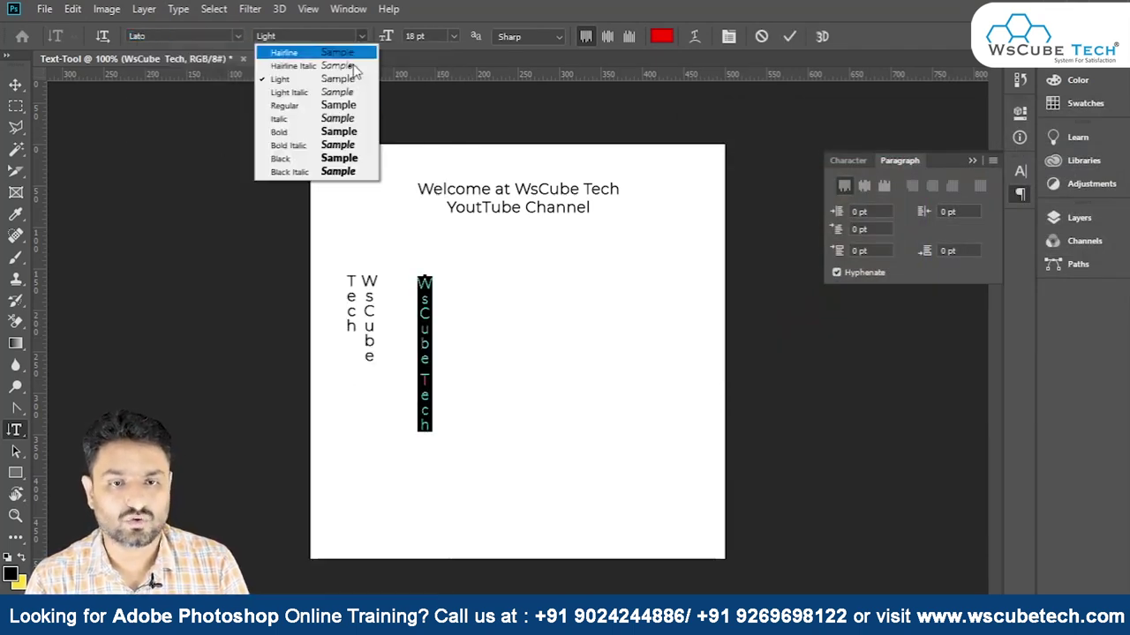
pyautogui.click(344, 171)
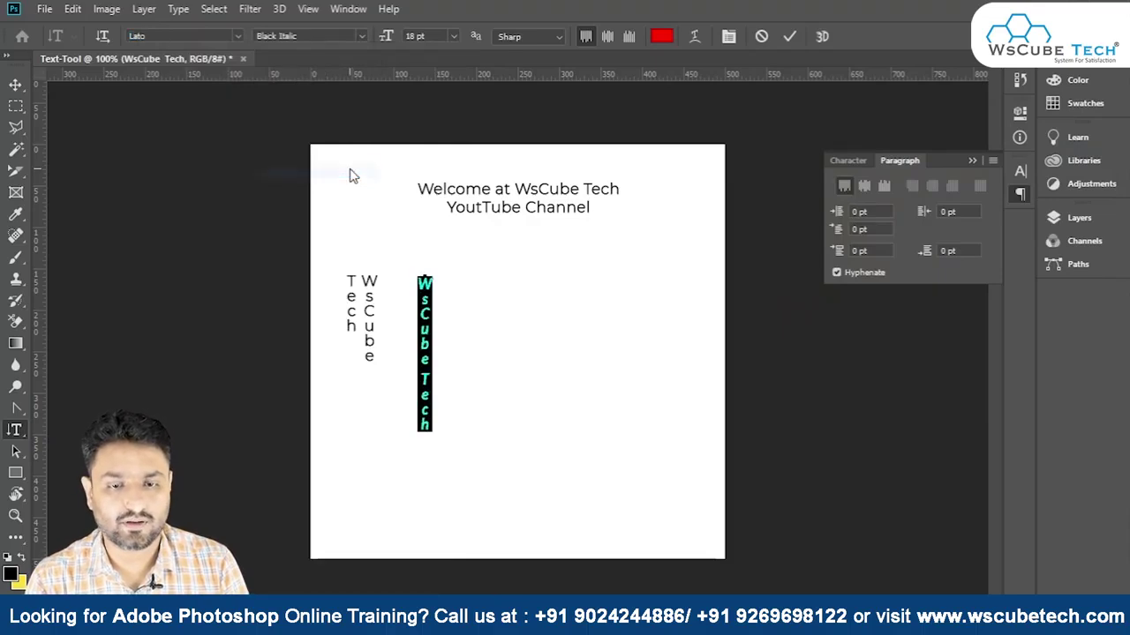
# Enlarge the vertical "WsCube Tech" text to 31 pt and commit the text edit.
pyautogui.click(415, 36)
pyautogui.press('Up')
pyautogui.press('Up')
pyautogui.press('Up')
pyautogui.press('Up')
pyautogui.press('Up')
pyautogui.press('Up')
pyautogui.press('Up')
pyautogui.press('Up')
pyautogui.press('Up')
pyautogui.press('Up')
pyautogui.press('Up')
pyautogui.press('Up')
pyautogui.press('Up')
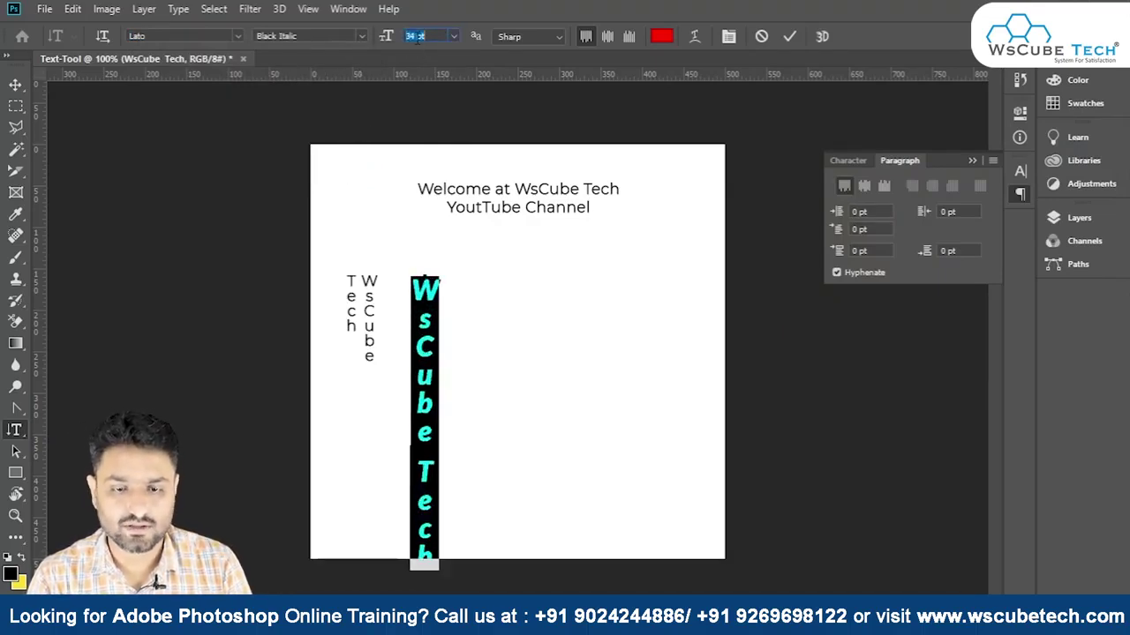
pyautogui.hotkey('ctrl', 'Return')
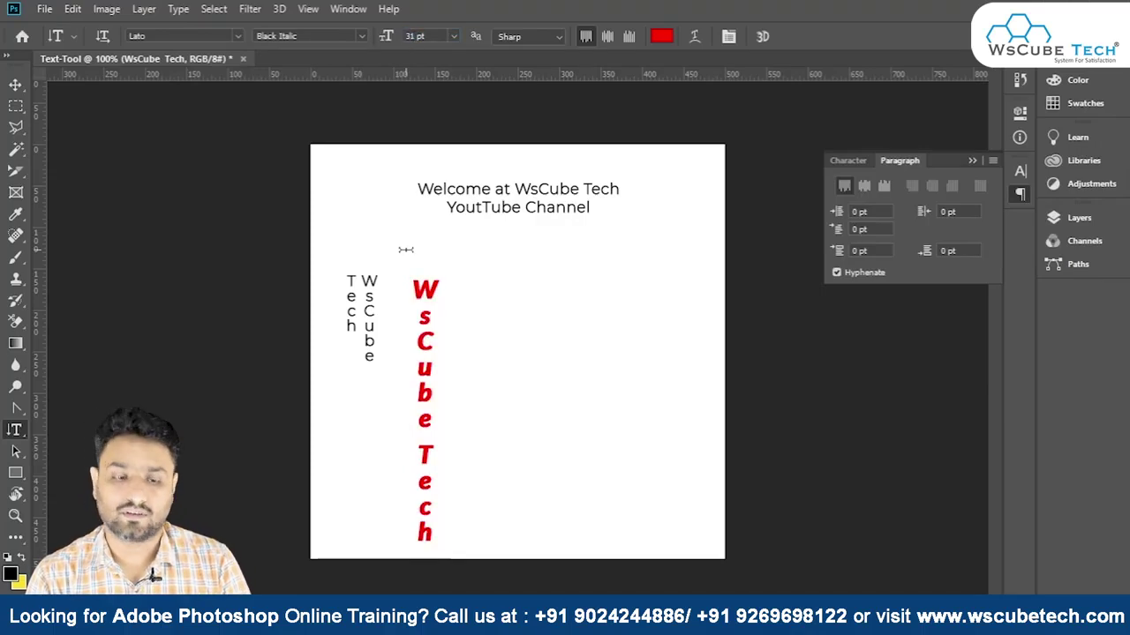
# Delete the two-column black vertical text and move the red vertical text up to the canvas's left side below the heading.
pyautogui.press('v')
pyautogui.moveTo(406, 256); pyautogui.dragTo(415, 247)
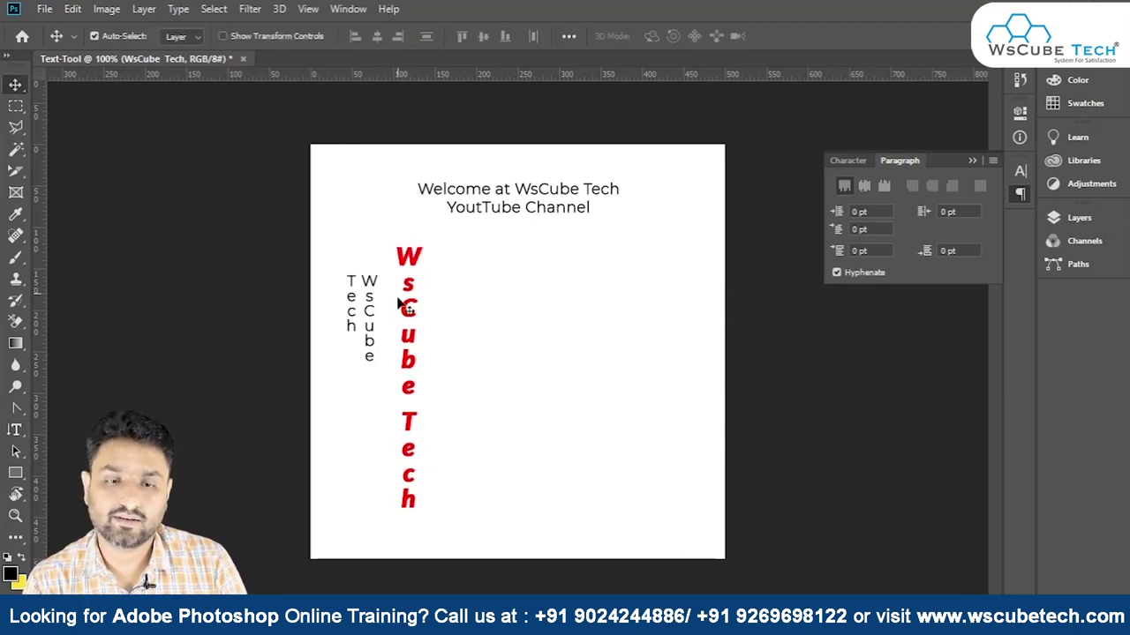
pyautogui.click(371, 282)
pyautogui.press('Delete')
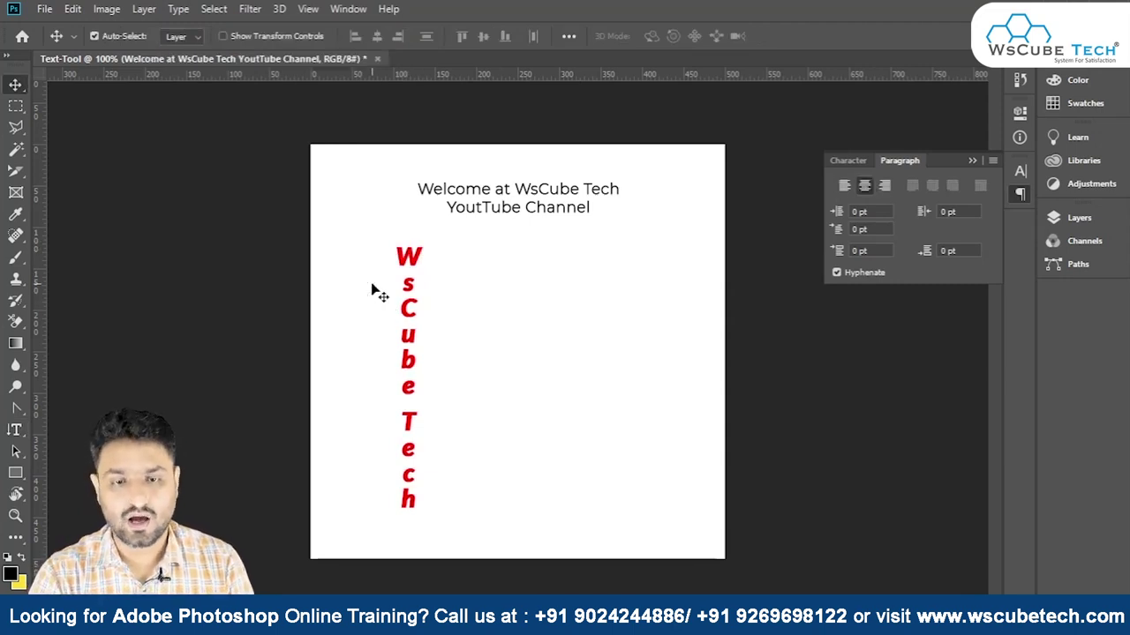
pyautogui.moveTo(401, 258); pyautogui.dragTo(343, 257)
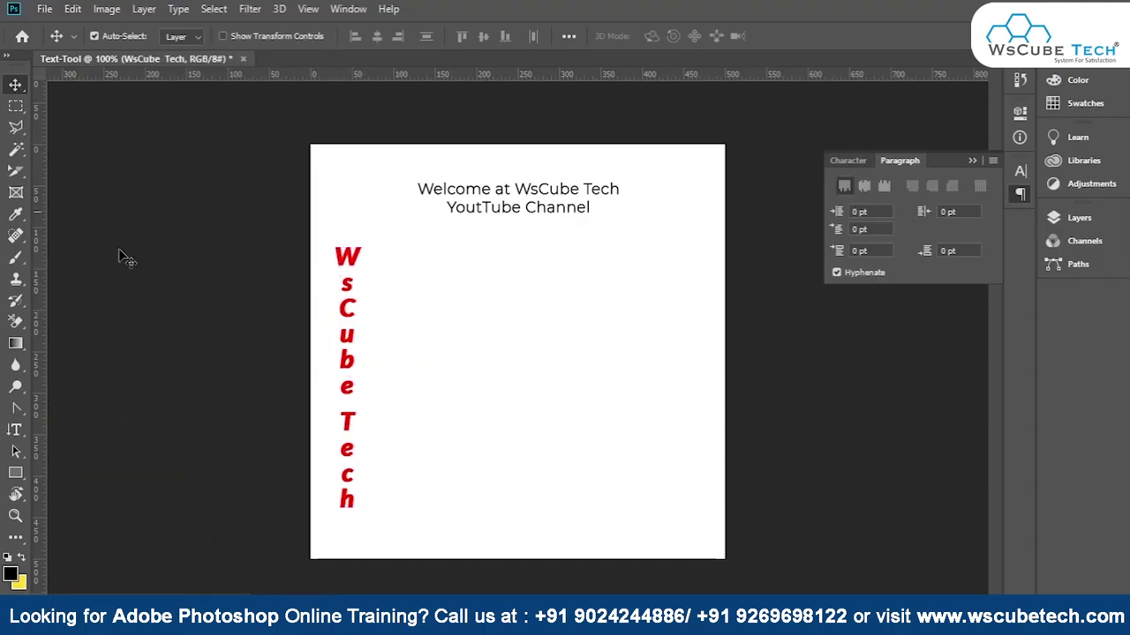
# With the Horizontal Type Mask tool, create a text-shaped selection reading "WsCube Tech" below the welcome heading.
pyautogui.click(16, 433)
pyautogui.rightClick(18, 437)
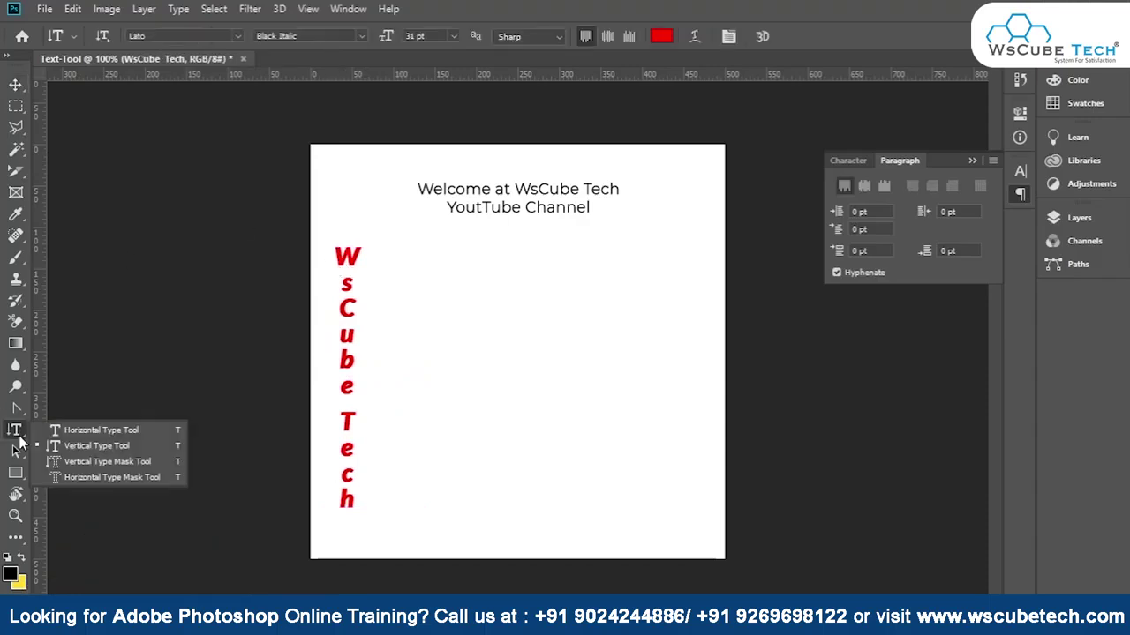
pyautogui.click(133, 477)
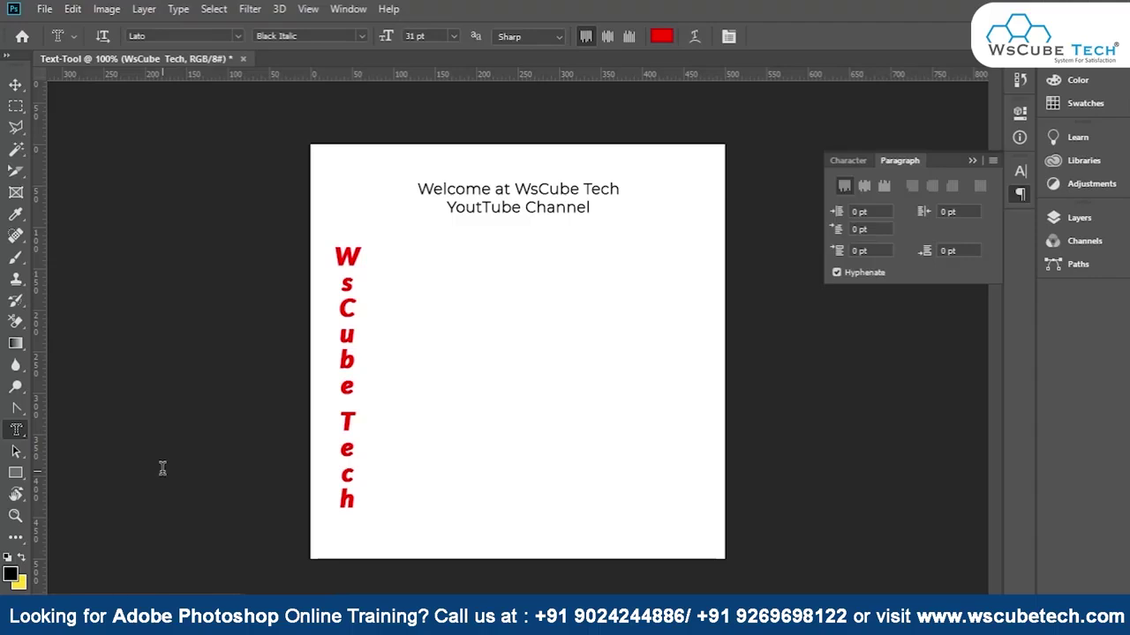
pyautogui.click(422, 315)
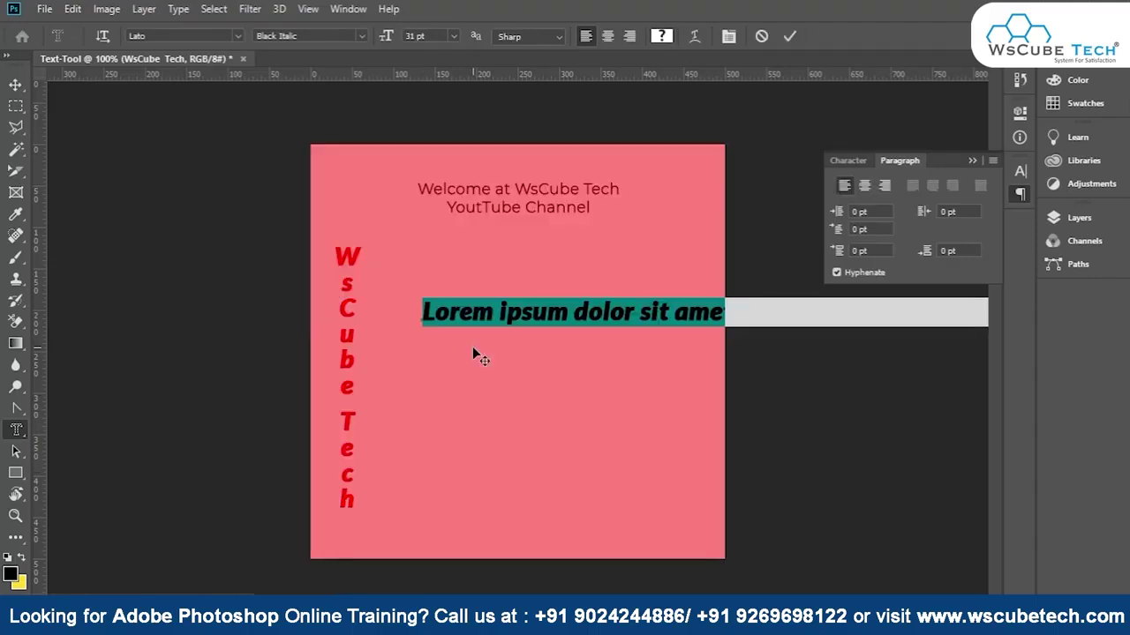
pyautogui.write('WsCube Tech')
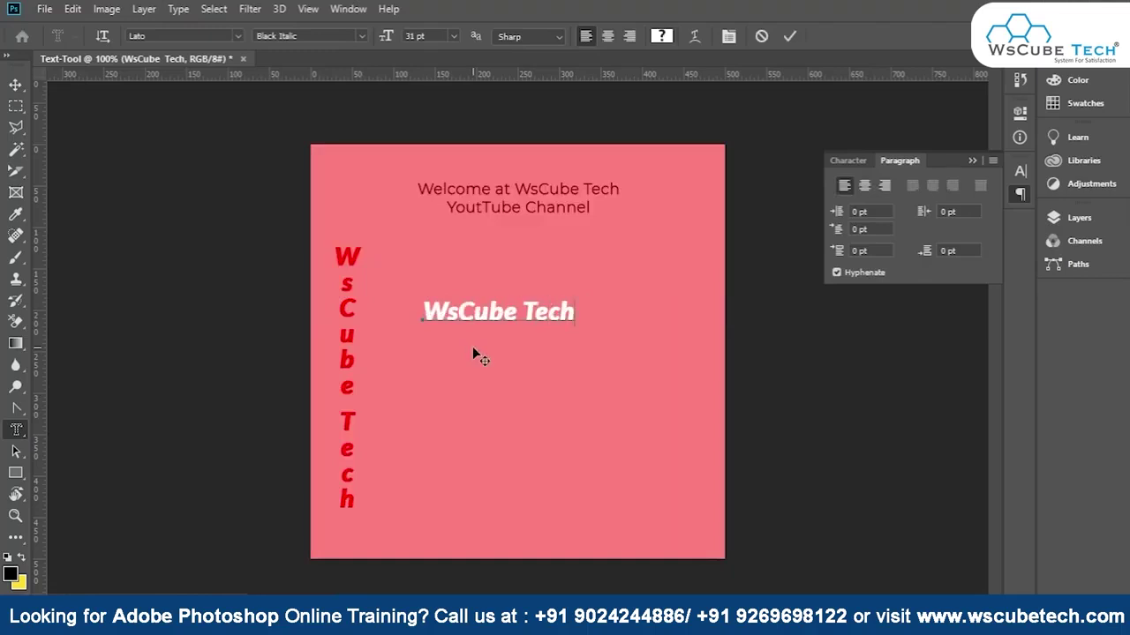
pyautogui.rightClick(20, 429)
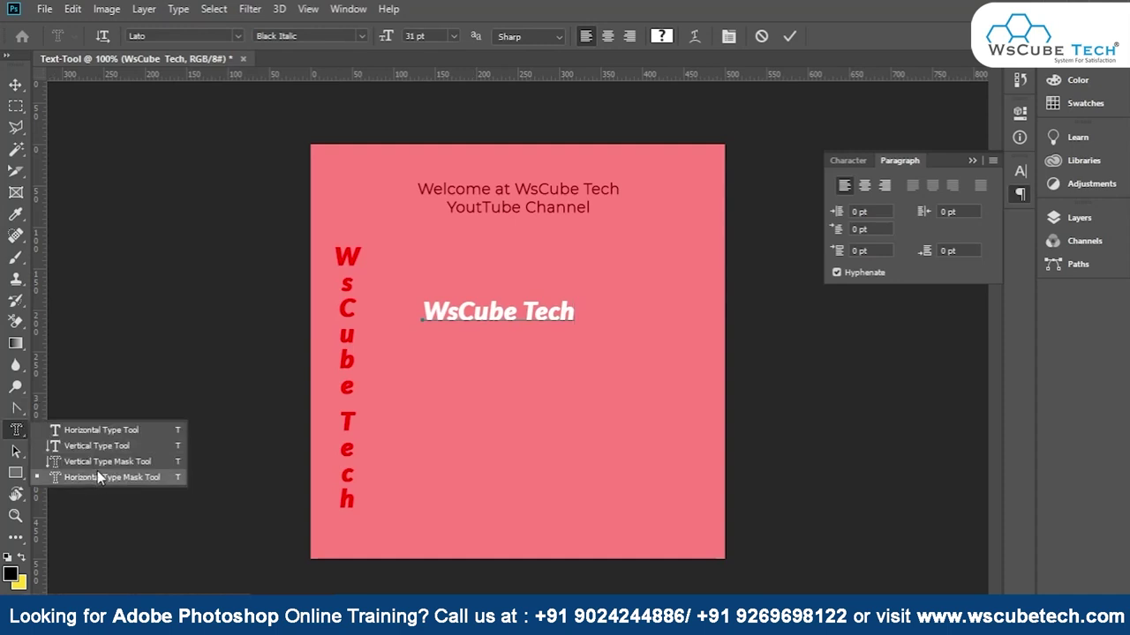
pyautogui.click(547, 313)
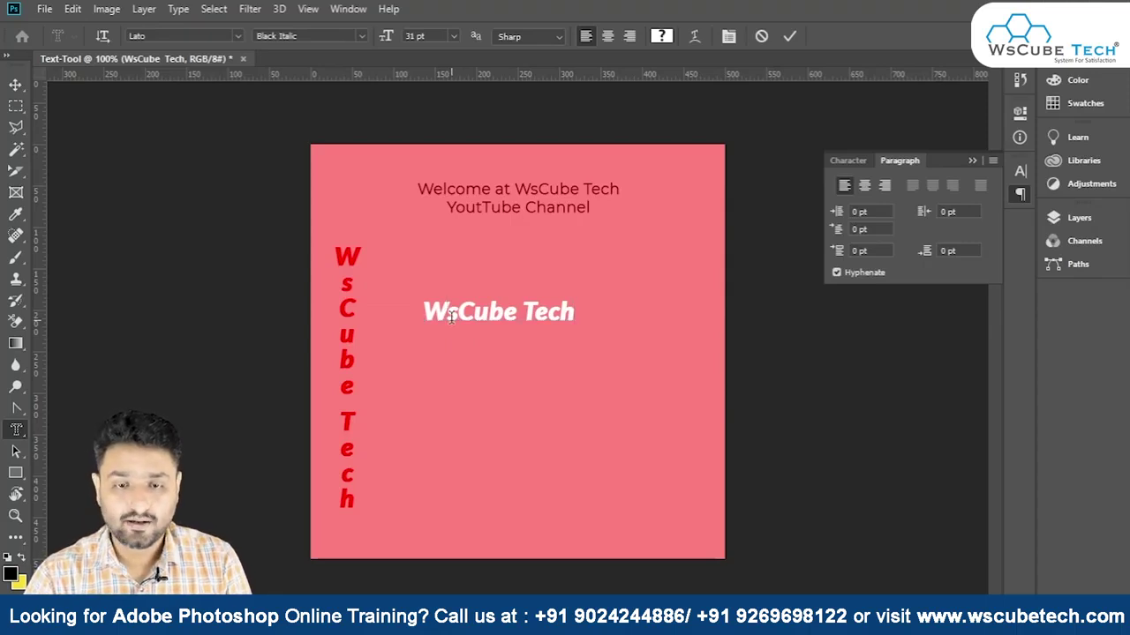
pyautogui.hotkey('ctrl', 'Return')
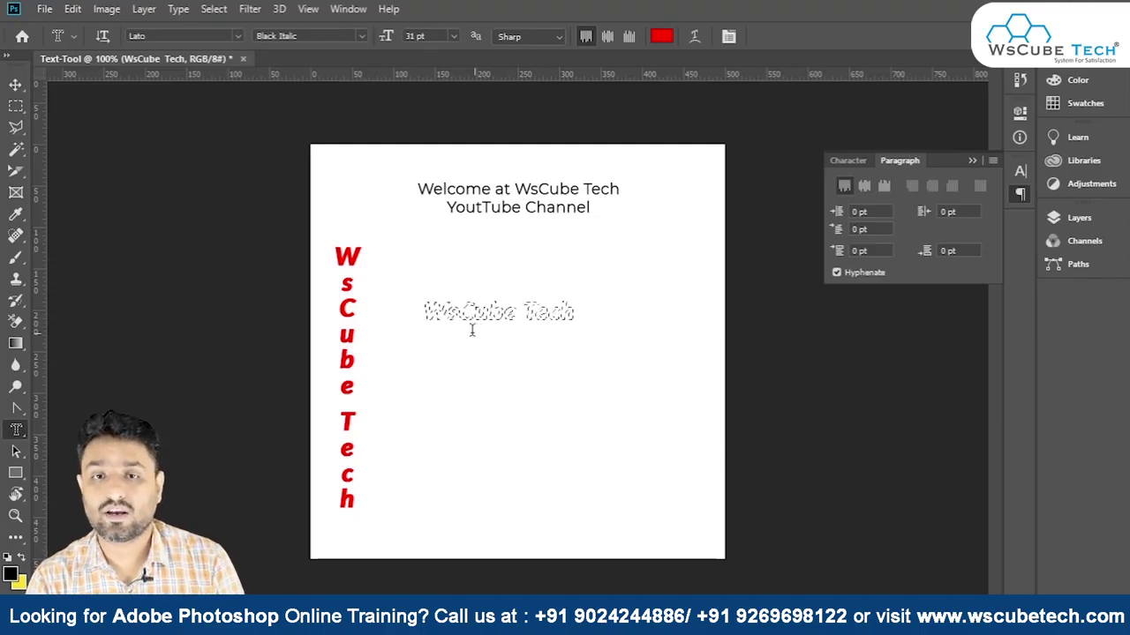
# Select the Background layer and unlock it, keeping the text-shaped selection active.
pyautogui.click(845, 160)
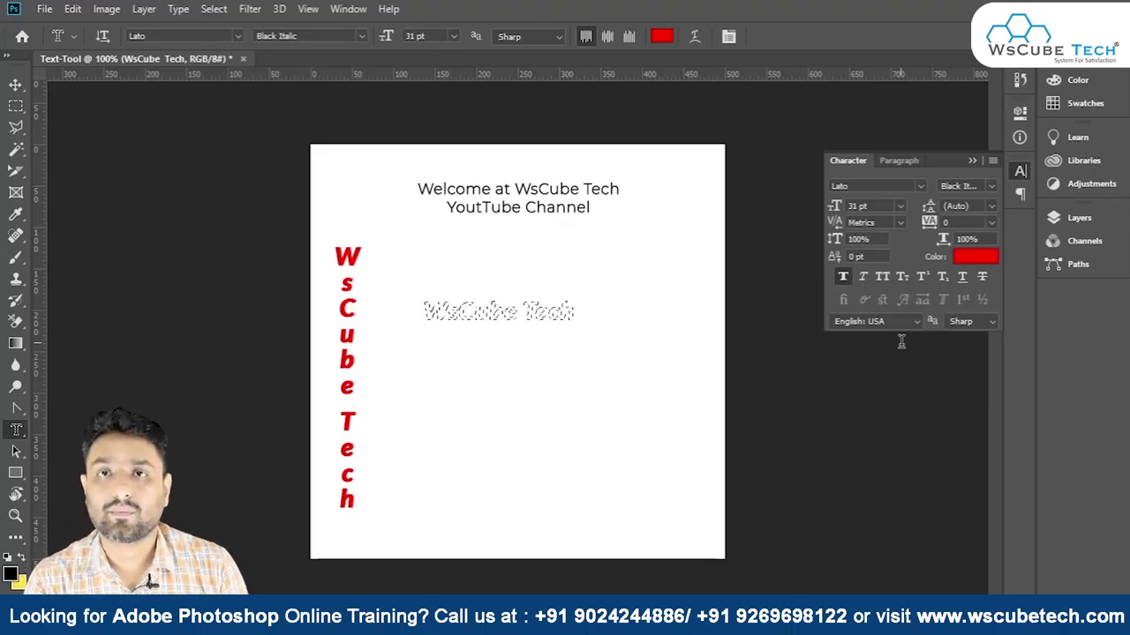
pyautogui.click(1067, 217)
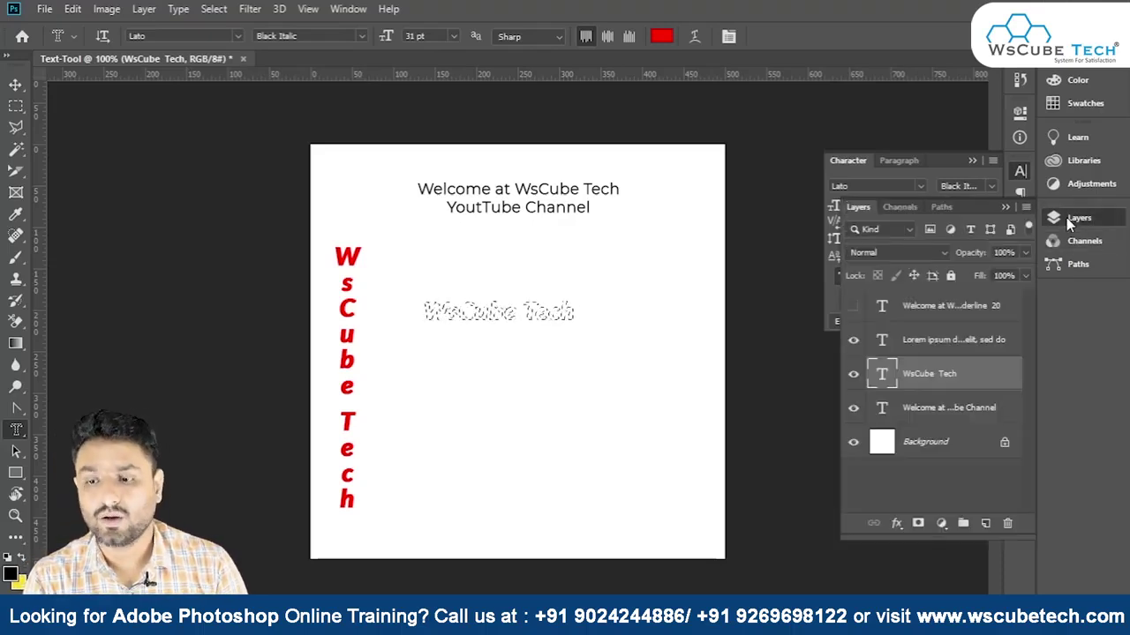
pyautogui.click(1004, 446)
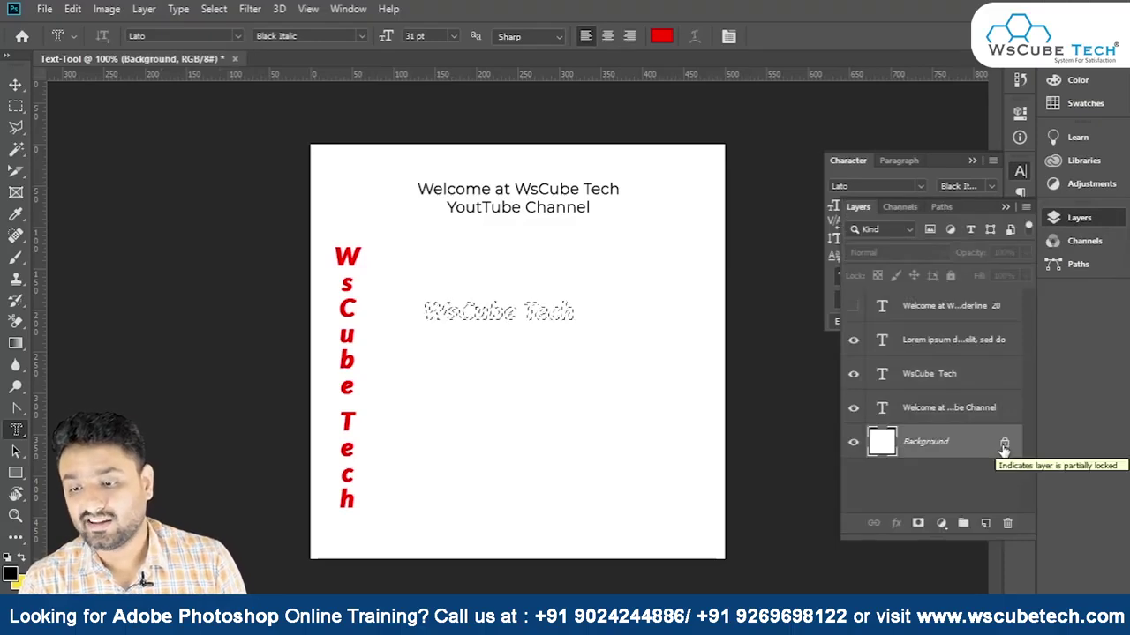
pyautogui.click(1003, 446)
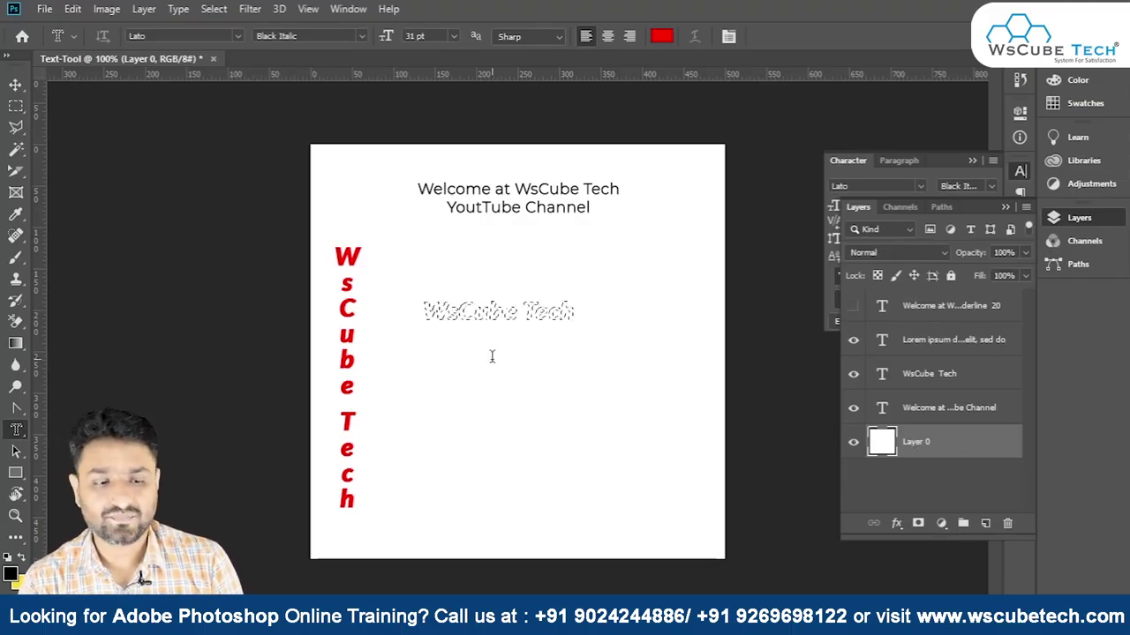
# Set the foreground colour to red.
pyautogui.click(12, 574)
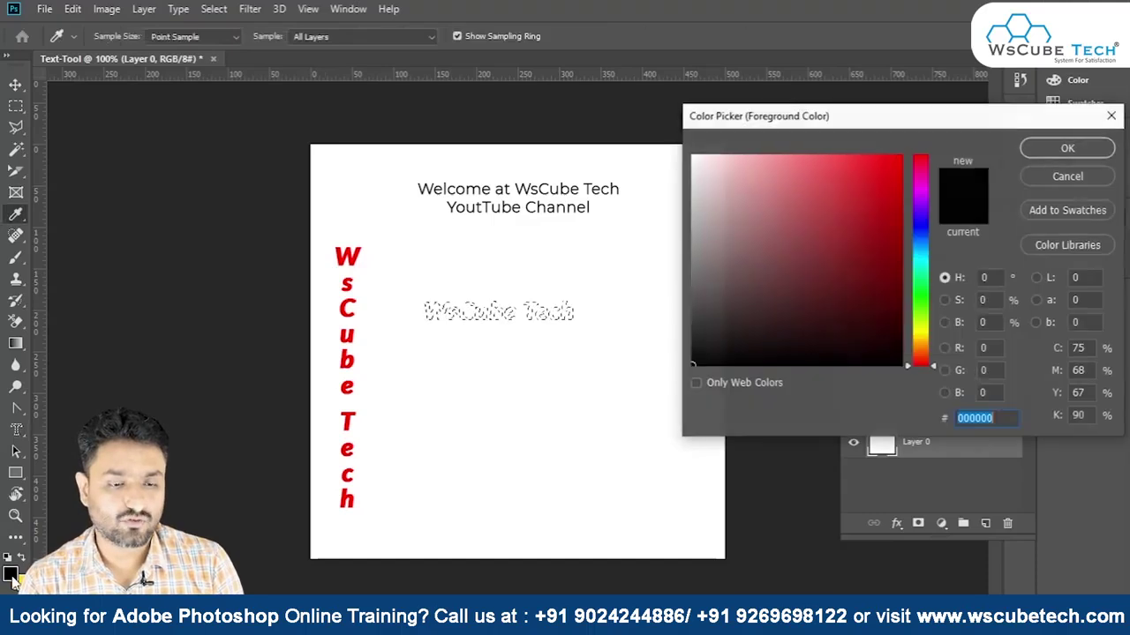
pyautogui.moveTo(782, 252); pyautogui.dragTo(909, 156)
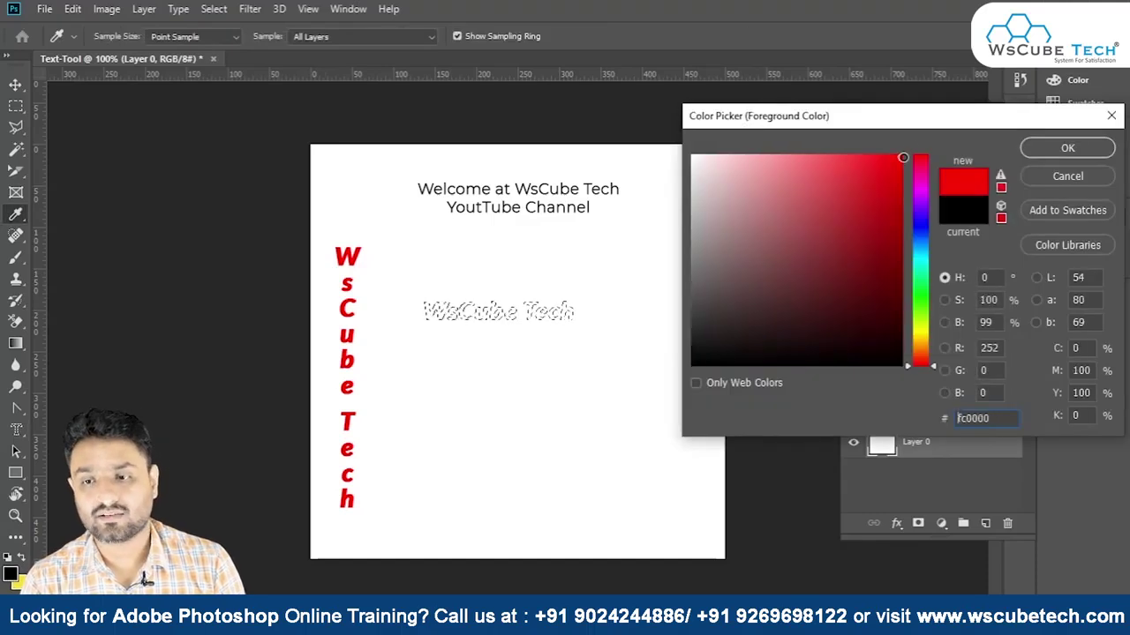
pyautogui.click(1031, 147)
pyautogui.press('Return')
# Fill the "WsCube Tech" selection on the unlocked background layer with the foreground colour, then deselect it.
pyautogui.write('J')
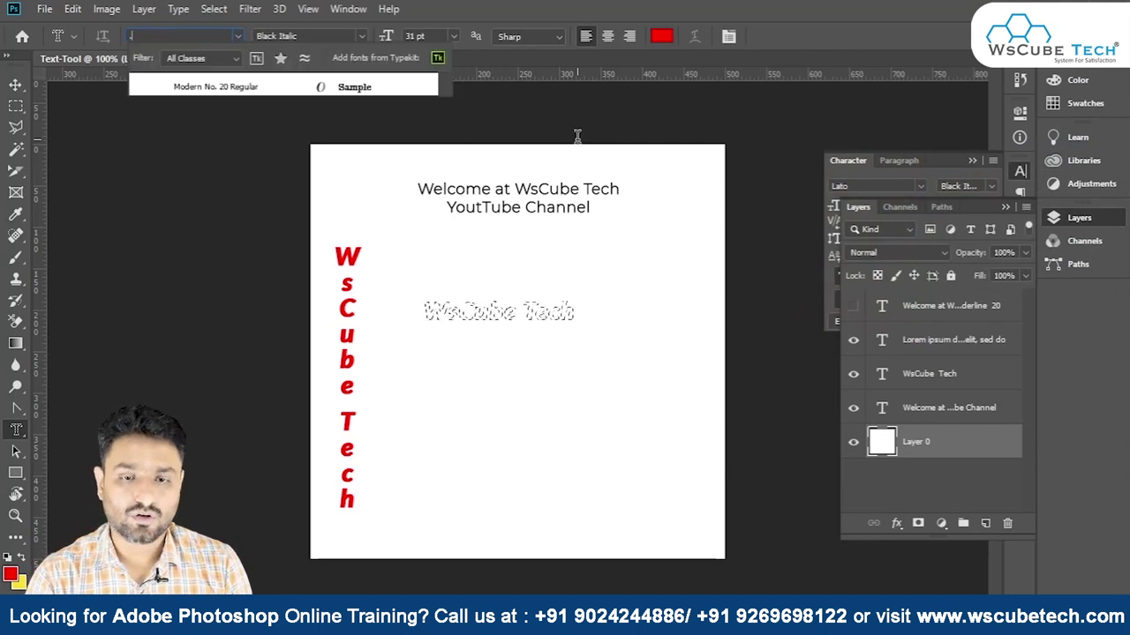
pyautogui.press('Escape')
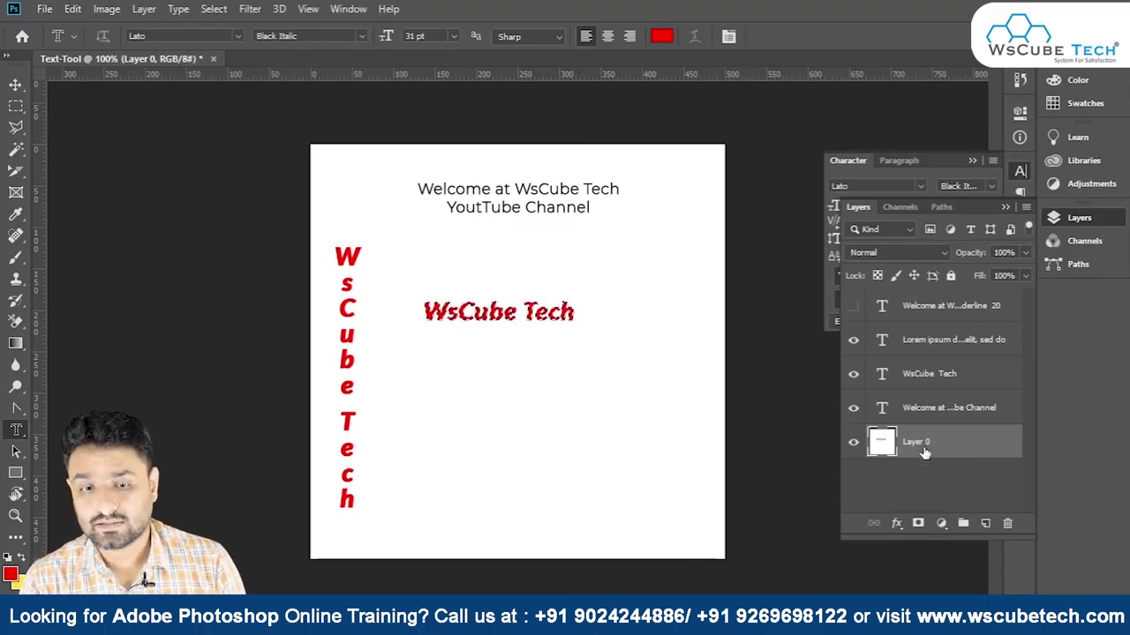
pyautogui.click(972, 160)
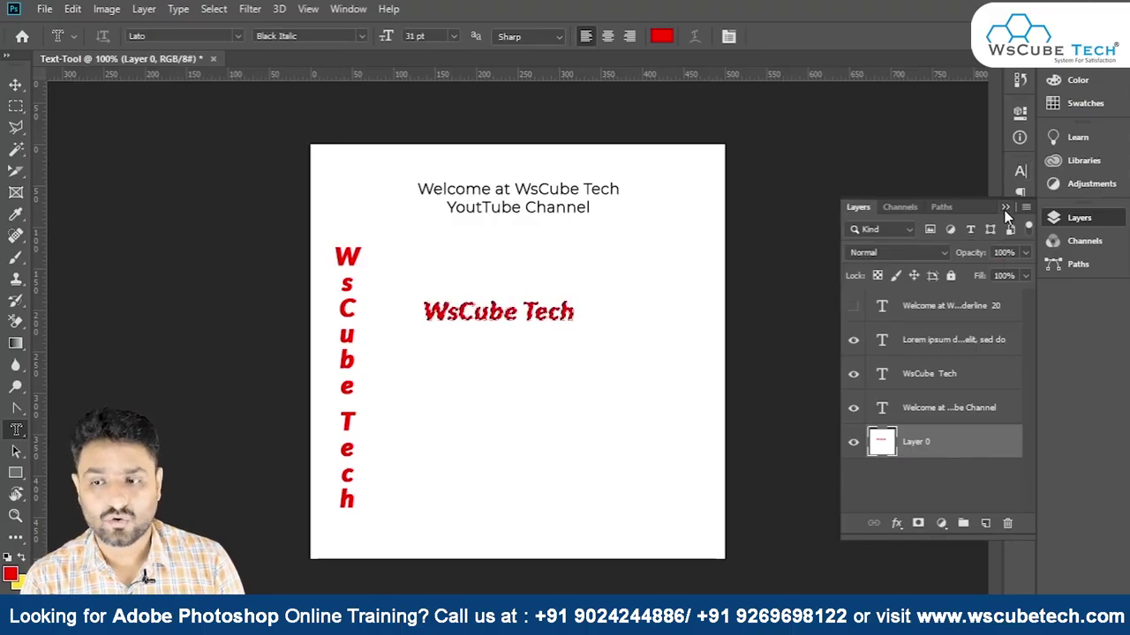
pyautogui.click(1004, 208)
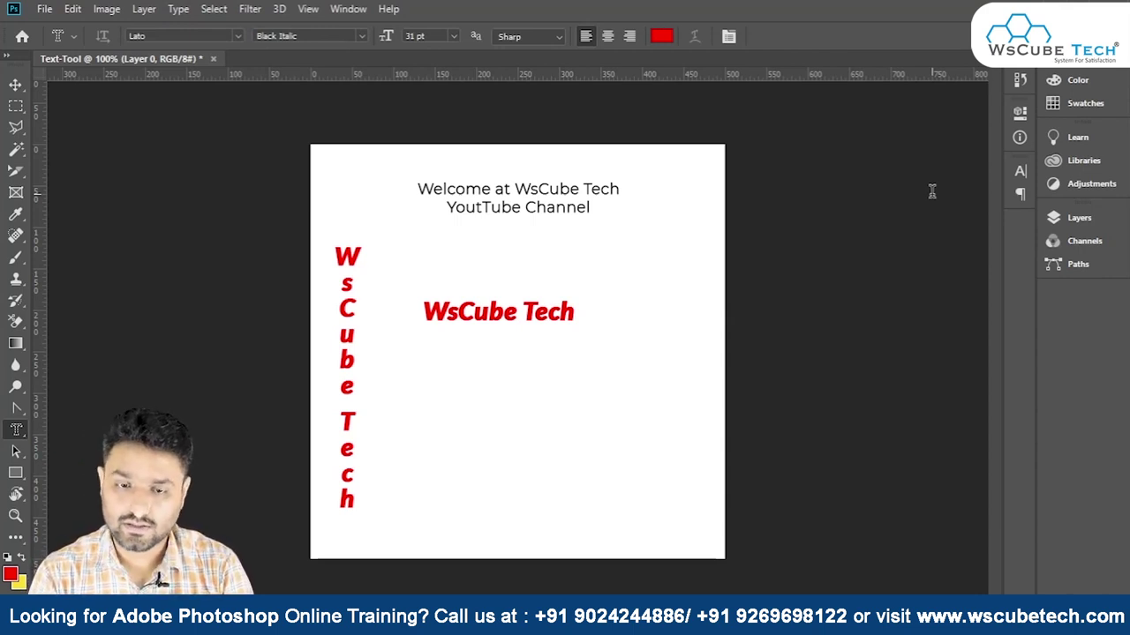
# Hide the lorem ipsum, vertical "WsCube Tech" and welcome heading text layers, leaving only Layer 0 visible.
pyautogui.click(1078, 217)
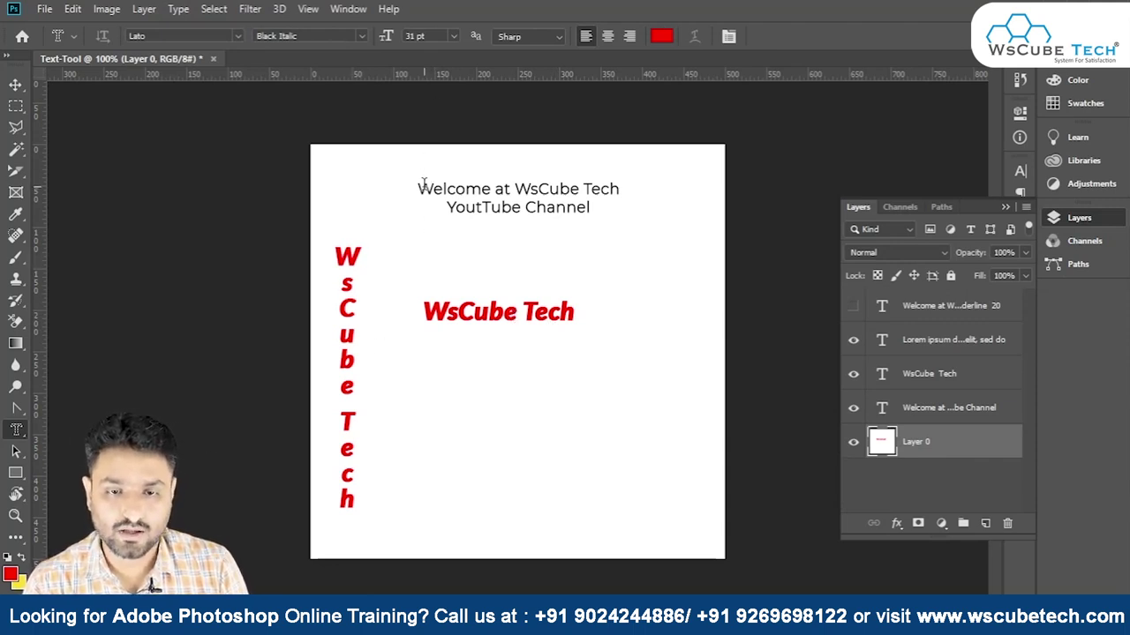
pyautogui.click(852, 340)
pyautogui.click(853, 373)
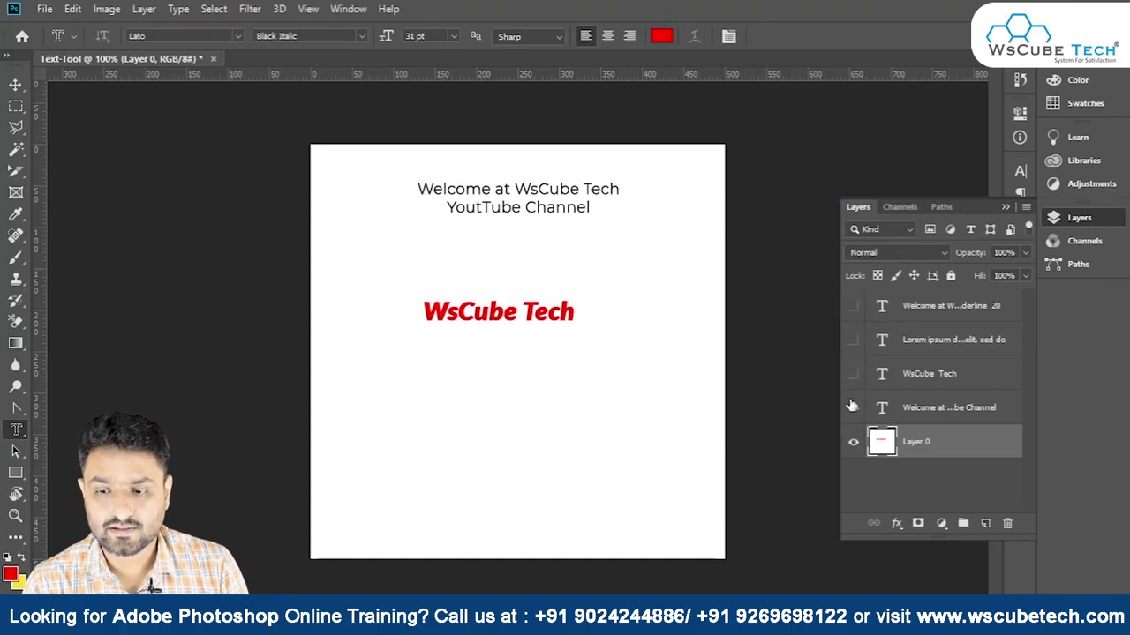
pyautogui.click(853, 407)
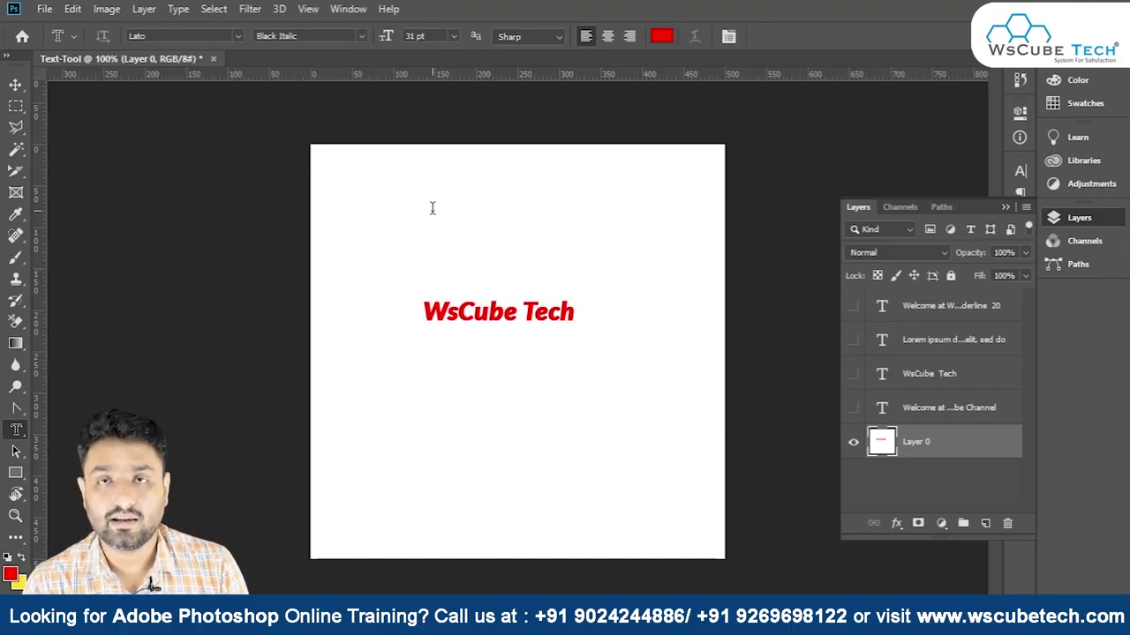
# Toggle the visibility of Layer 0 off and on to check which layer holds the filled text.
pyautogui.click(853, 443)
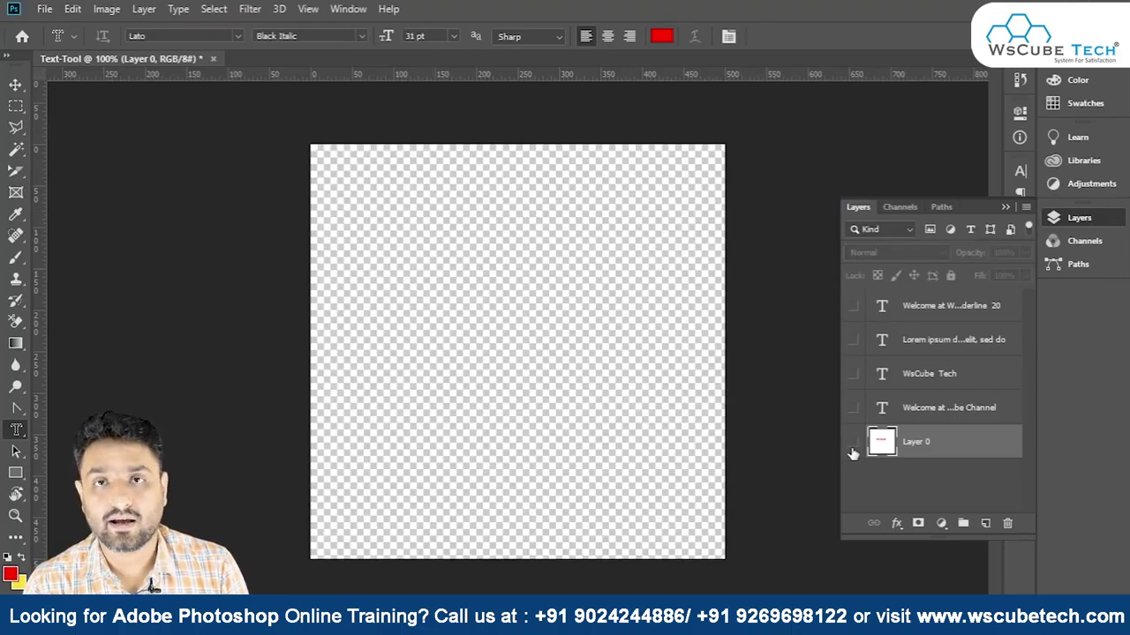
pyautogui.click(852, 450)
pyautogui.click(852, 450)
pyautogui.click(852, 450)
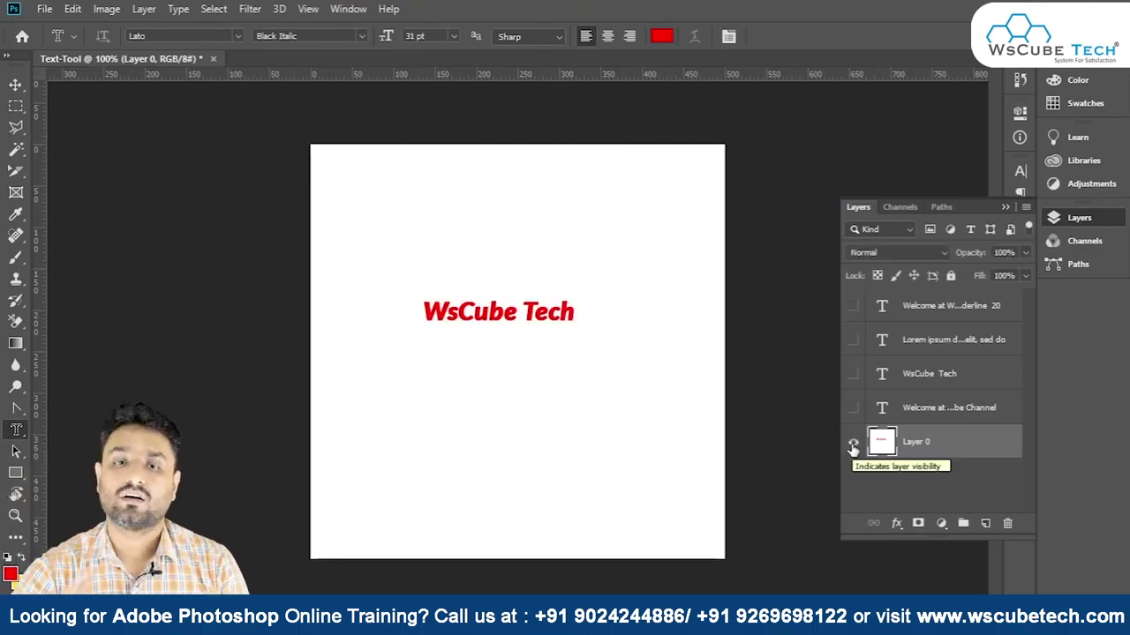
# Create a vertical type mask selection reading "WsCube Tech" in the current font near the canvas's left side, and deselect it.
pyautogui.rightClick(16, 430)
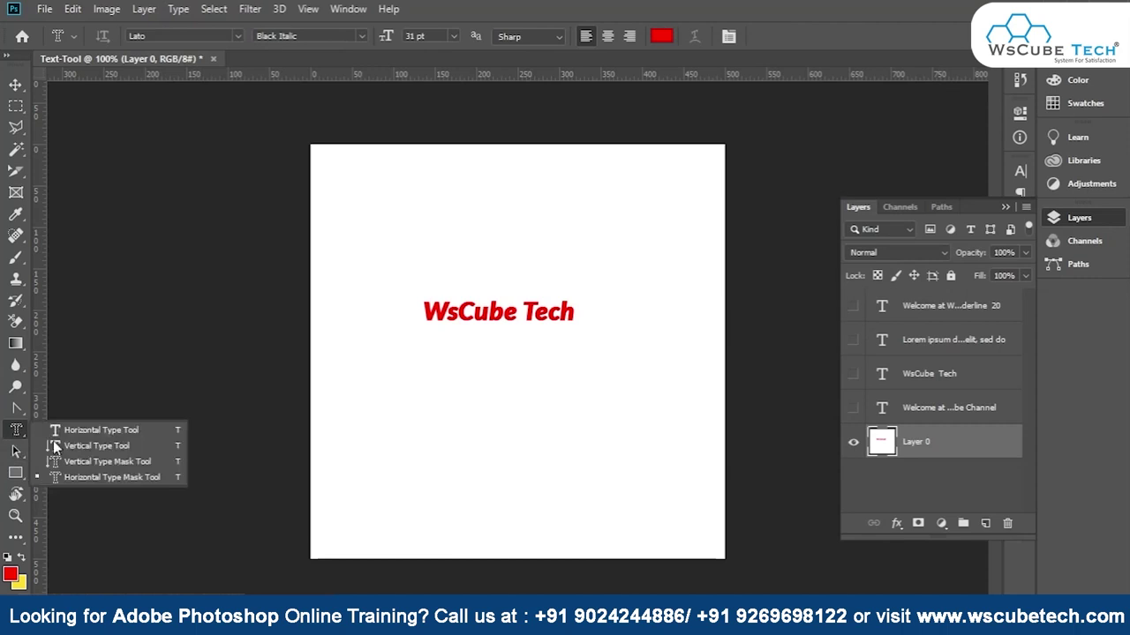
pyautogui.click(98, 462)
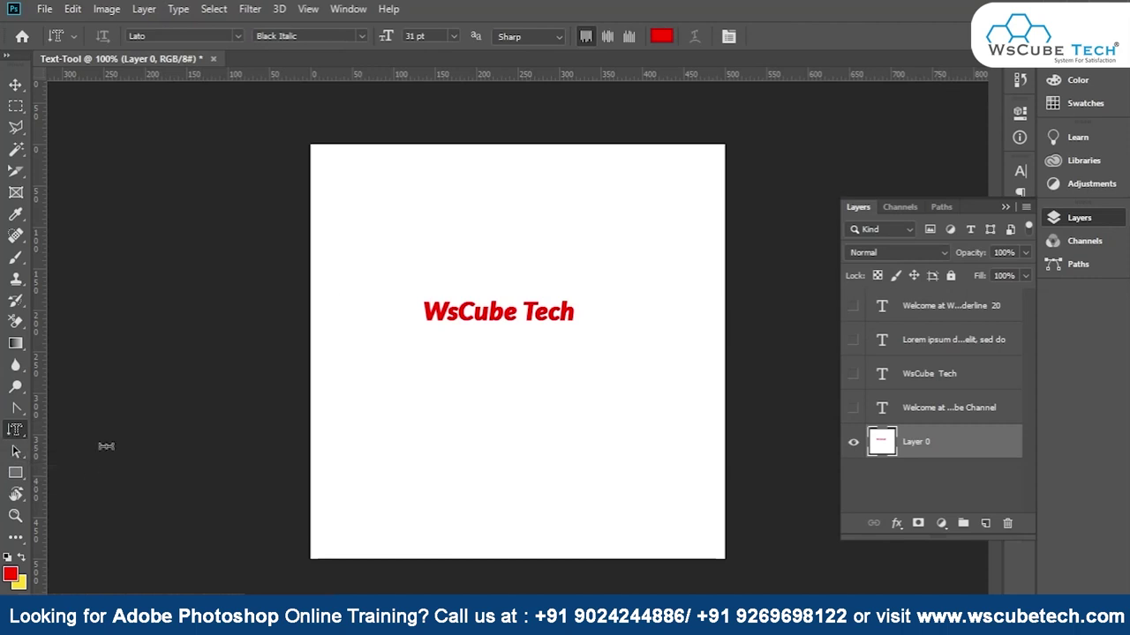
pyautogui.click(357, 218)
pyautogui.write('Ws')
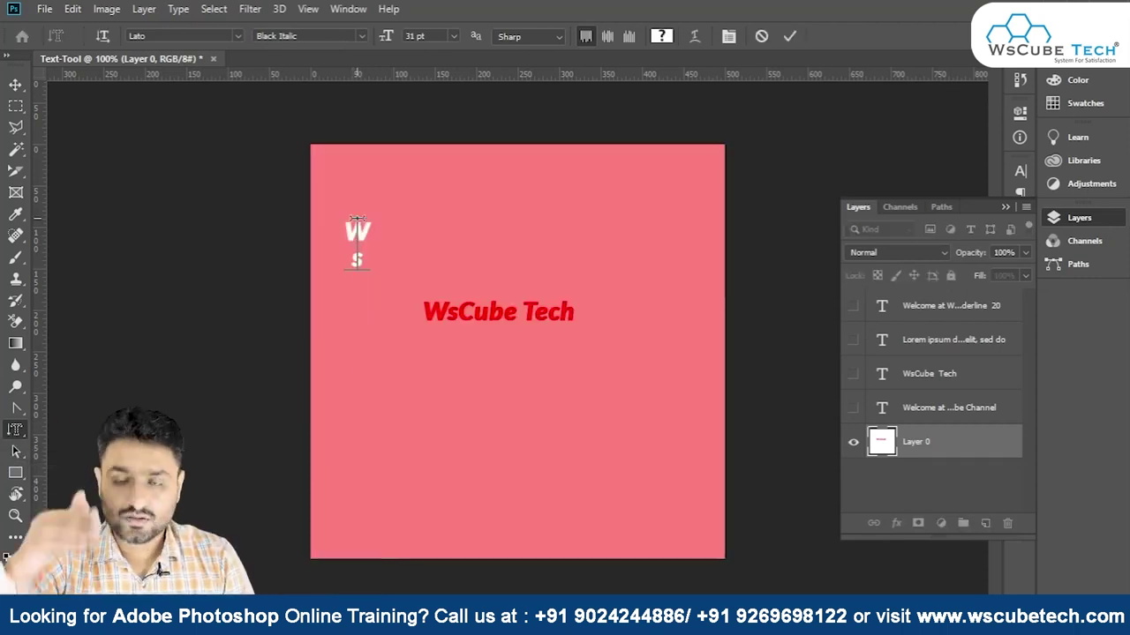
pyautogui.write('Cube')
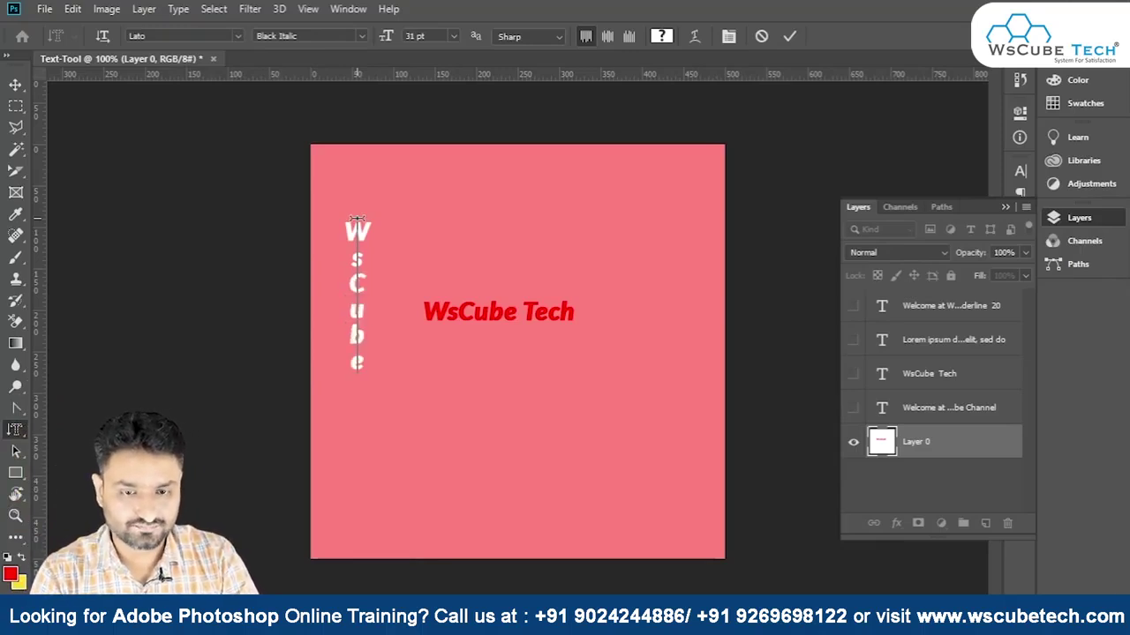
pyautogui.write('Tec')
pyautogui.write('h')
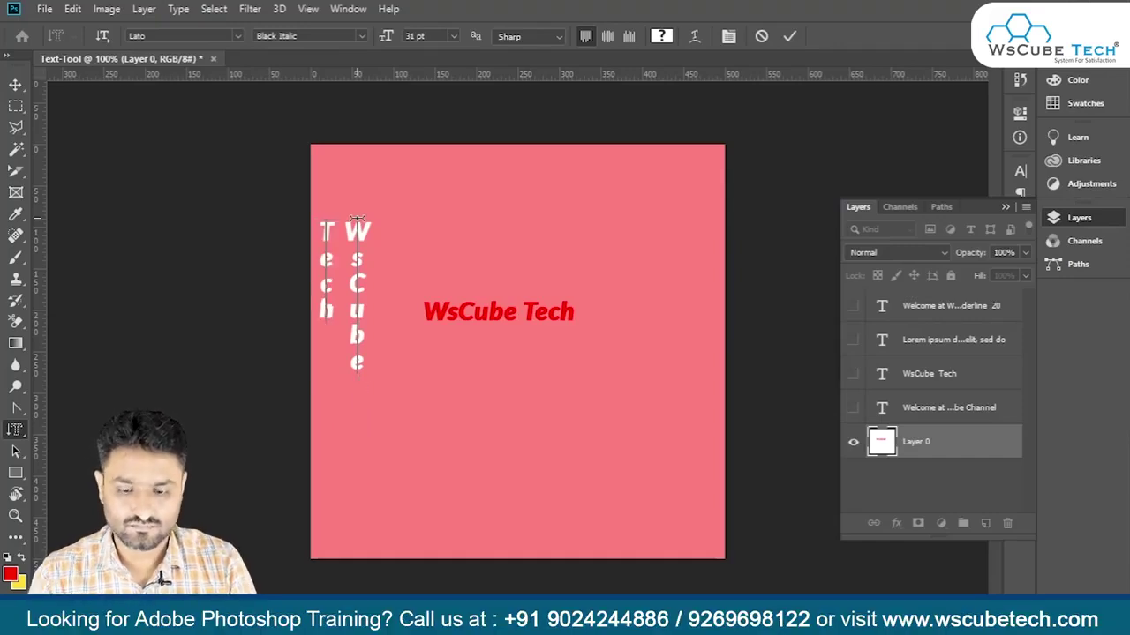
pyautogui.hotkey('ctrl', 'Return')
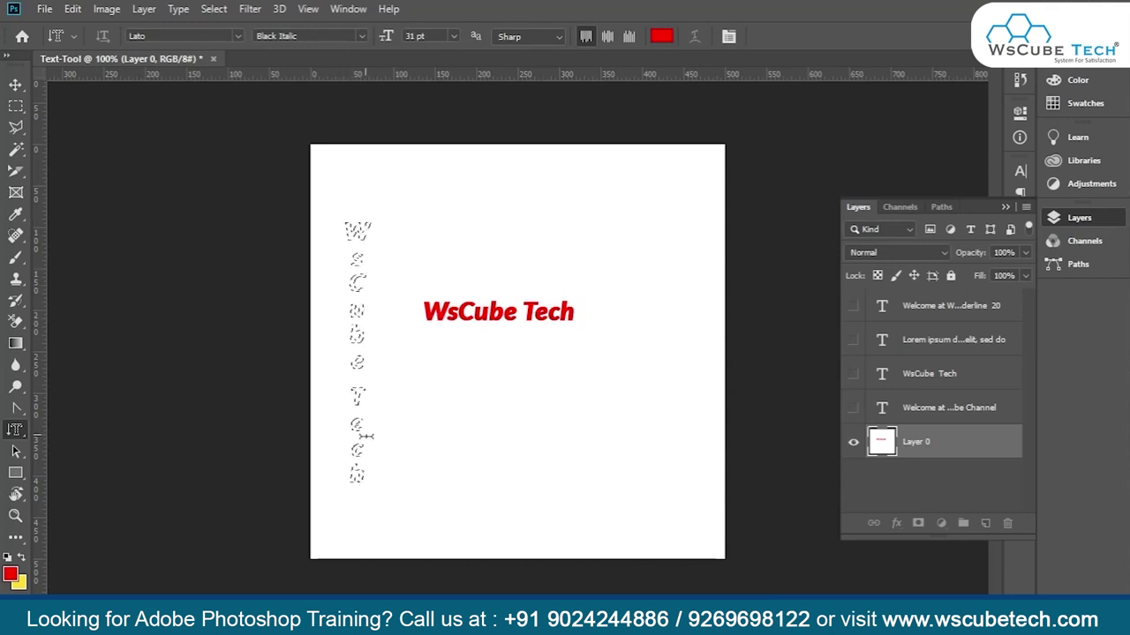
pyautogui.hotkey('ctrl', 'd')
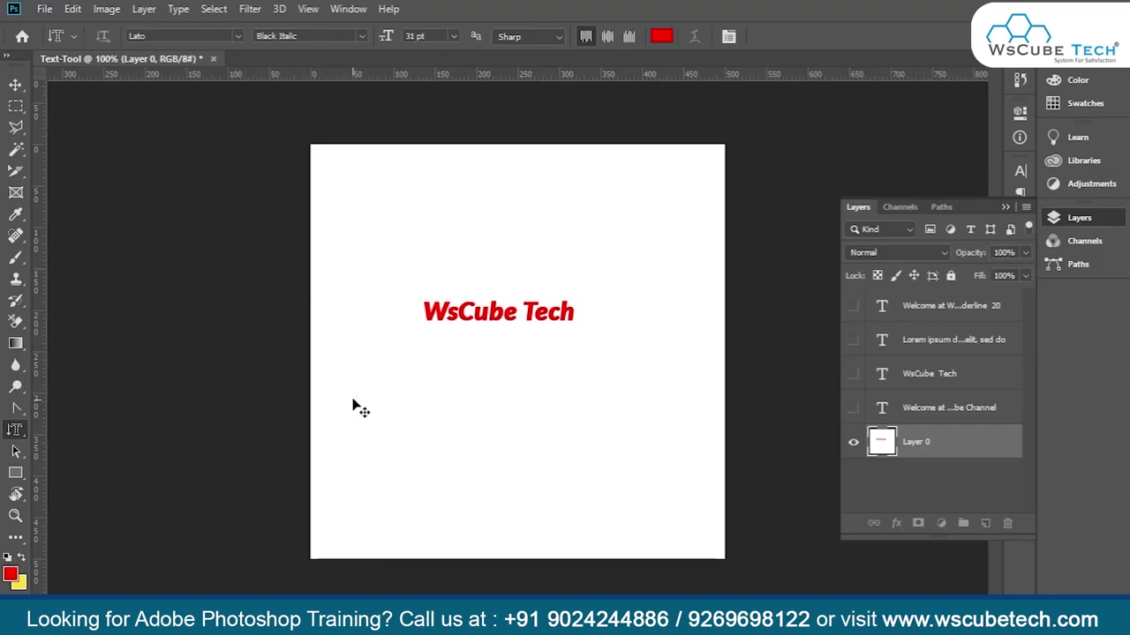
# Create a vertical type mask selection reading "WsCube Tech" in Algerian near the canvas's upper-left corner on Layer 0.
pyautogui.click(356, 166)
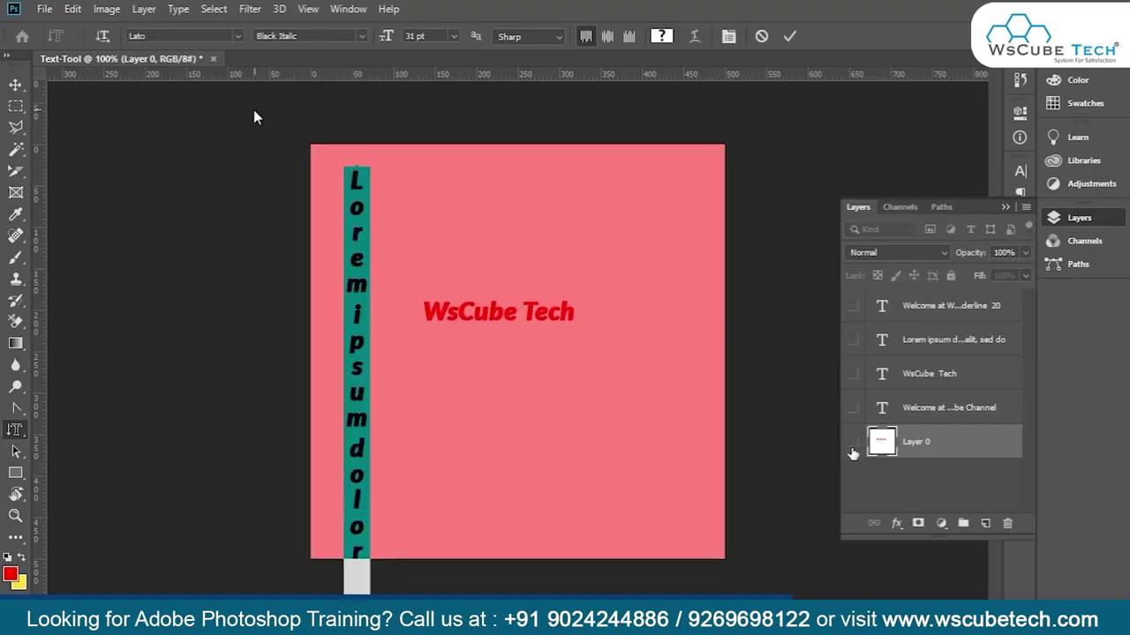
pyautogui.click(236, 36)
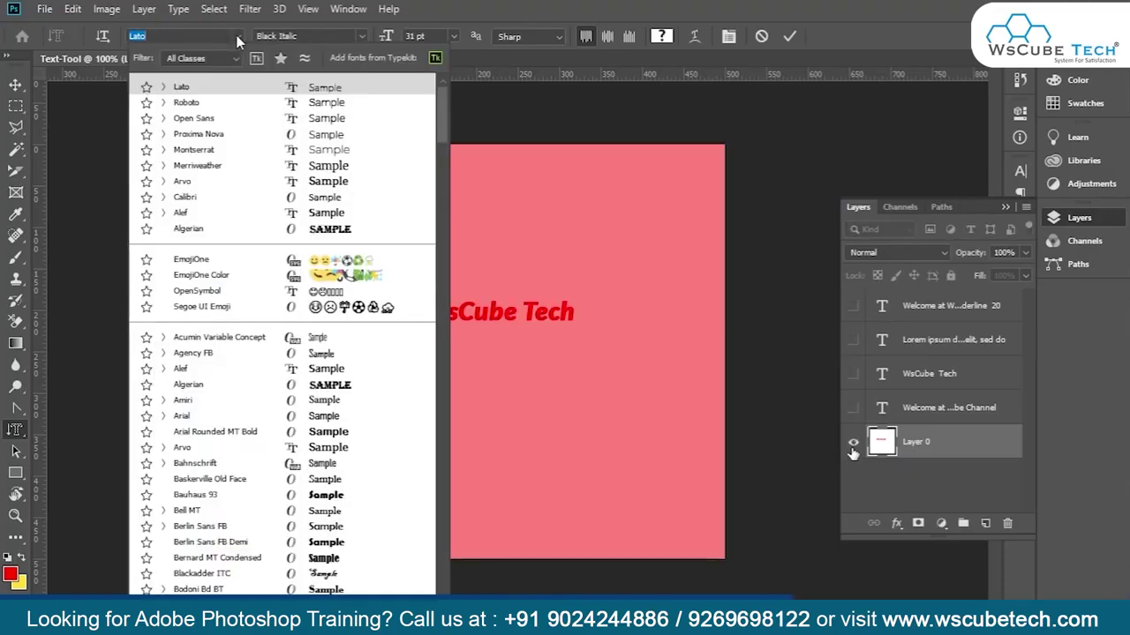
pyautogui.click(288, 230)
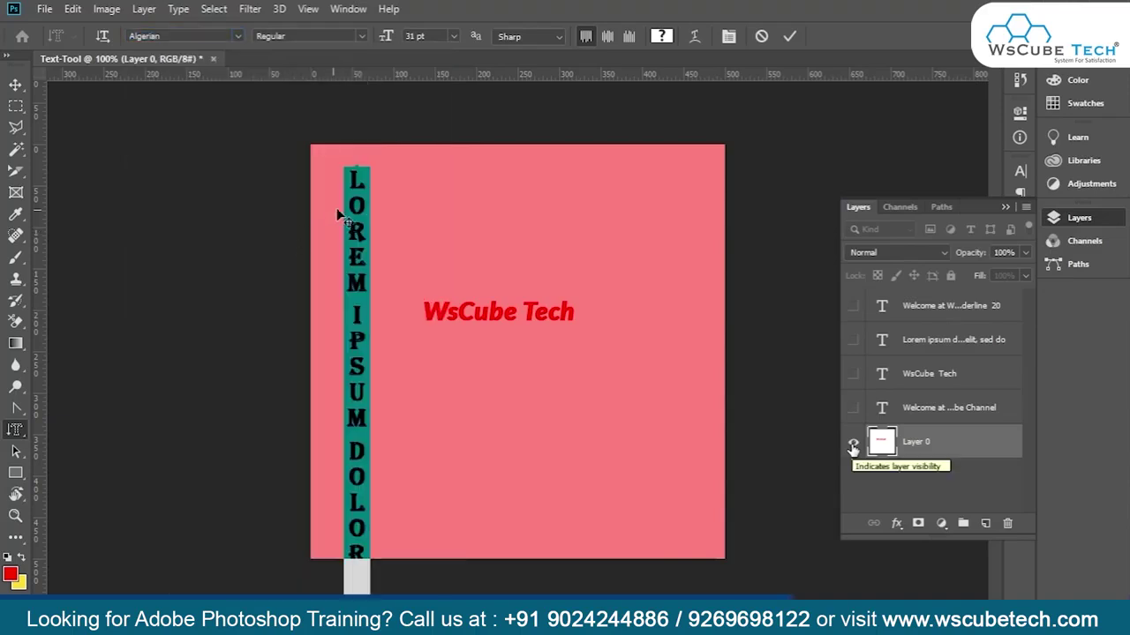
pyautogui.write('Ws')
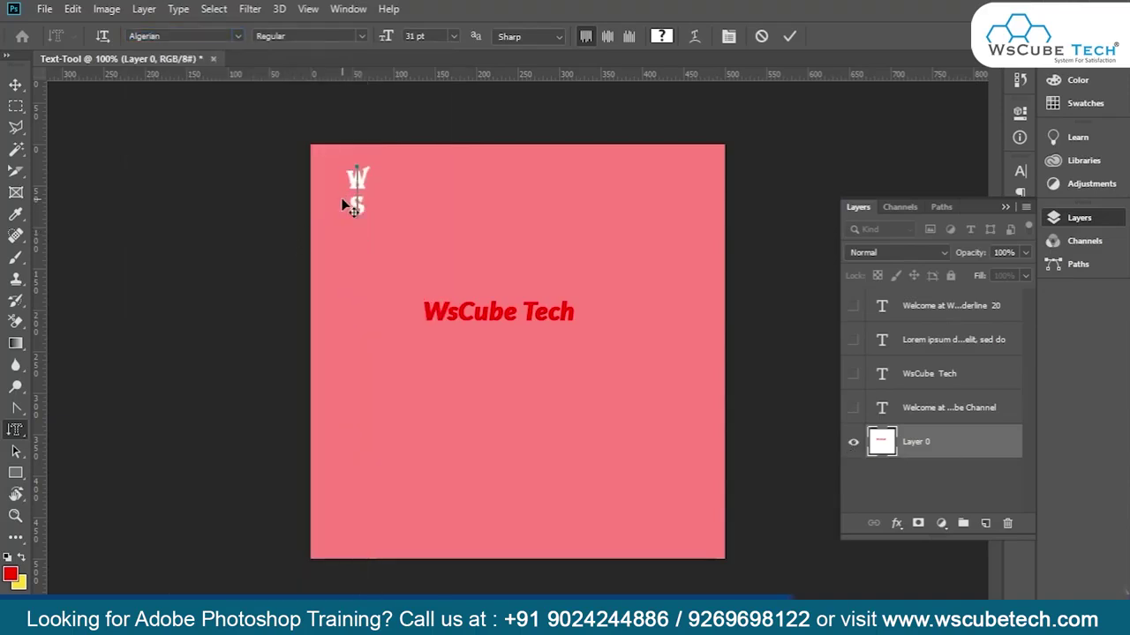
pyautogui.write('Cube Tech')
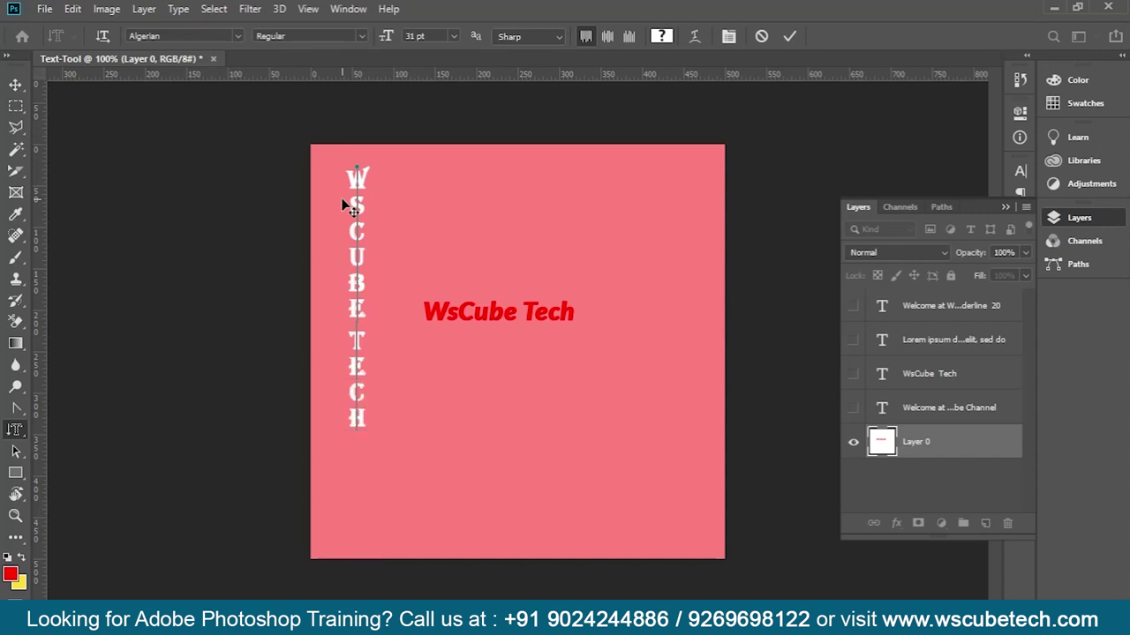
pyautogui.hotkey('ctrl', 'Return')
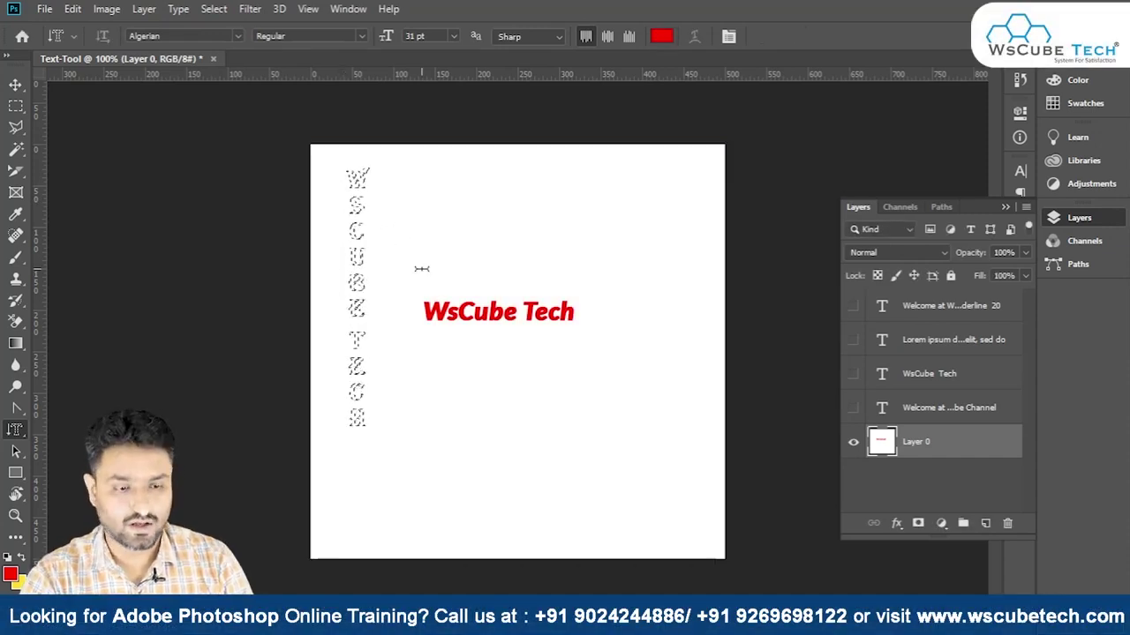
# Set the background colour to blue 3363fe, fill the vertical text selection on Layer 0 with it, and deselect.
pyautogui.press('i')
pyautogui.click(17, 581)
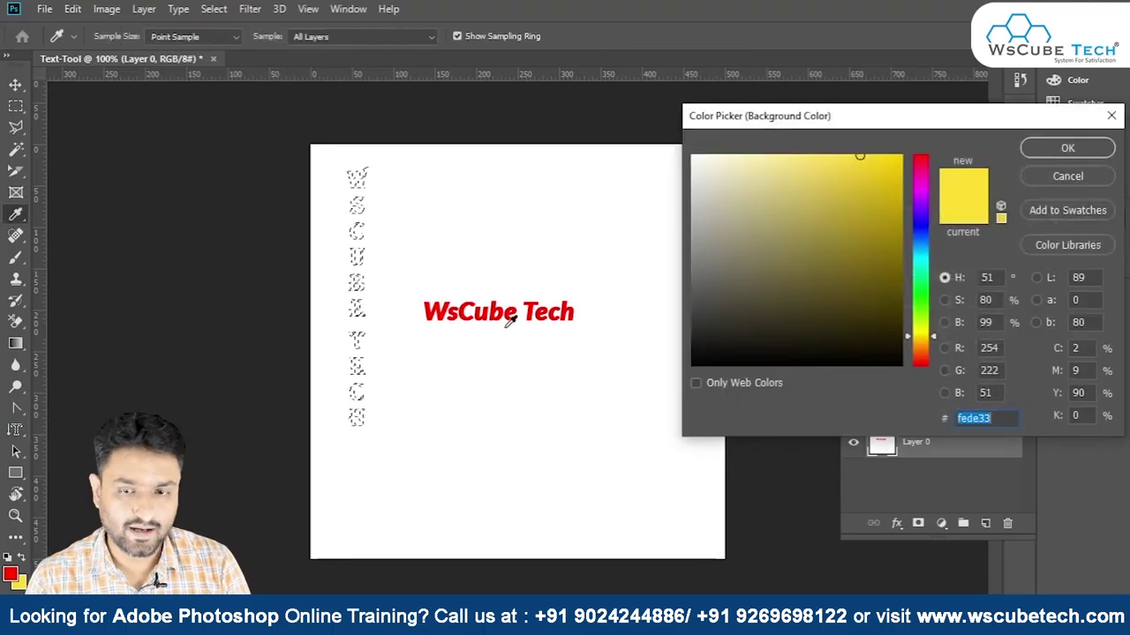
pyautogui.click(915, 233)
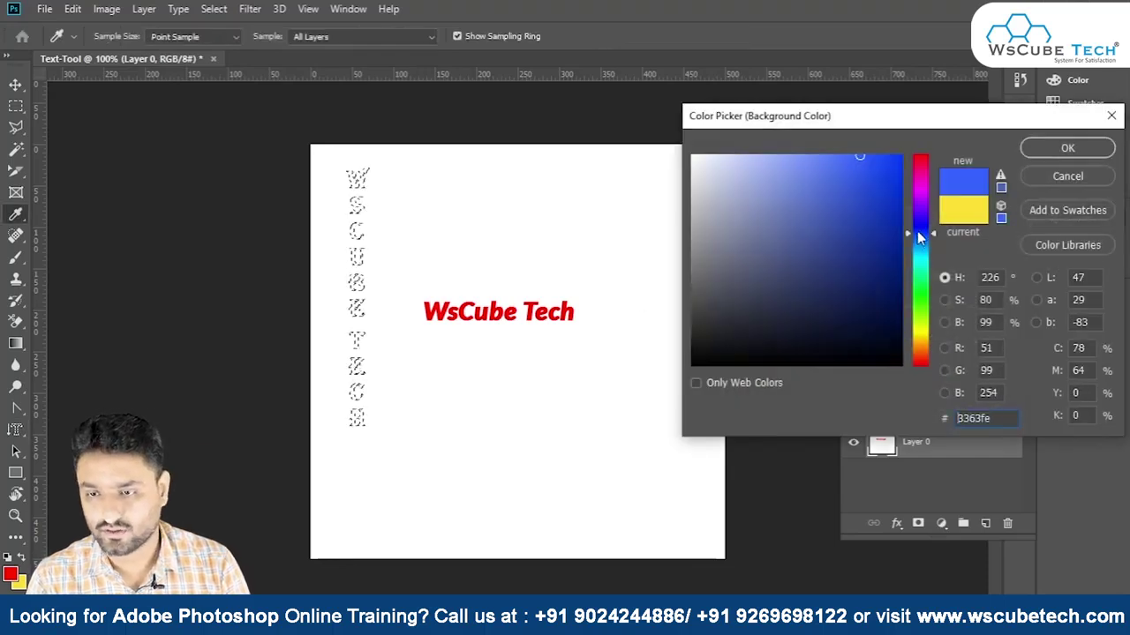
pyautogui.click(1067, 150)
pyautogui.press('t')
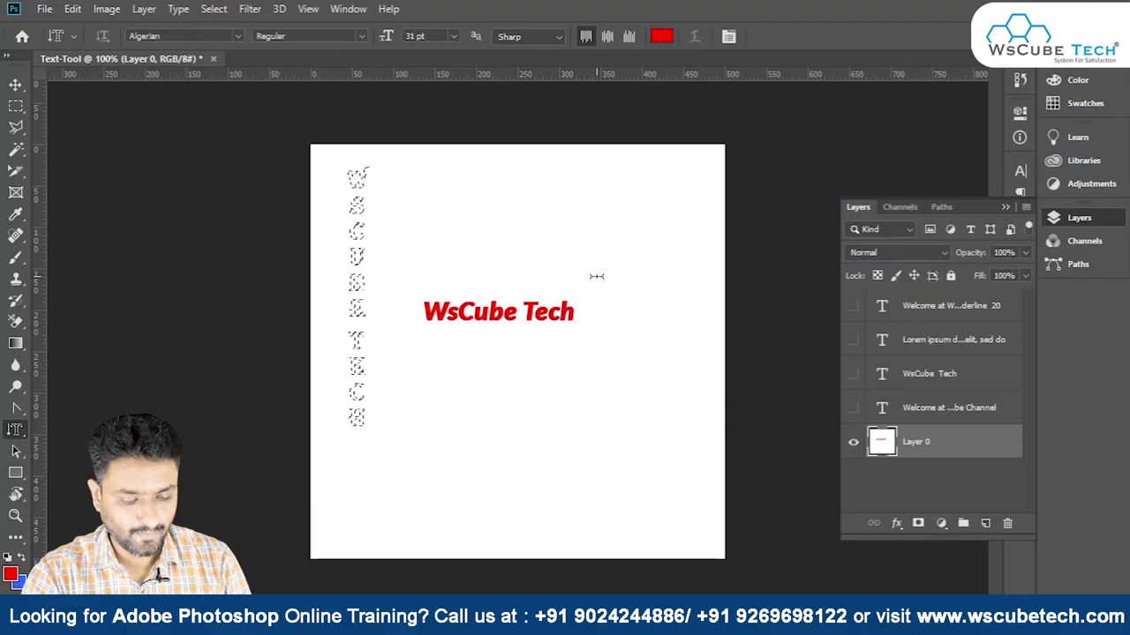
pyautogui.hotkey('ctrl', 'BackSpace')
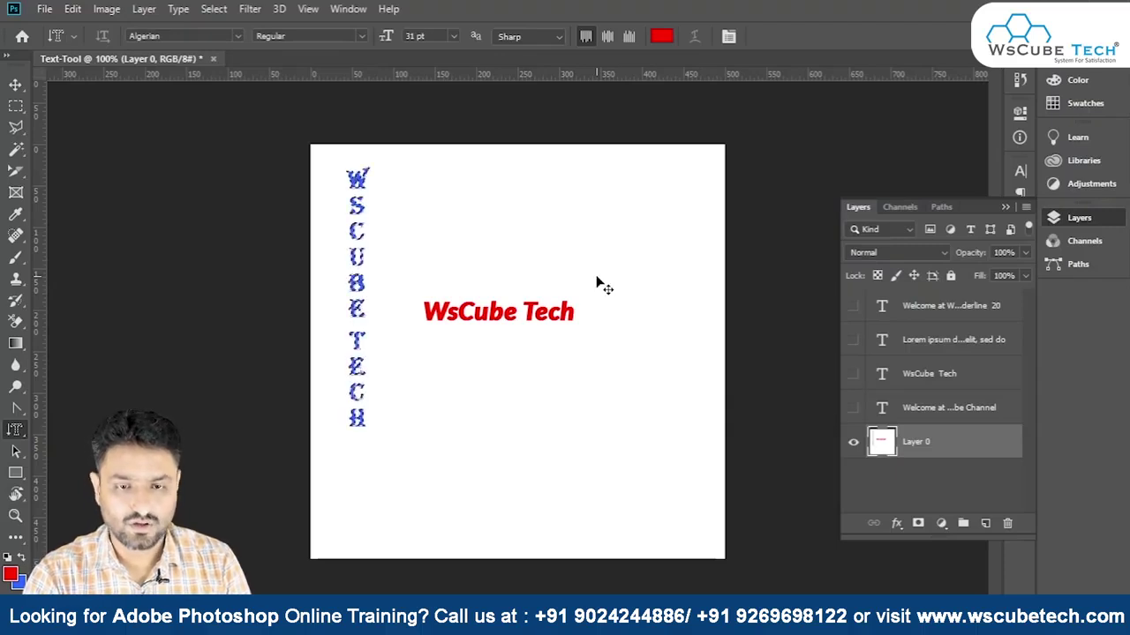
pyautogui.hotkey('ctrl', 'd')
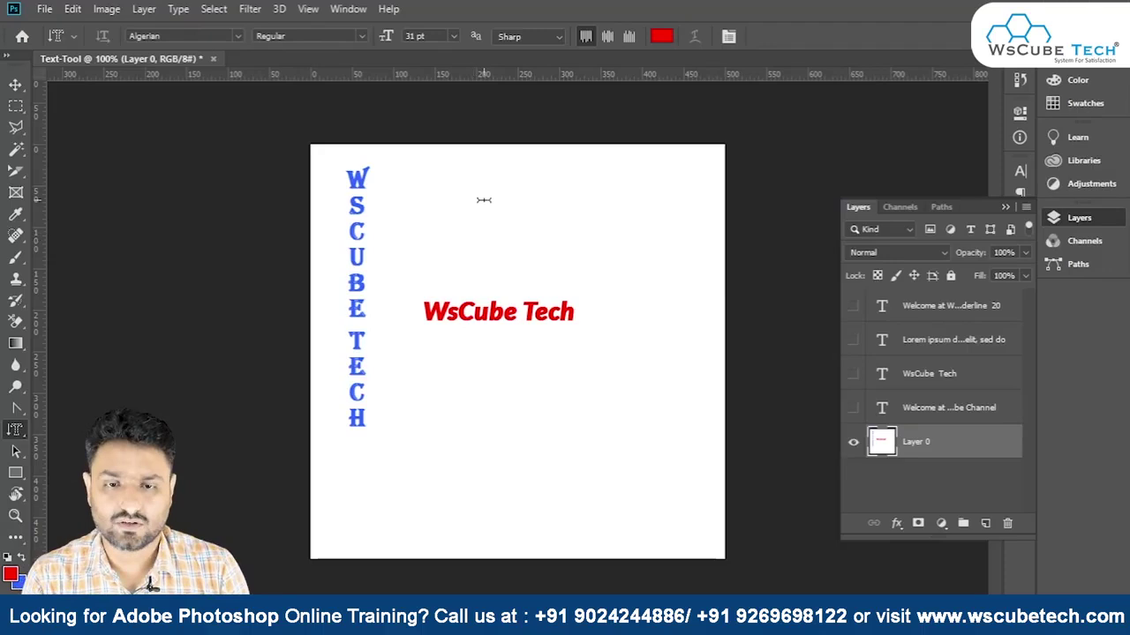
# Add horizontal point text reading "WsCube Tech" below and to the right of the red filled text.
pyautogui.rightClick(15, 430)
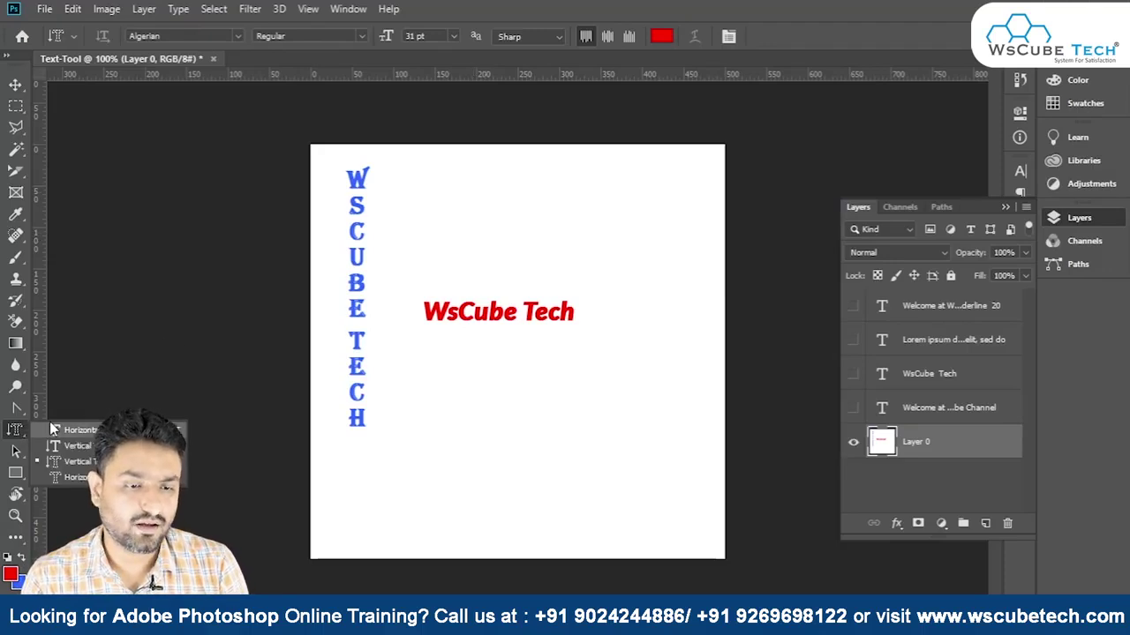
pyautogui.click(75, 430)
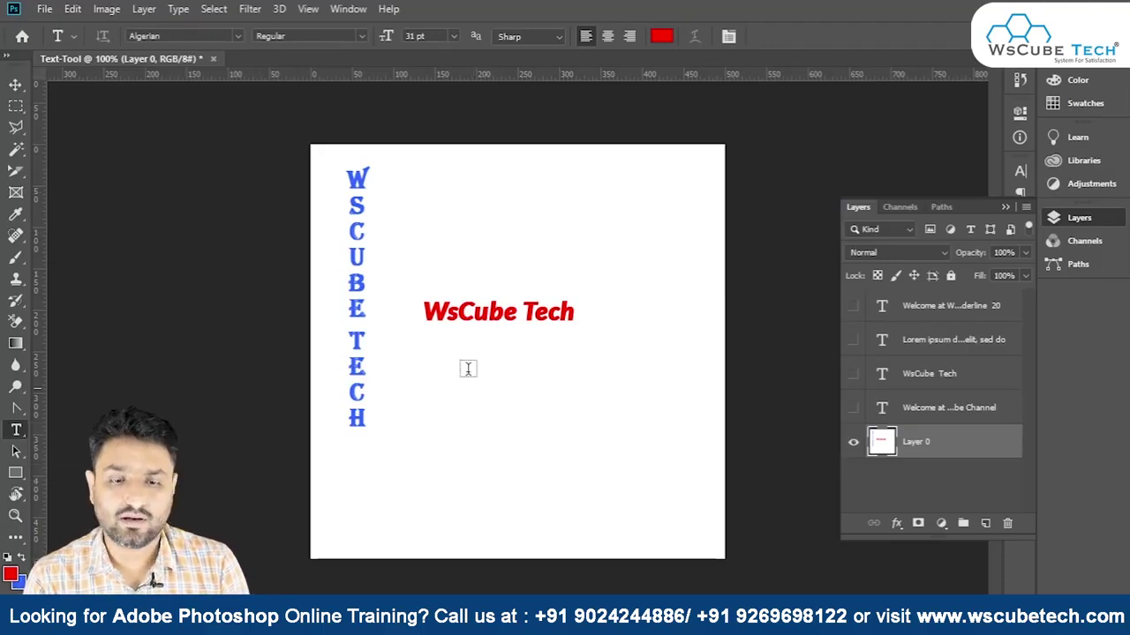
pyautogui.click(491, 396)
pyautogui.write('WSCUBE TECH')
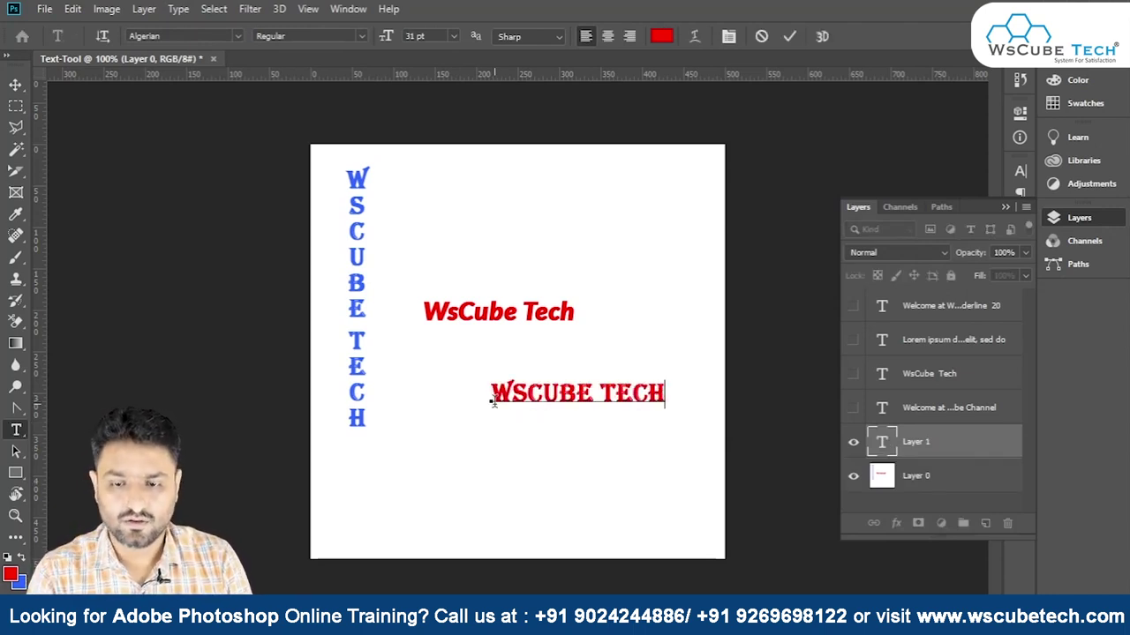
# Change the font of the whole new horizontal text to Lato and commit the edit.
pyautogui.hotkey('ctrl', 'a')
pyautogui.click(236, 35)
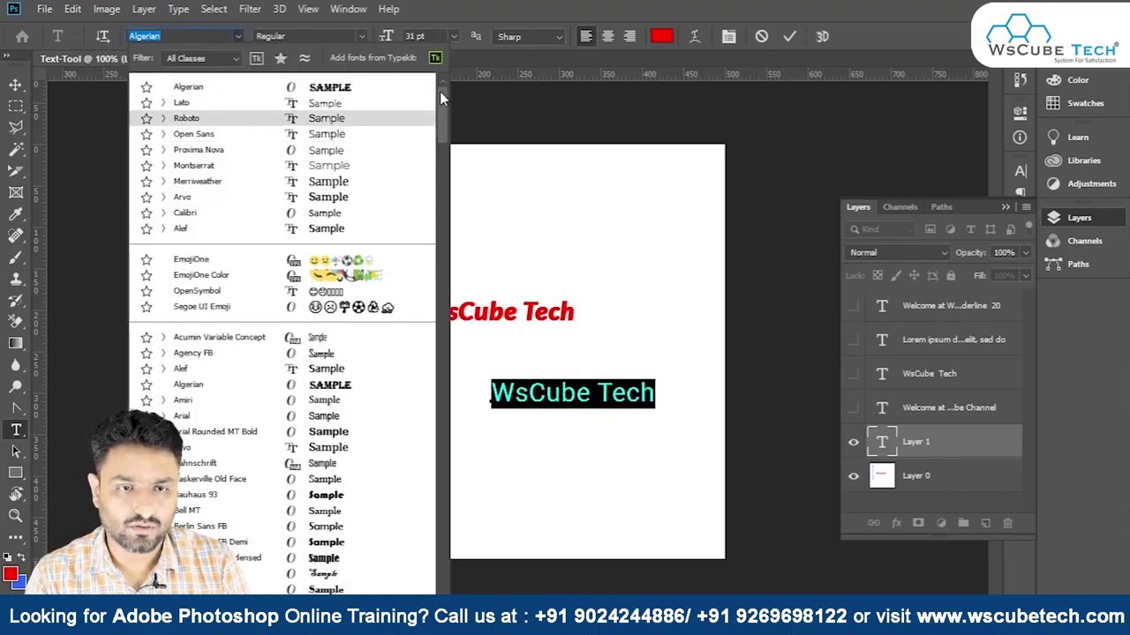
pyautogui.click(187, 103)
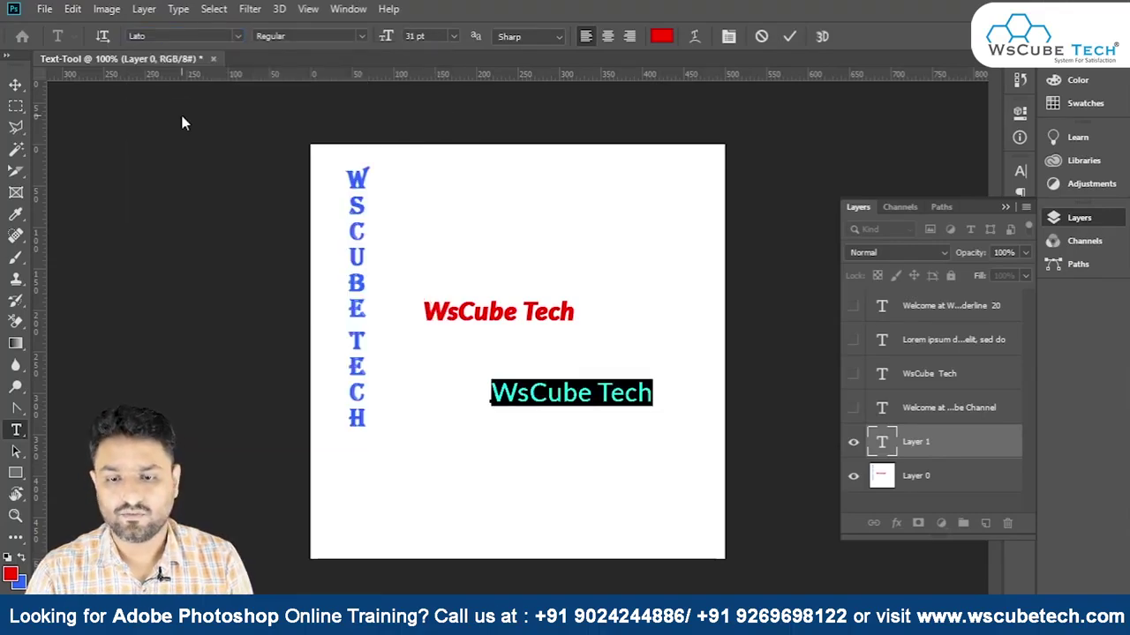
pyautogui.click(182, 122)
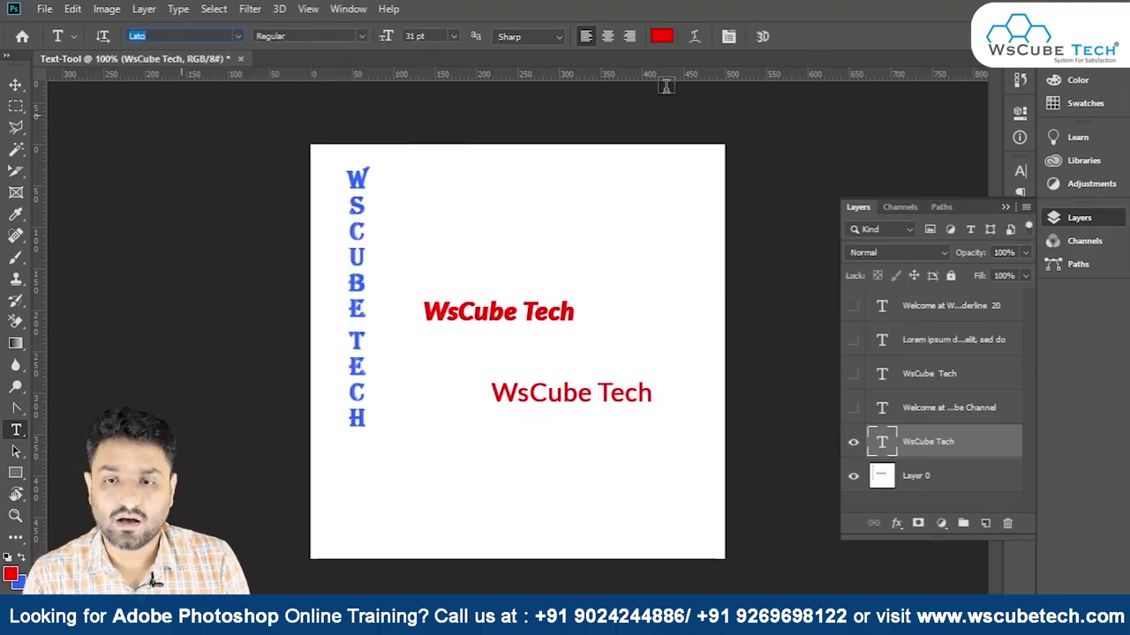
pyautogui.click(694, 37)
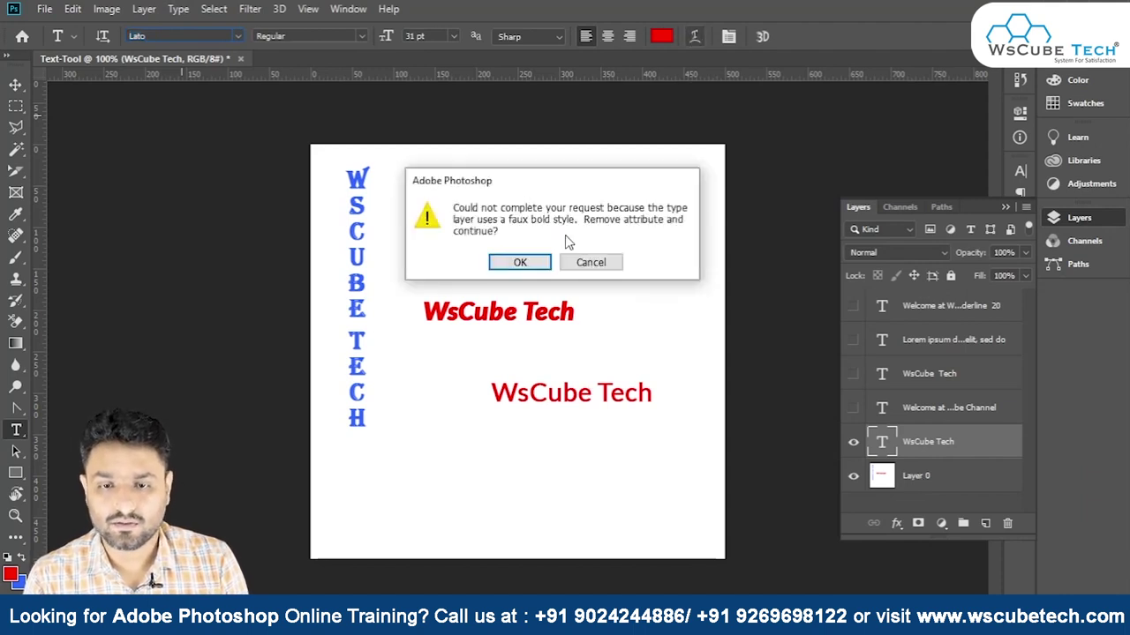
pyautogui.click(534, 261)
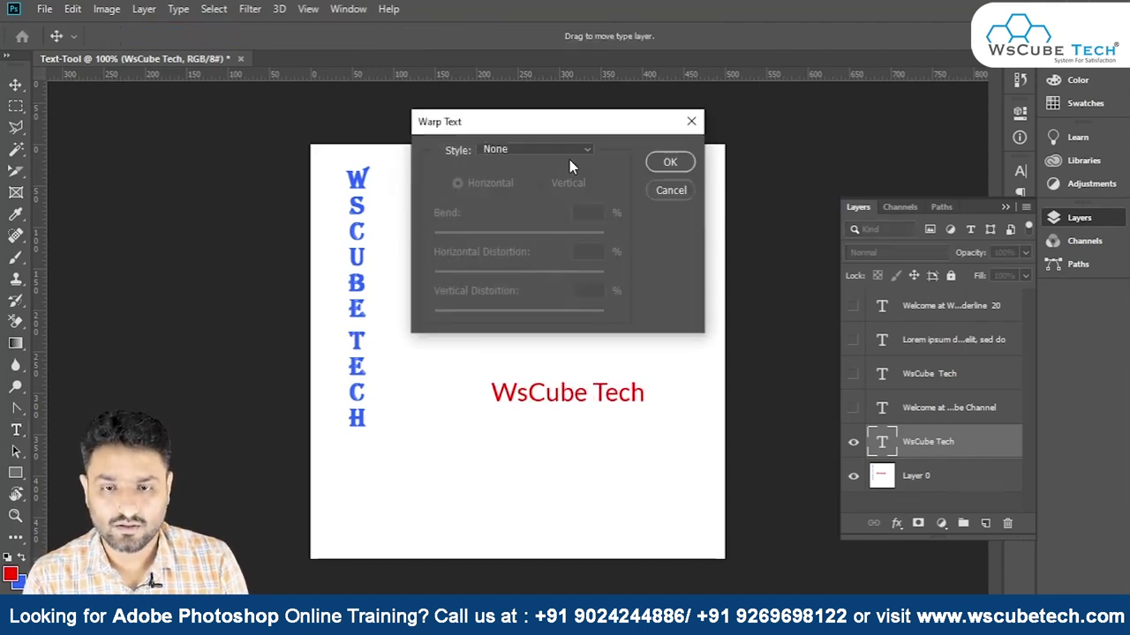
pyautogui.click(569, 155)
pyautogui.click(572, 154)
pyautogui.click(669, 187)
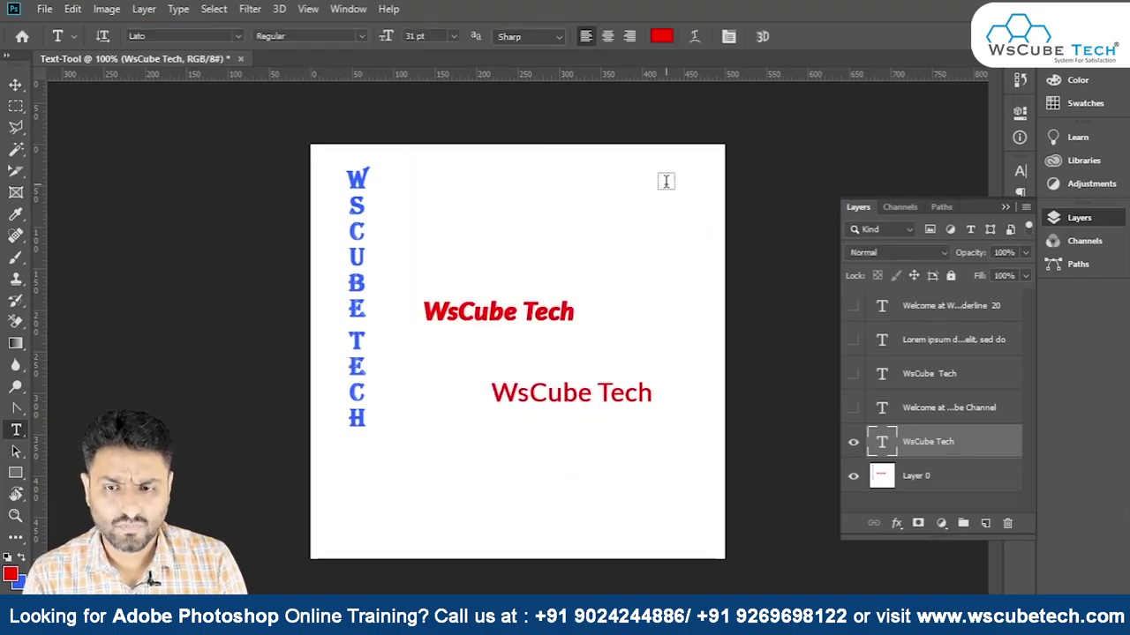
# Remove the faux bold attribute from the new "WsCube Tech" text and warp it with the Arc style, keeping the preview in view.
pyautogui.click(694, 40)
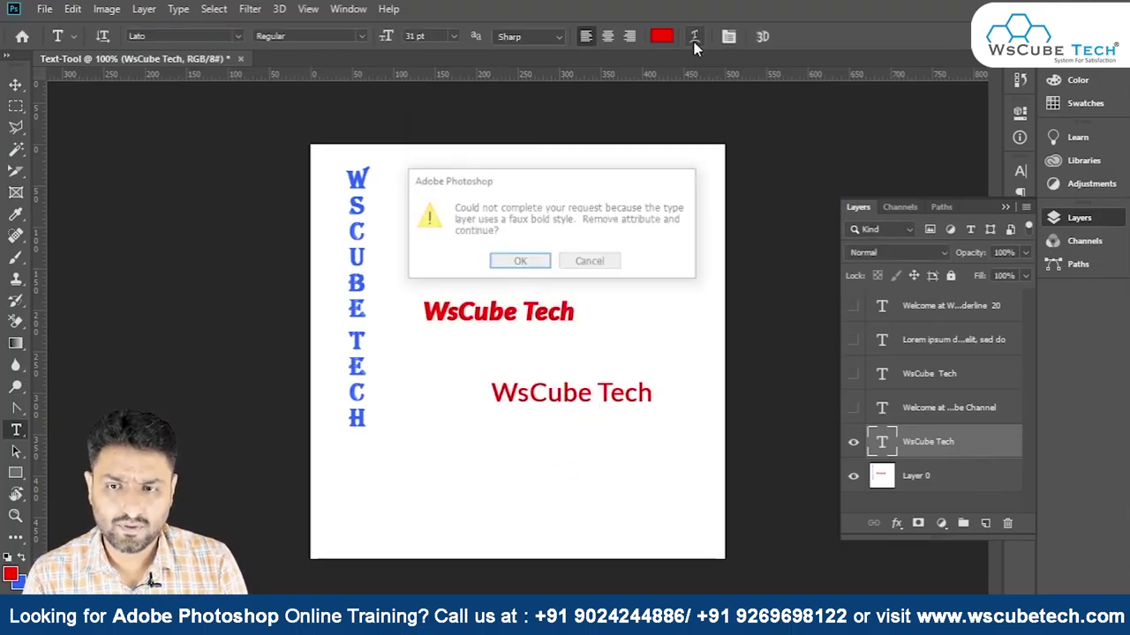
pyautogui.click(504, 261)
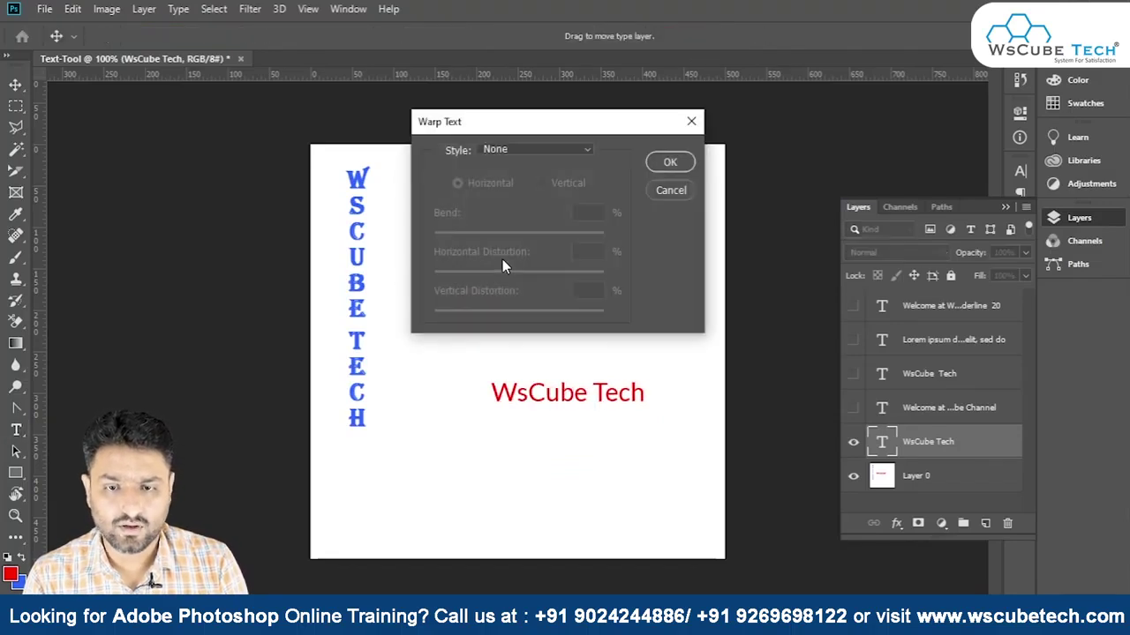
pyautogui.click(519, 150)
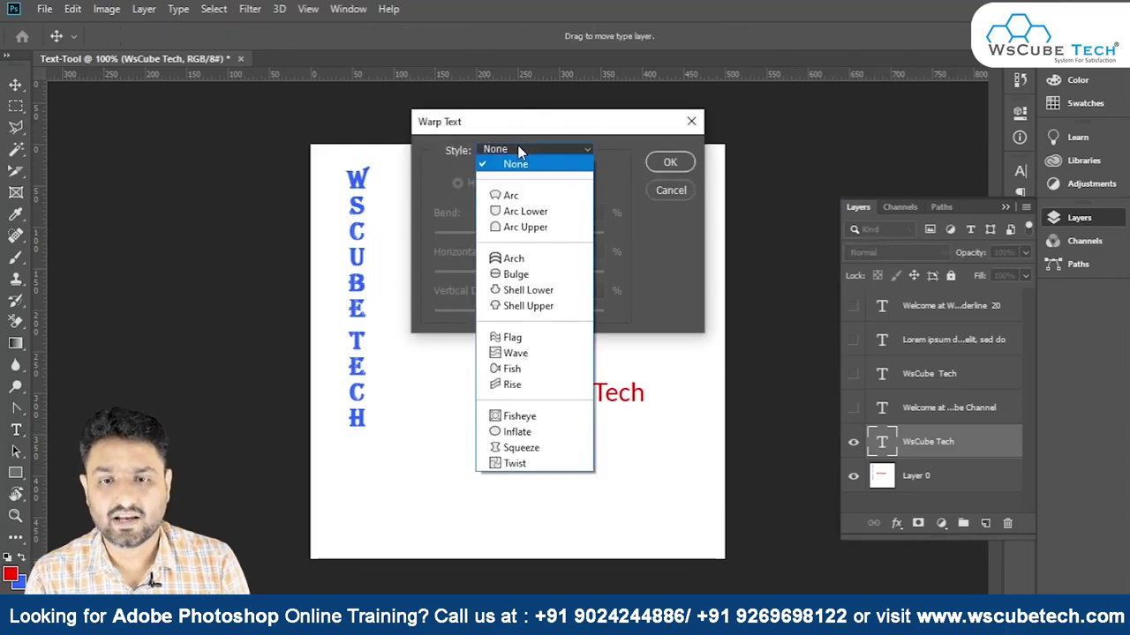
pyautogui.click(524, 197)
pyautogui.moveTo(593, 125); pyautogui.dragTo(362, 113)
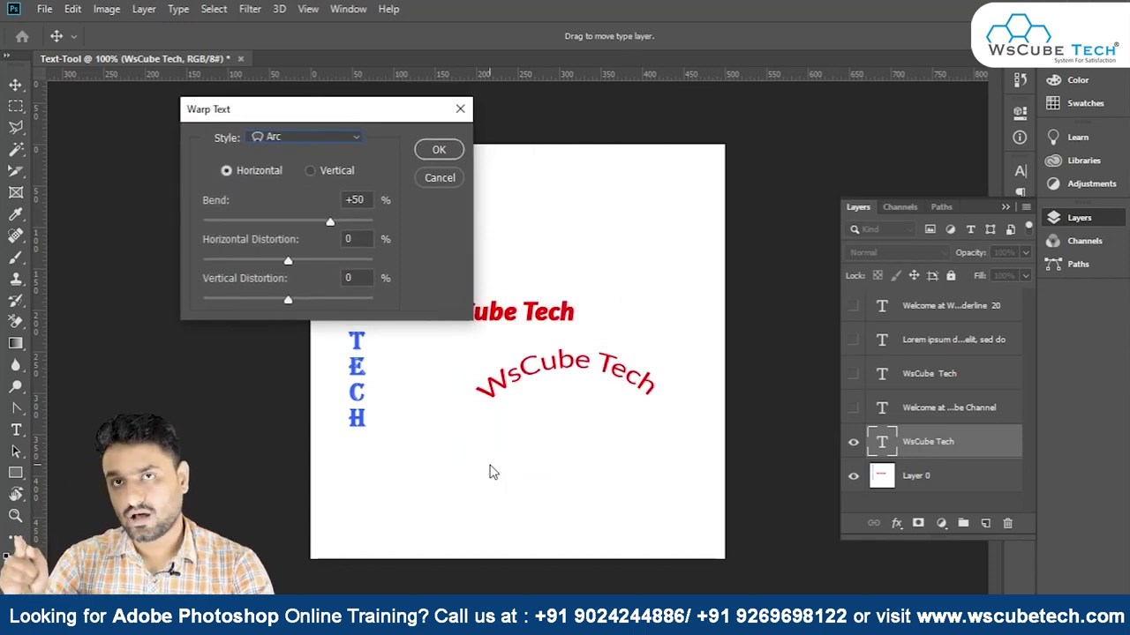
# Try the Shell Upper and Fish warp styles on the horizontal text, and return the style to Arc.
pyautogui.click(309, 137)
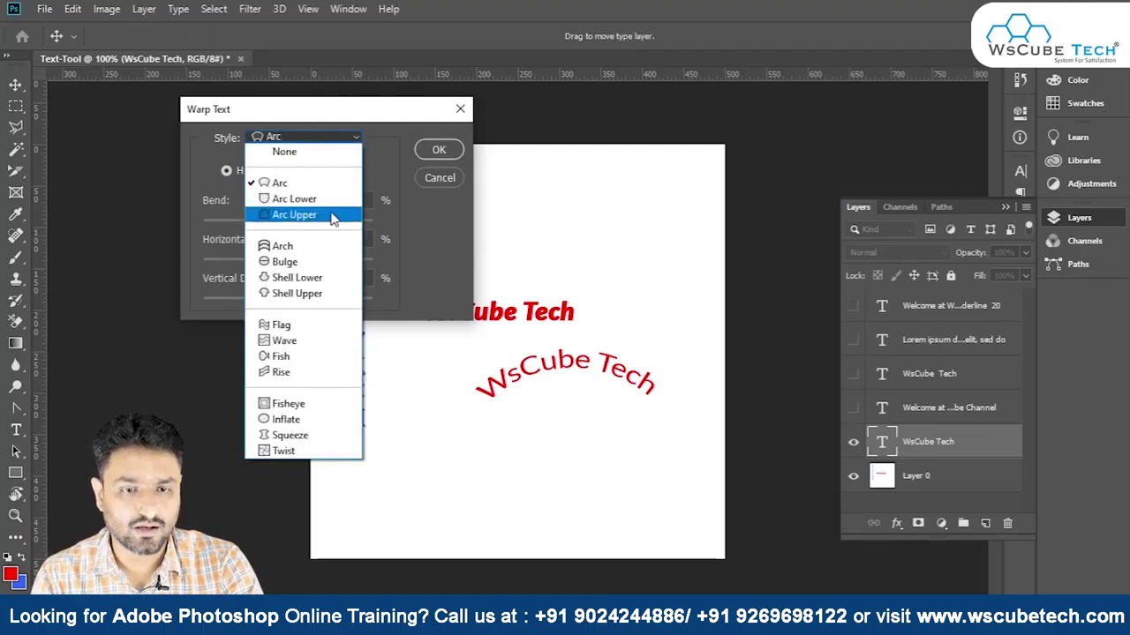
pyautogui.click(325, 293)
pyautogui.click(319, 137)
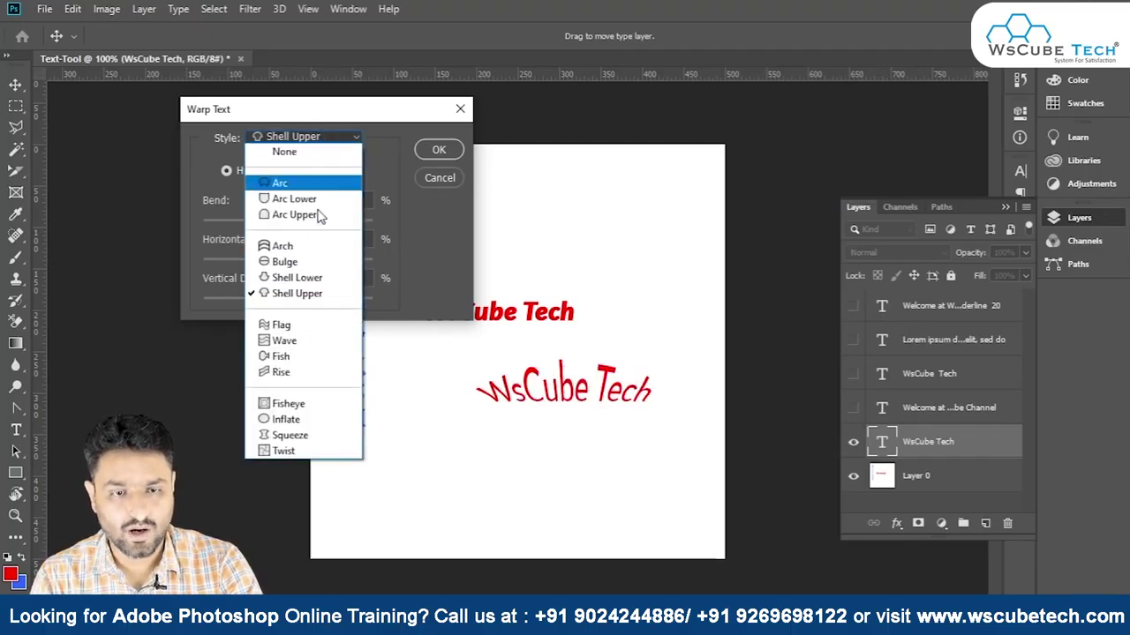
pyautogui.click(321, 357)
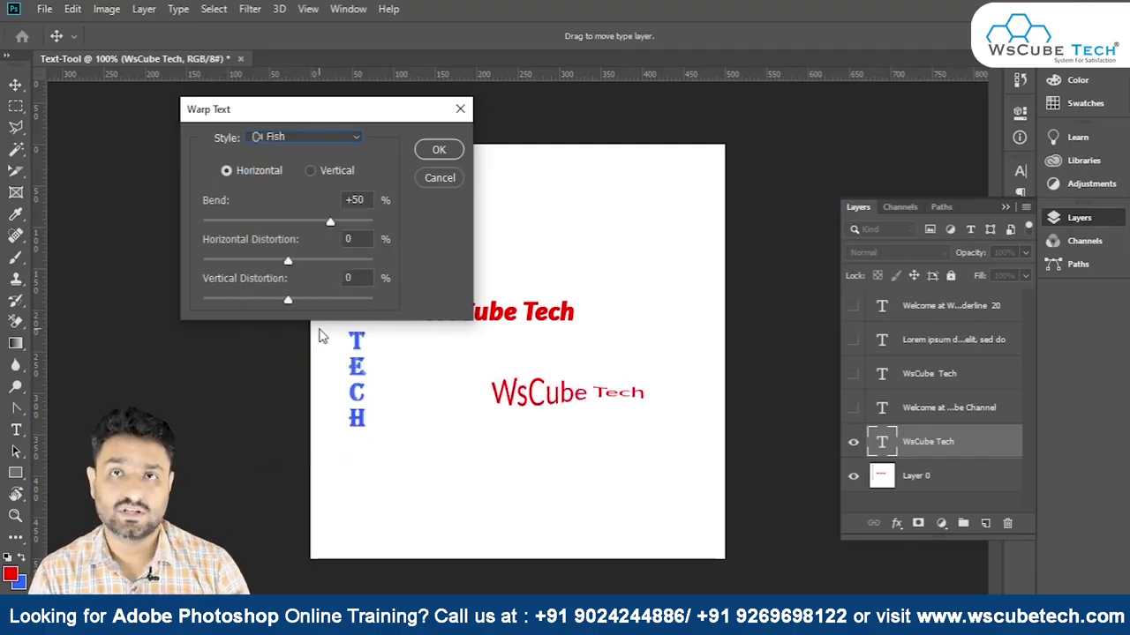
pyautogui.click(297, 139)
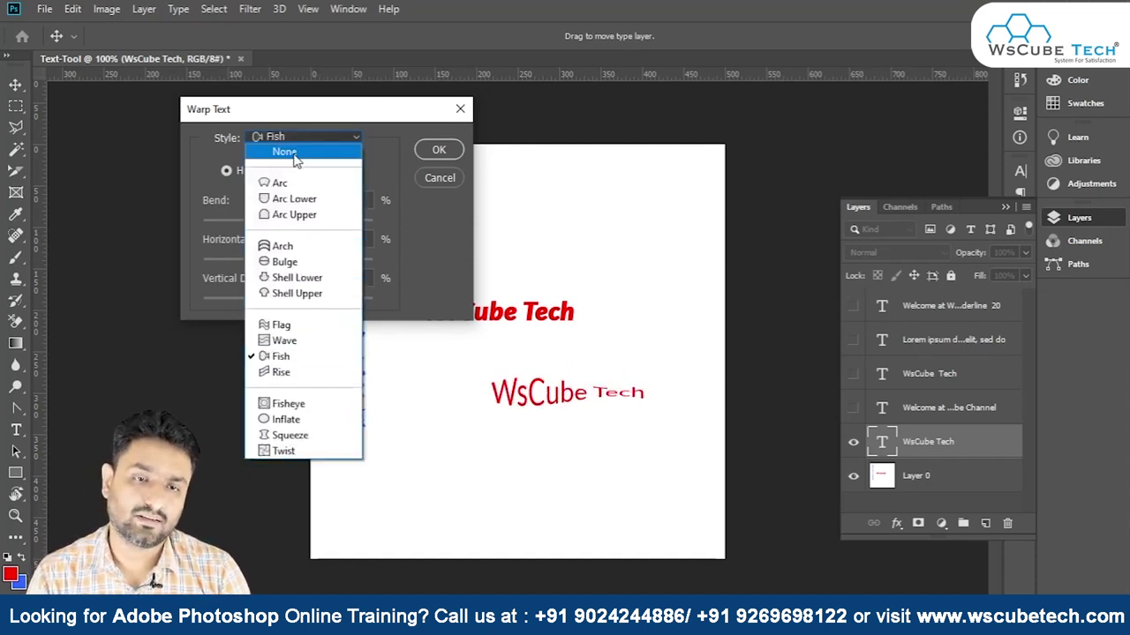
pyautogui.click(294, 189)
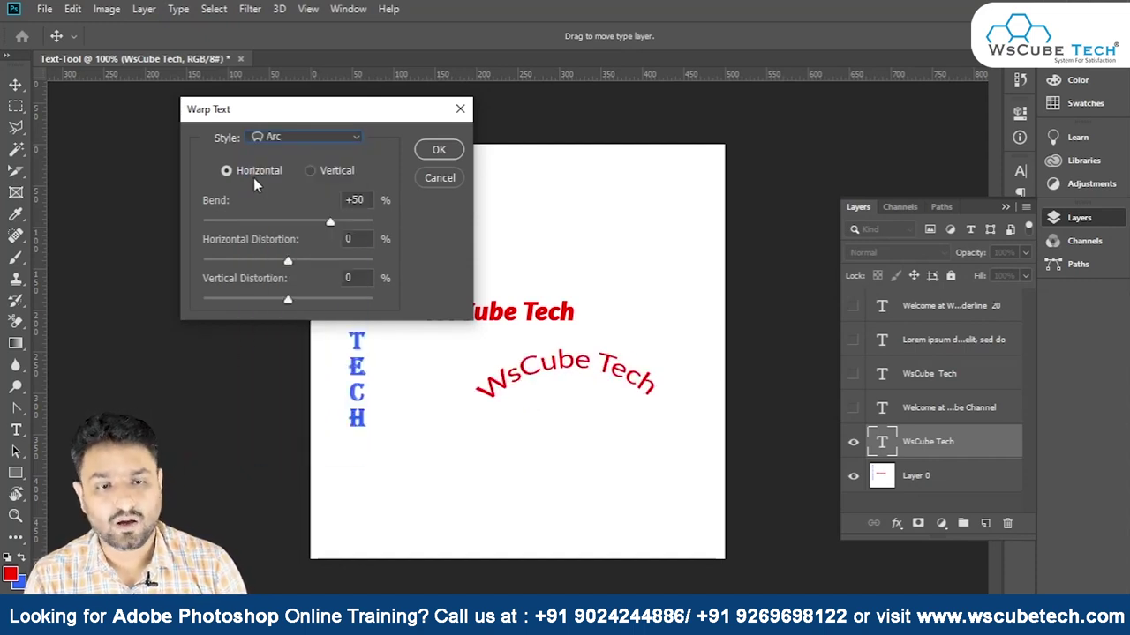
# Adjust the horizontal Arc warp to a bend of +36%, horizontal distortion of +15% and vertical distortion of +6%.
pyautogui.moveTo(329, 222)
pyautogui.mouseDown()
pyautogui.moveTo(299, 223)
pyautogui.moveTo(318, 223)
pyautogui.mouseUp()
pyautogui.moveTo(288, 260)
pyautogui.mouseDown()
pyautogui.moveTo(264, 258)
pyautogui.moveTo(284, 259)
pyautogui.mouseUp()
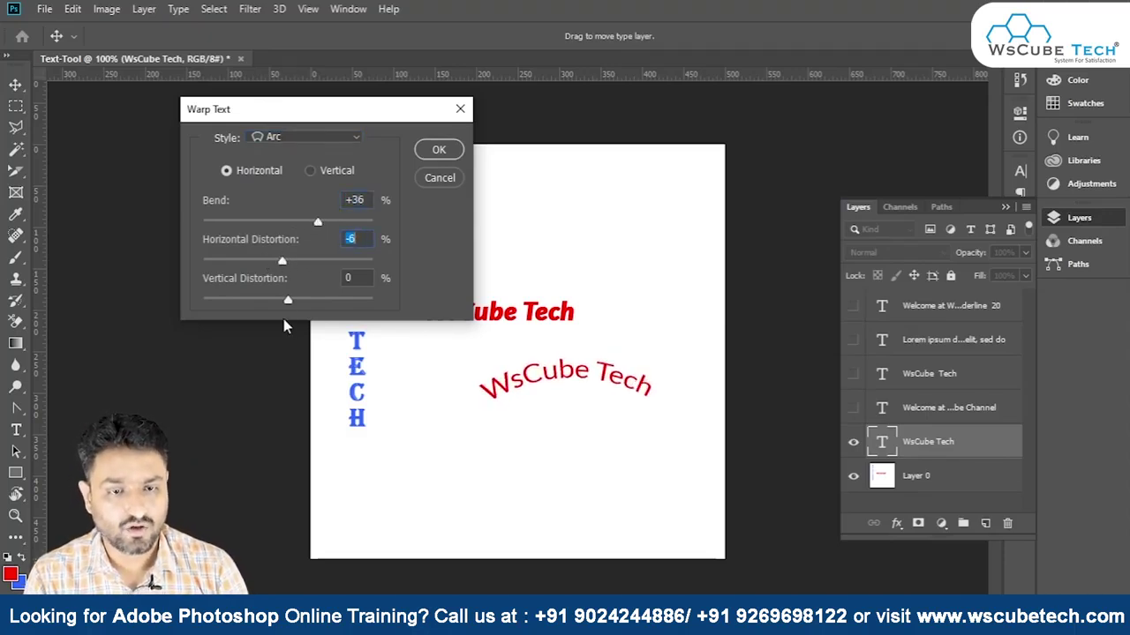
pyautogui.moveTo(288, 300)
pyautogui.mouseDown()
pyautogui.moveTo(266, 303)
pyautogui.moveTo(293, 301)
pyautogui.mouseUp()
pyautogui.moveTo(282, 262); pyautogui.dragTo(301, 265)
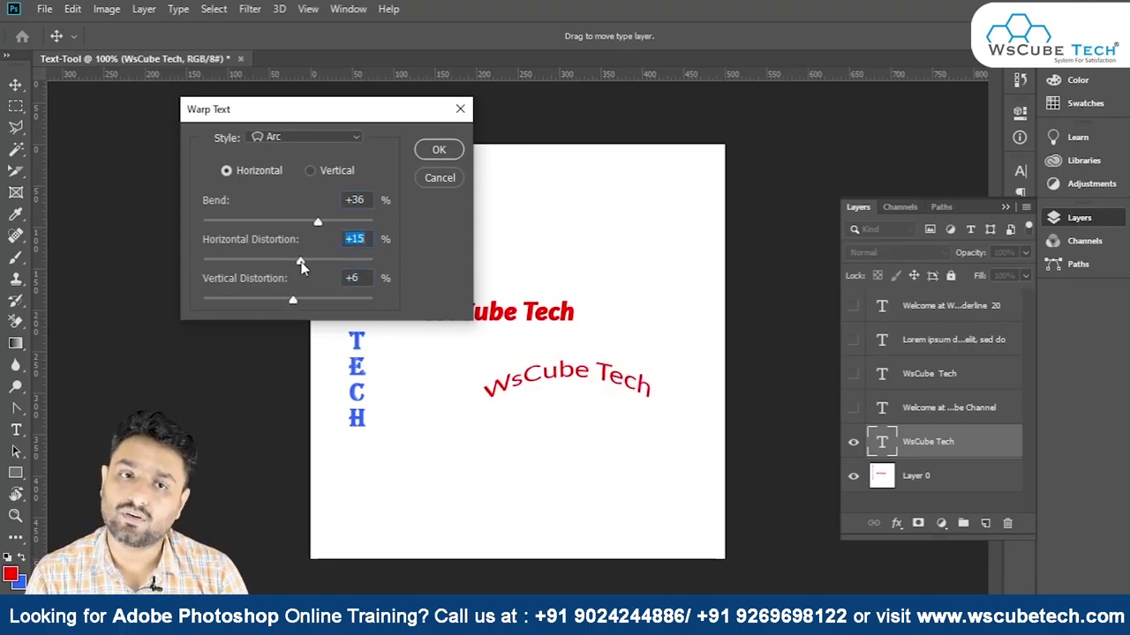
# Switch the Arc warp to vertical with bend +11%, horizontal distortion -30% and vertical distortion -22%, and apply it.
pyautogui.click(309, 170)
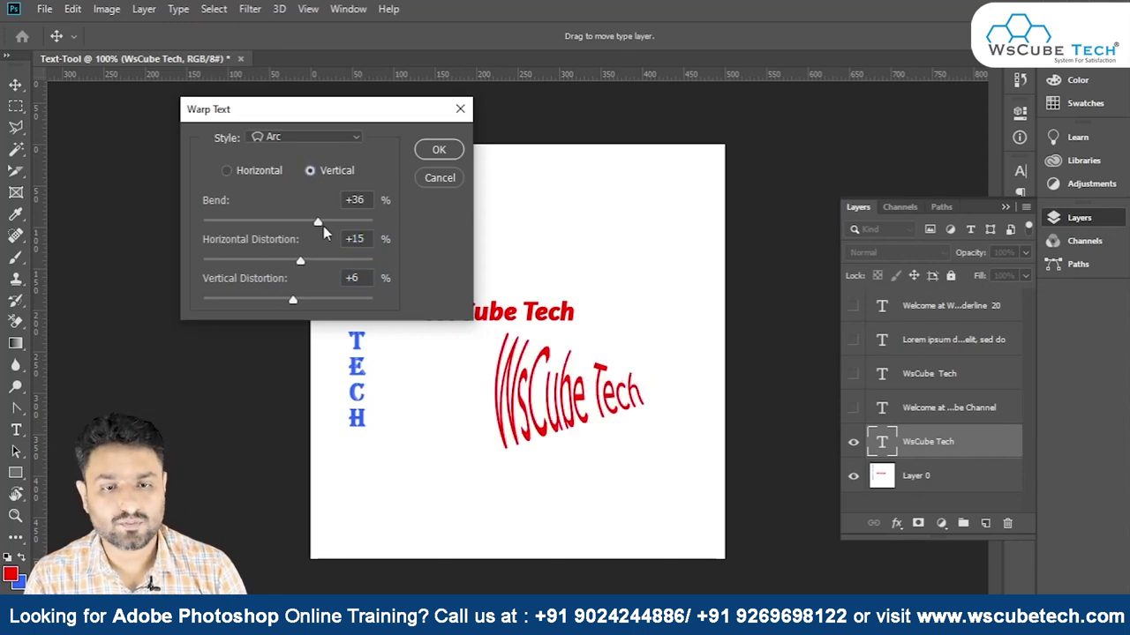
pyautogui.moveTo(320, 223); pyautogui.dragTo(263, 265)
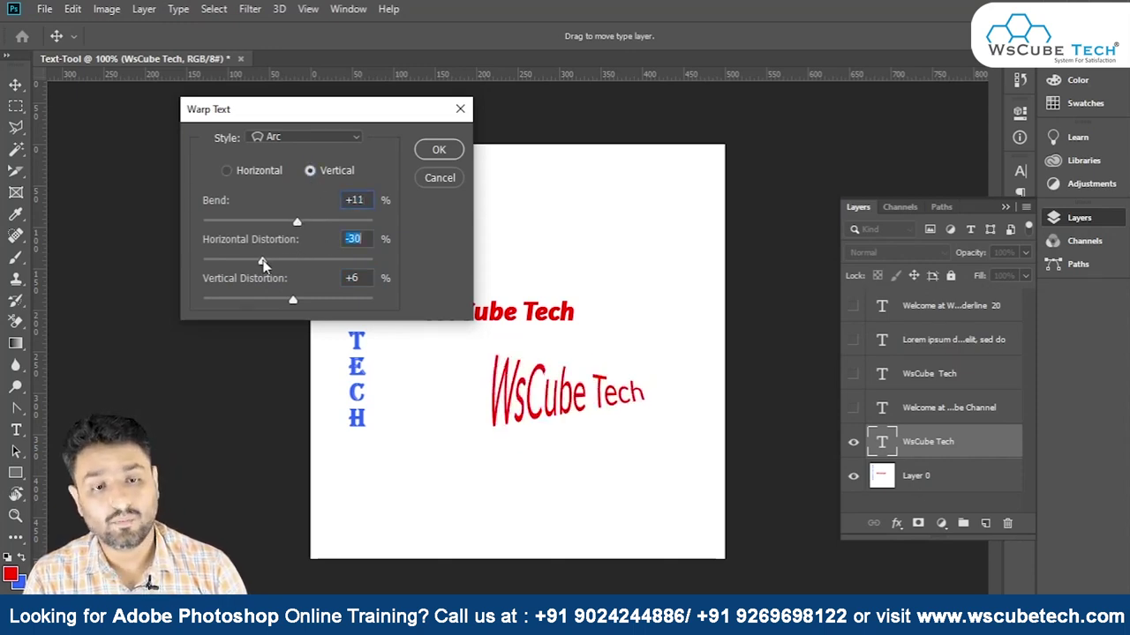
pyautogui.moveTo(294, 300); pyautogui.dragTo(270, 305)
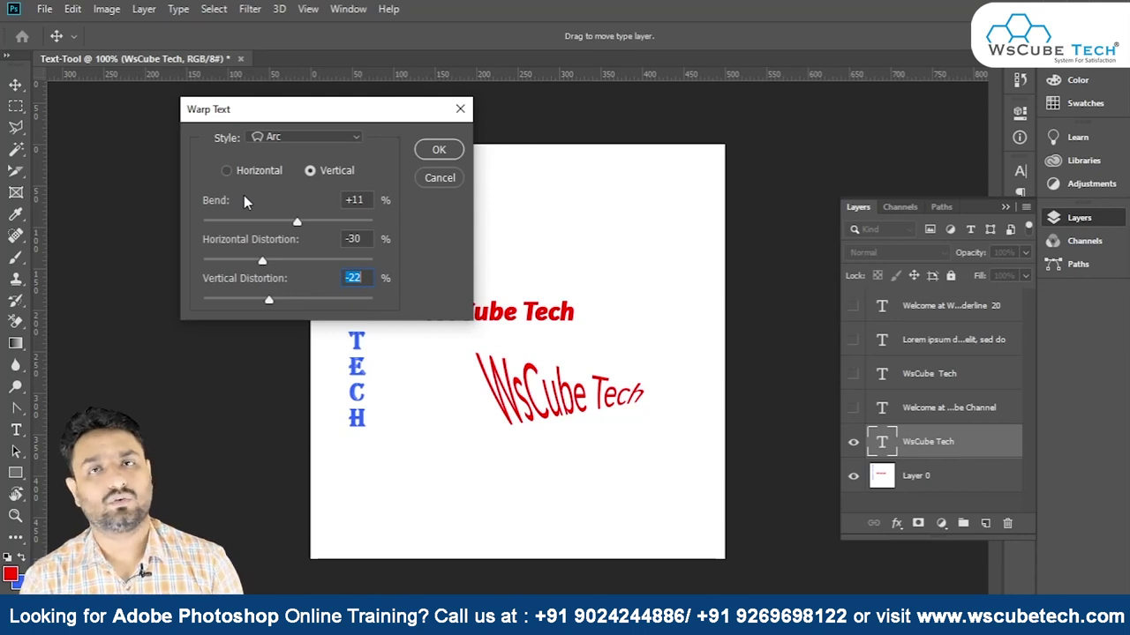
pyautogui.press('Return')
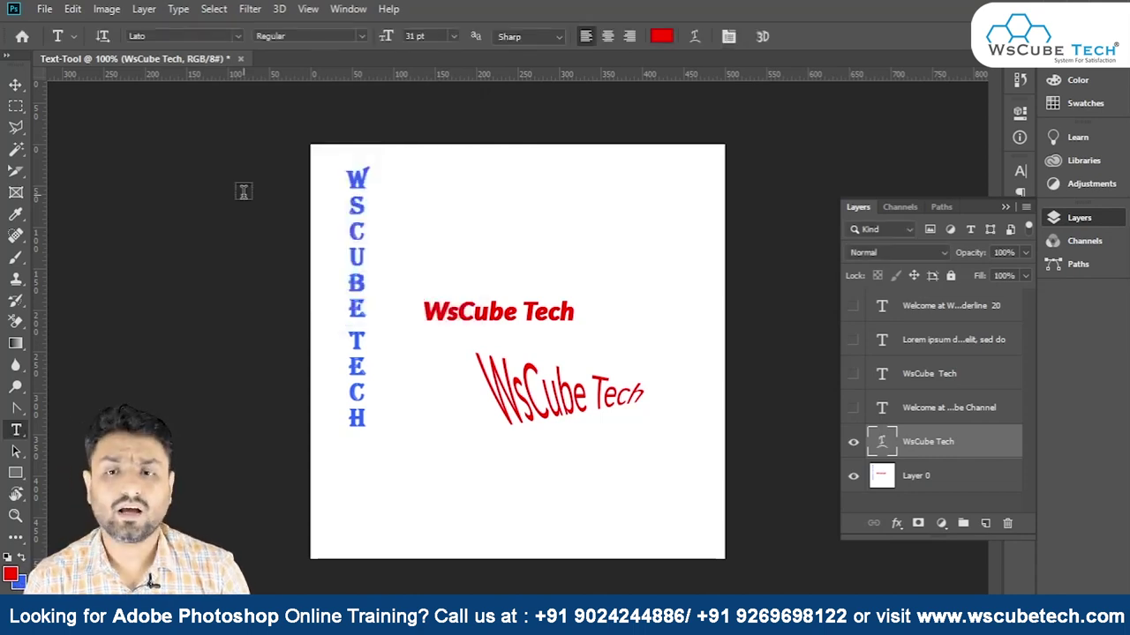